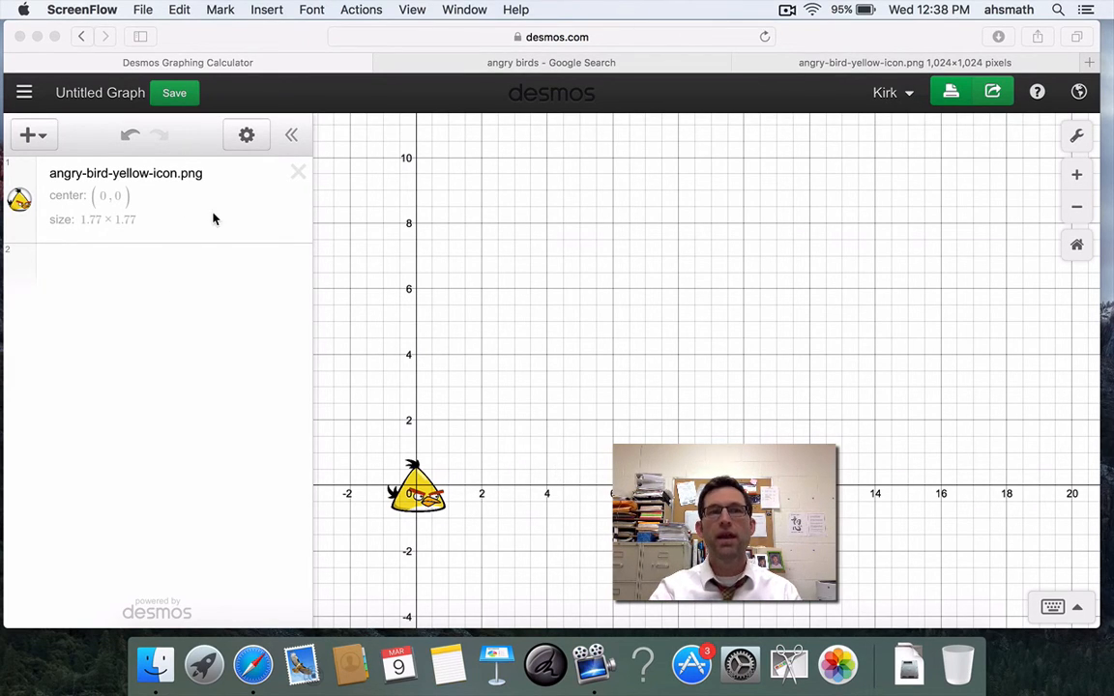
click(177, 241)
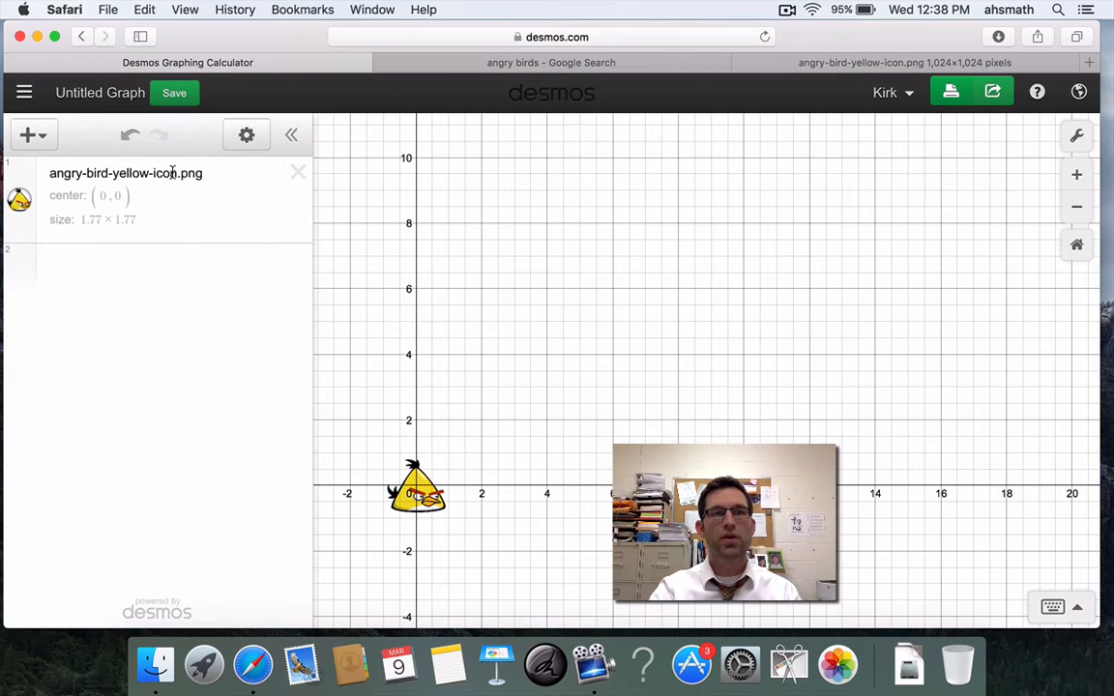
click(136, 281)
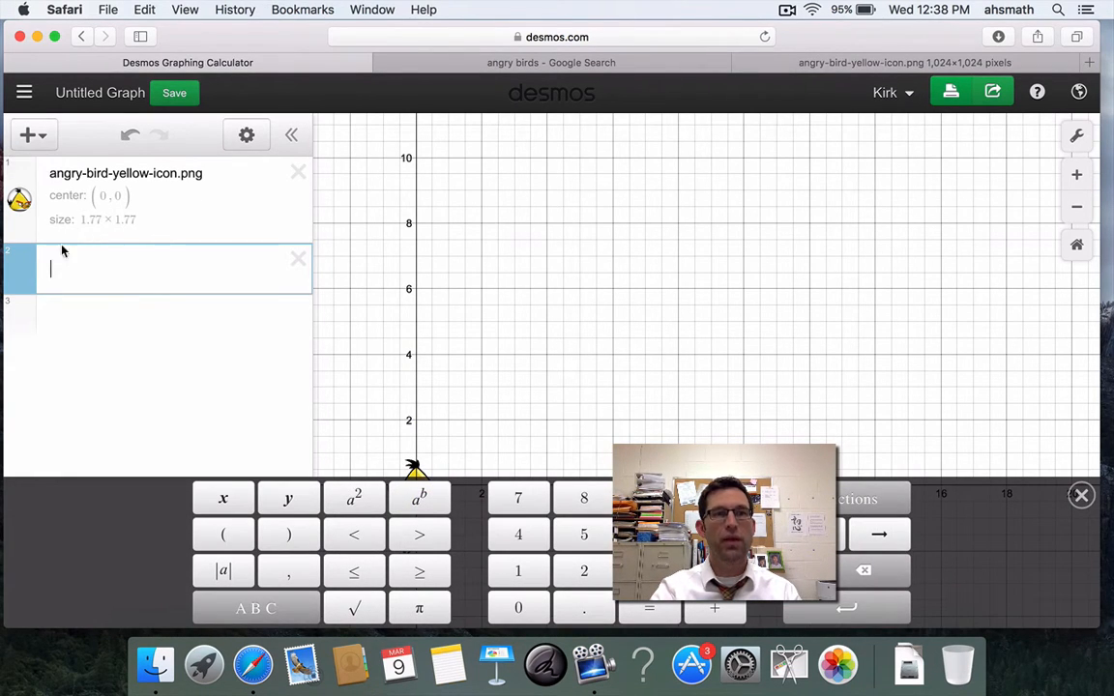
click(34, 137)
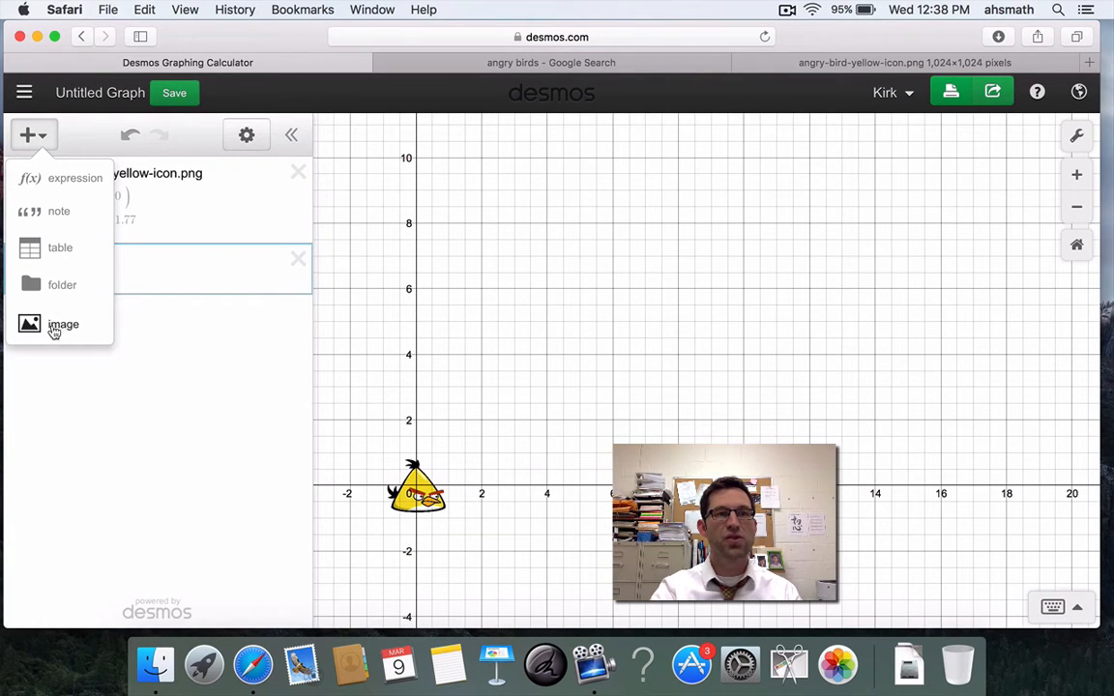
click(156, 269)
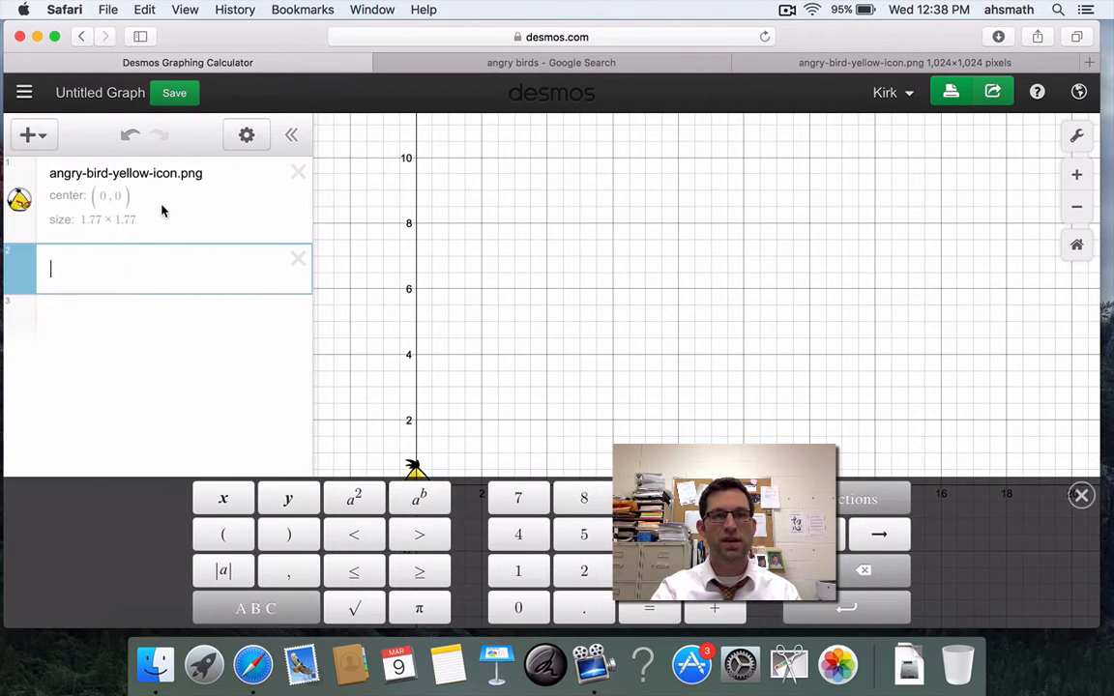
click(584, 283)
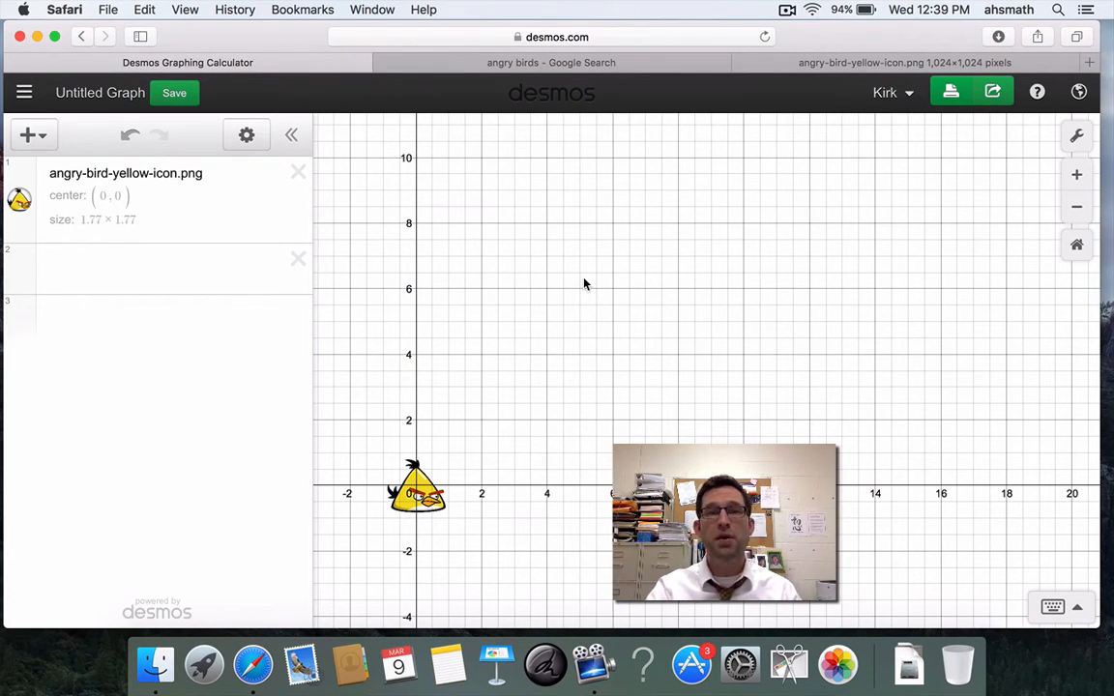
- Graph the parabola y=8-0.1(x-10)^2 as a new expression below the bird image
click(189, 274)
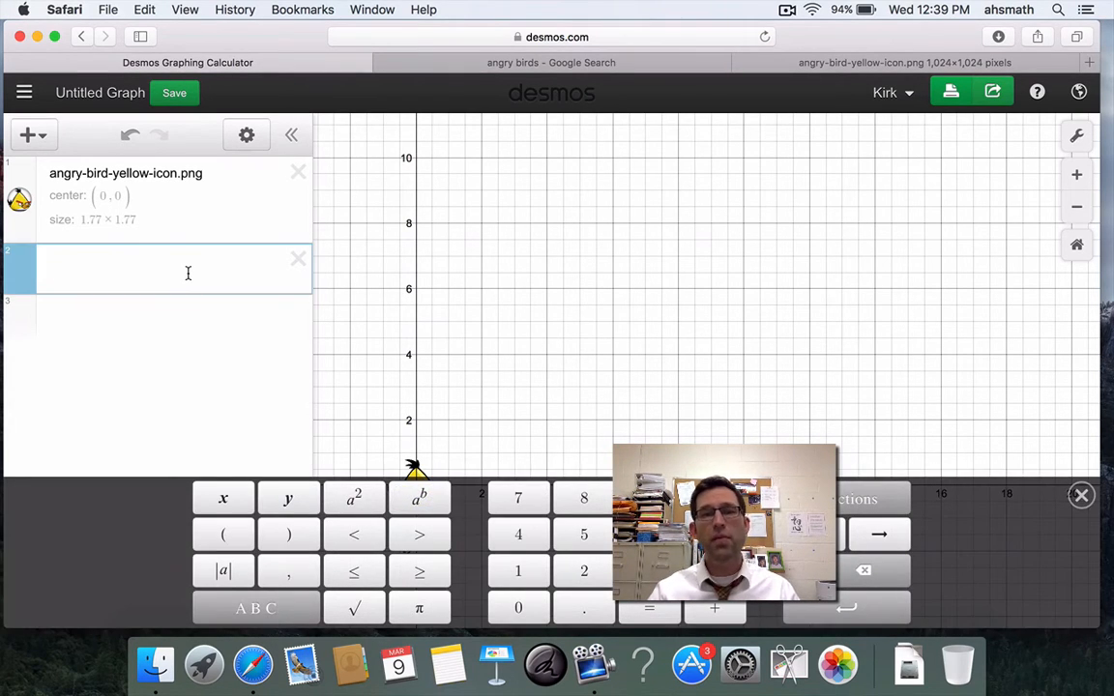
text(y)
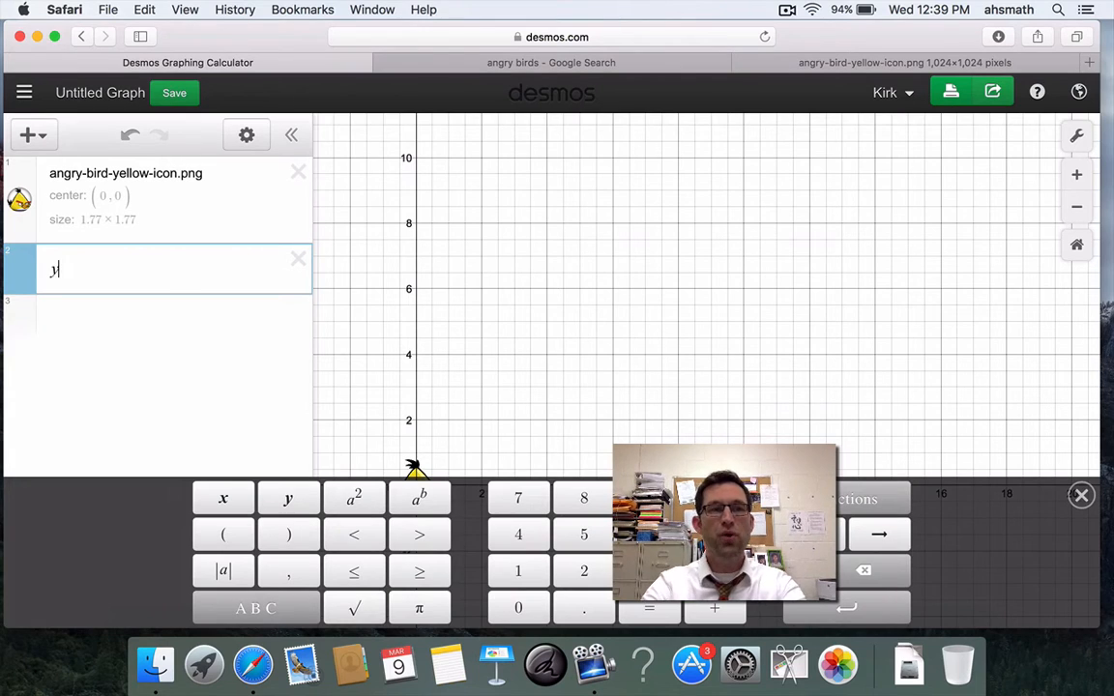
text(=8)
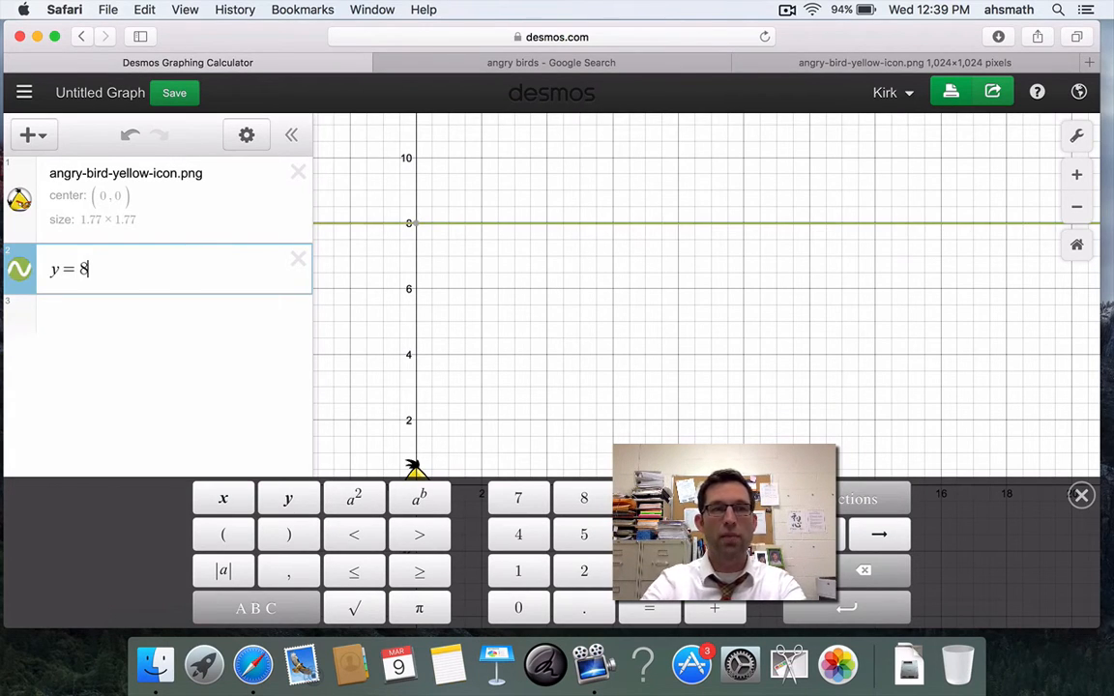
text(-0.)
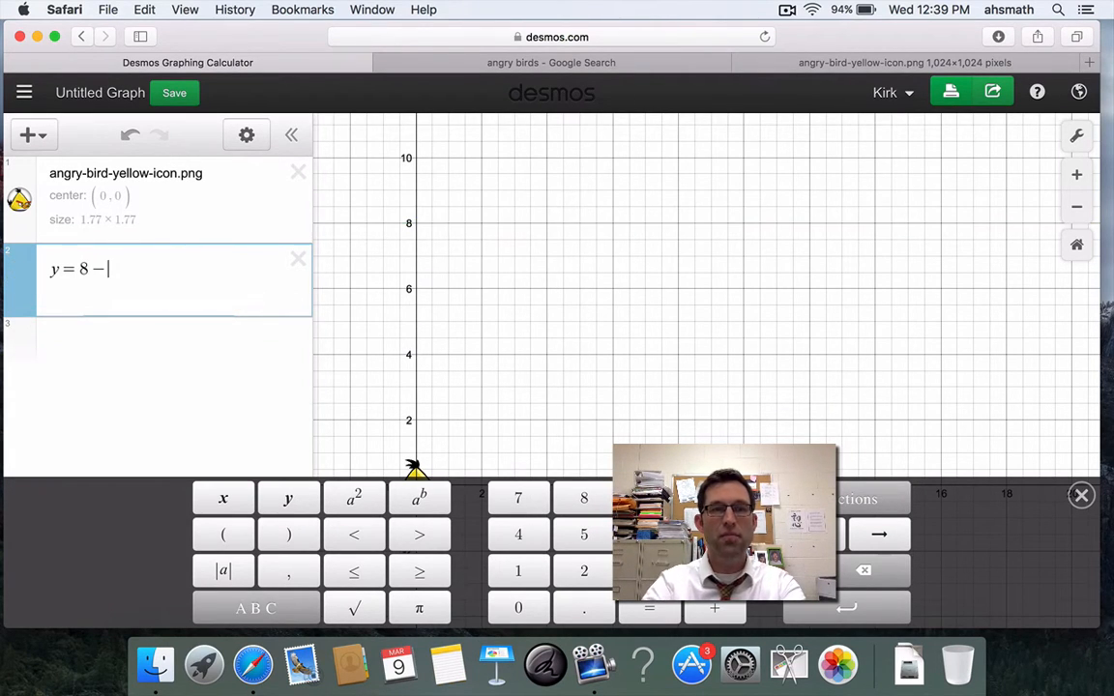
text(1)
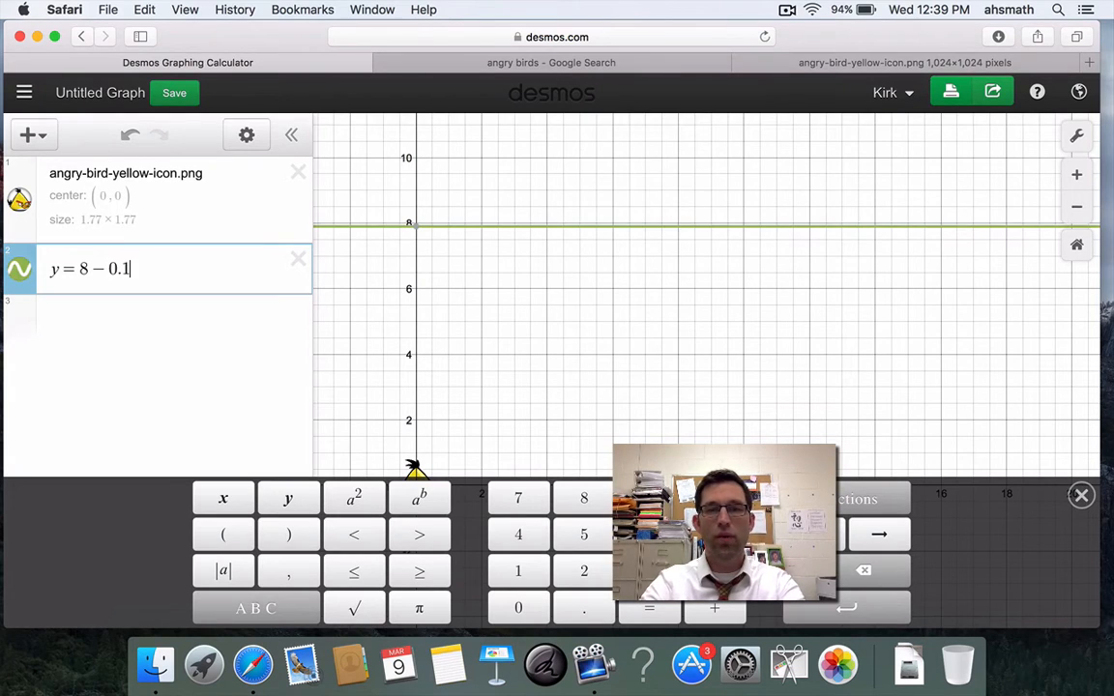
text((x-10))
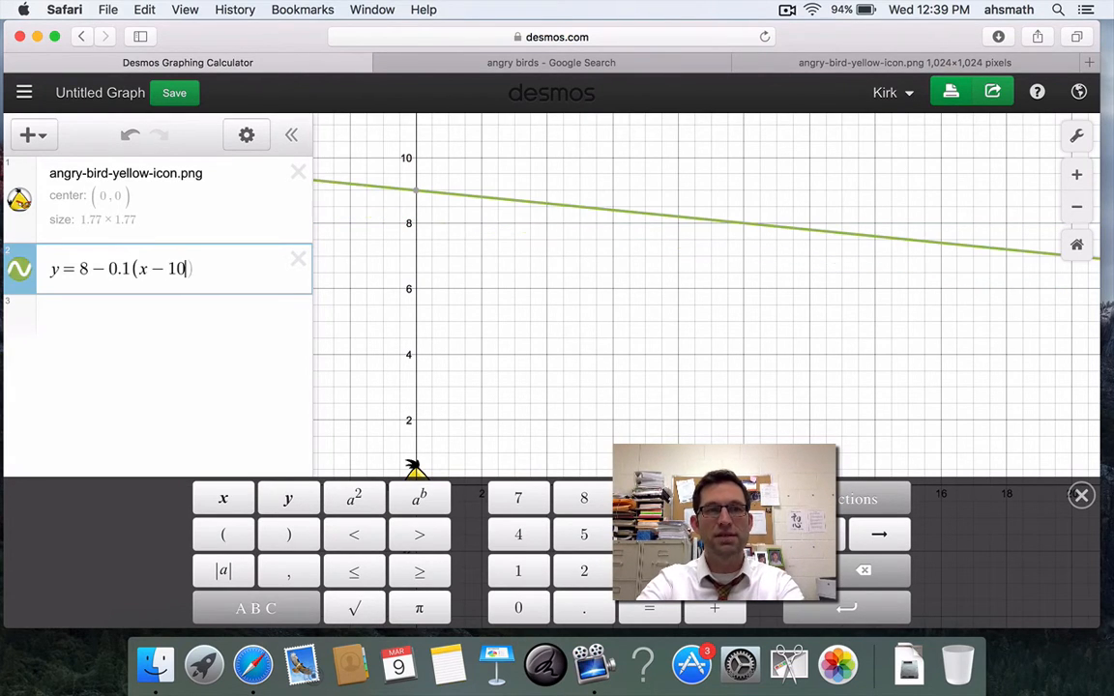
text(^2)
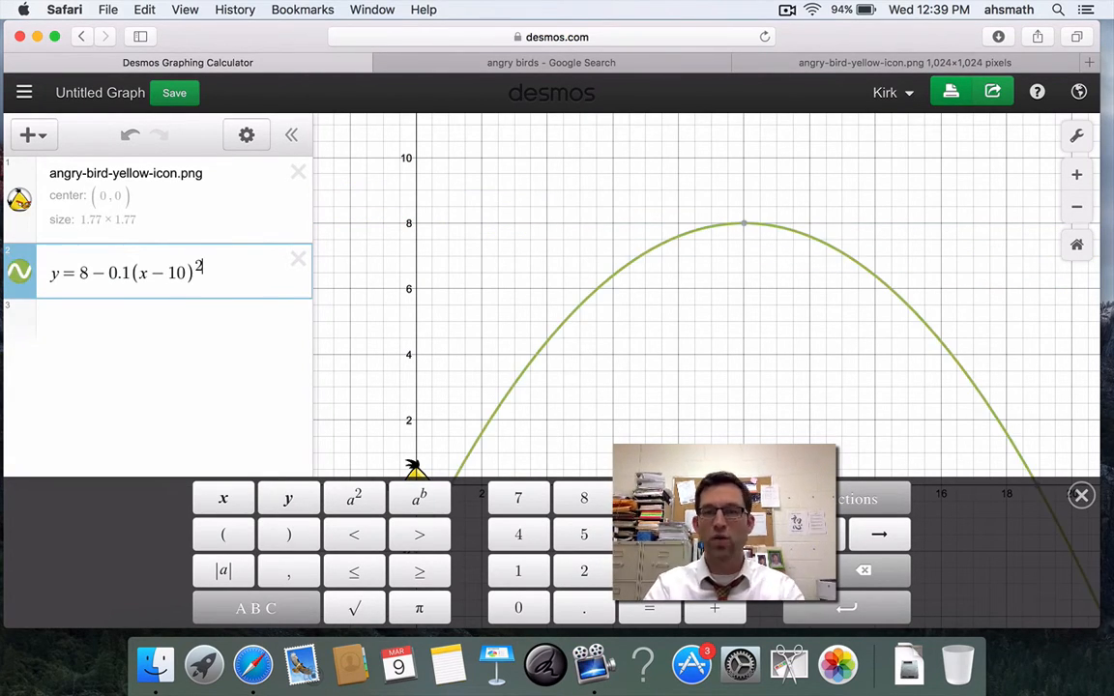
click(663, 367)
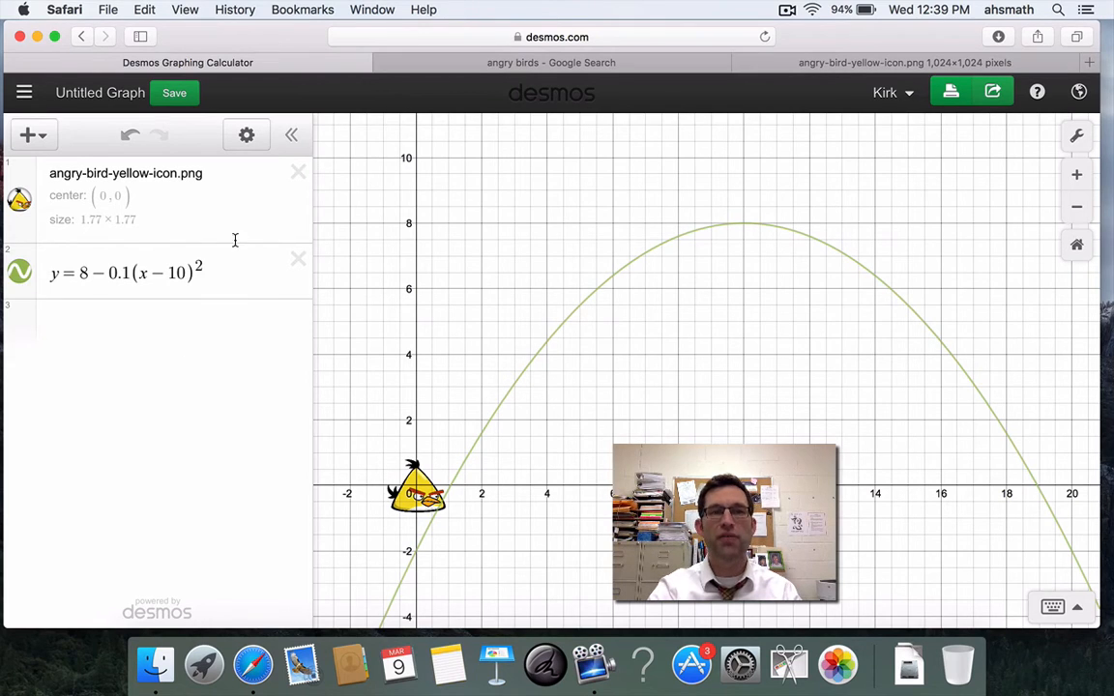
- Change the parabola's line style to dashed, keeping its green color
click(249, 139)
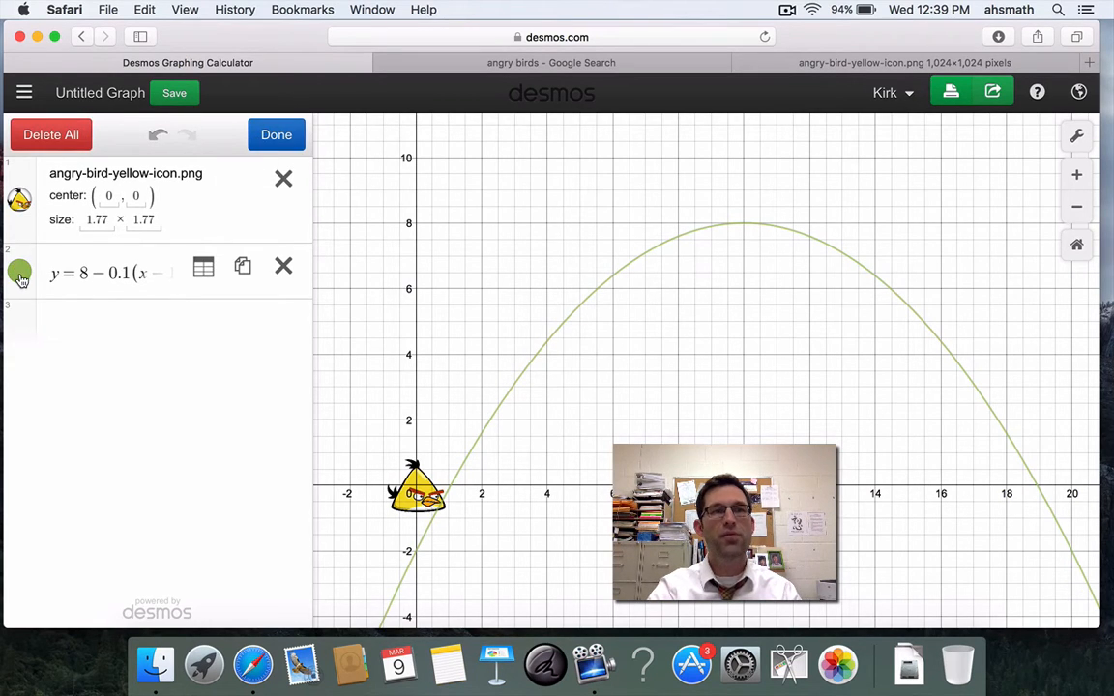
click(20, 277)
click(87, 282)
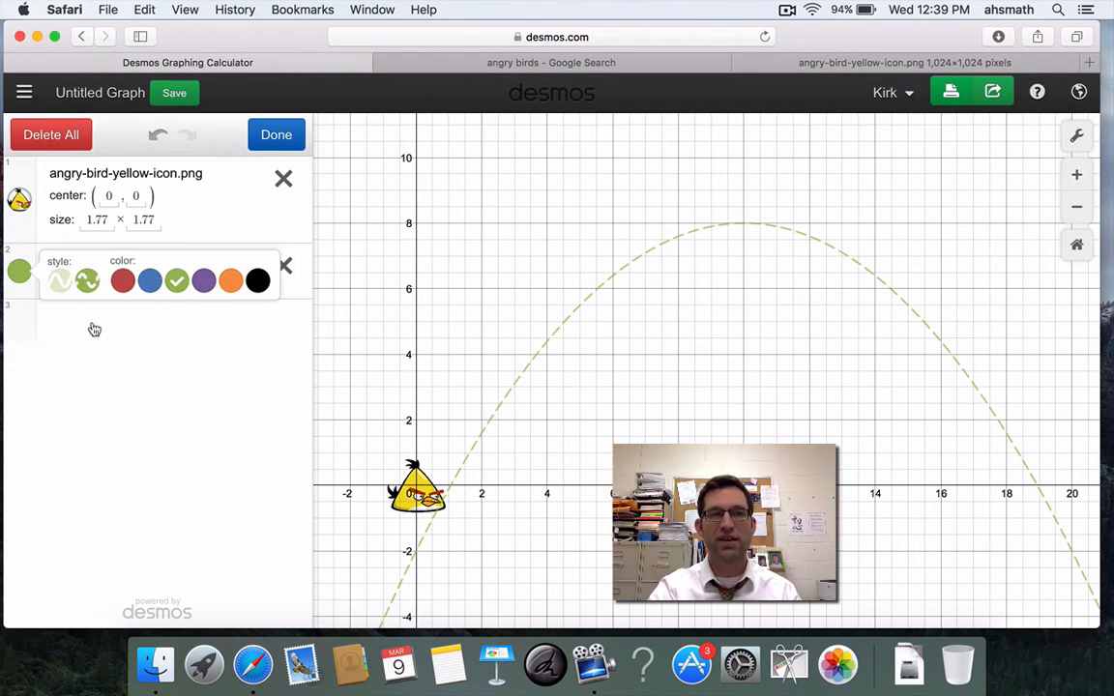
- Add the point (a,8-0.1(a-10)^2) as a new expression below the parabola
click(93, 330)
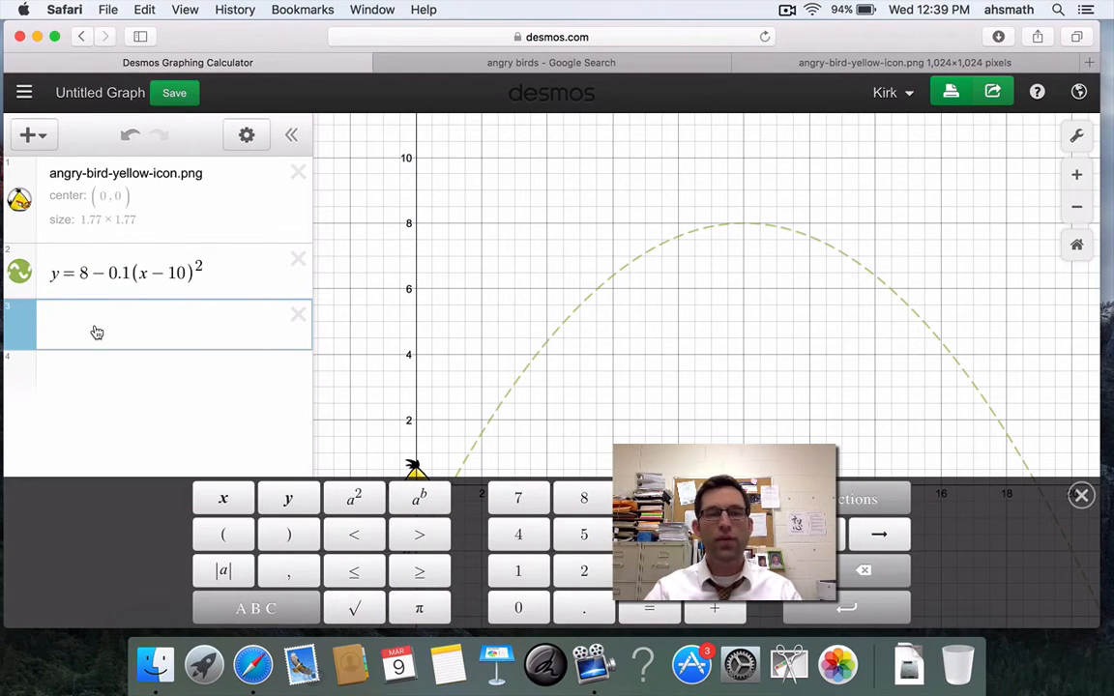
text((a)
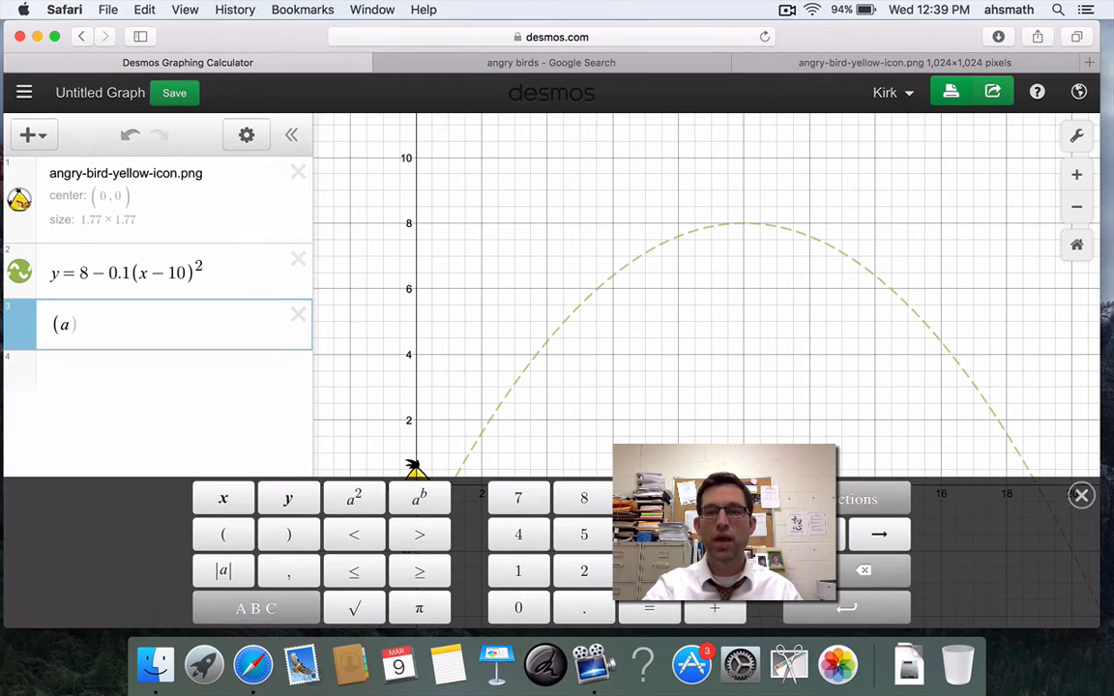
text(,)
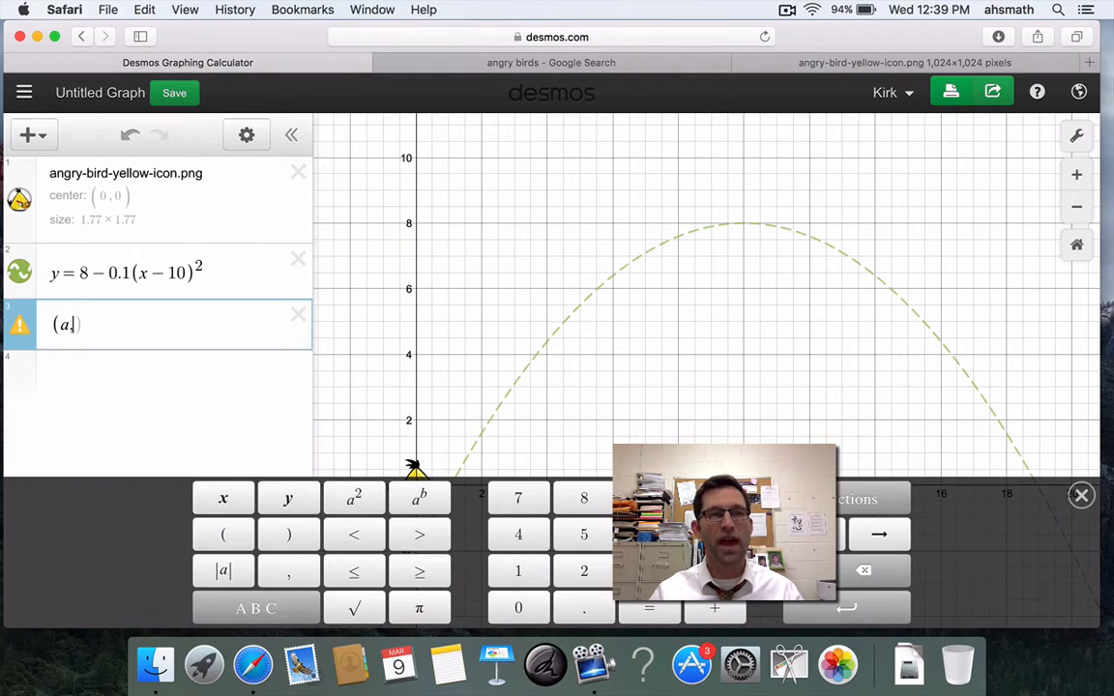
text(8-0.)
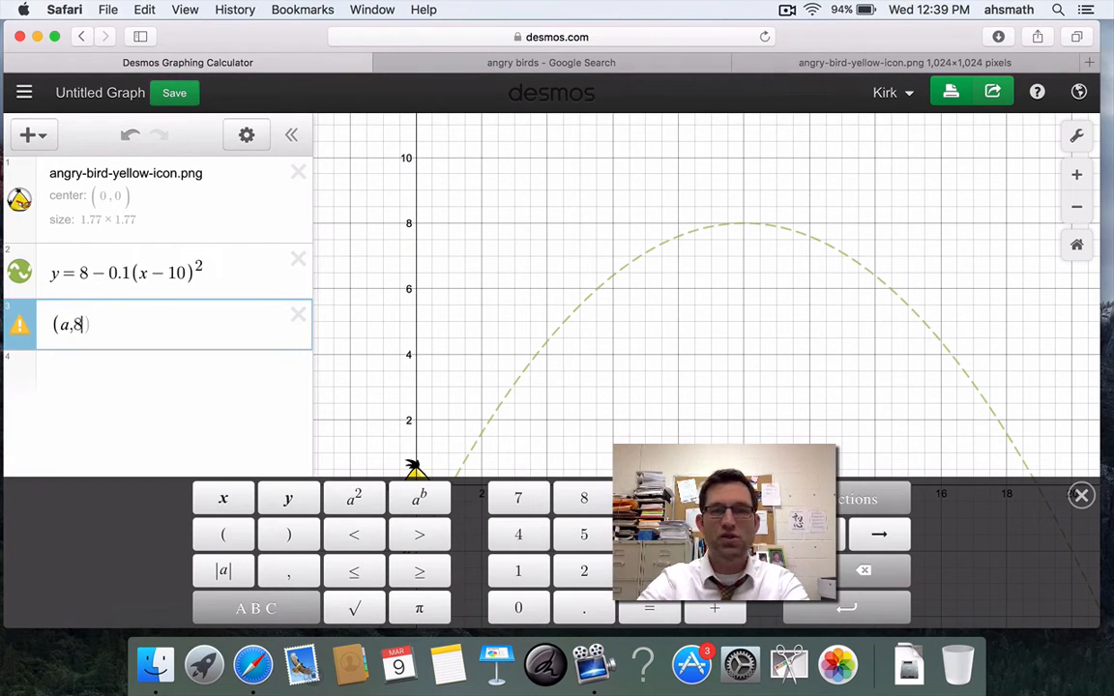
text(1)
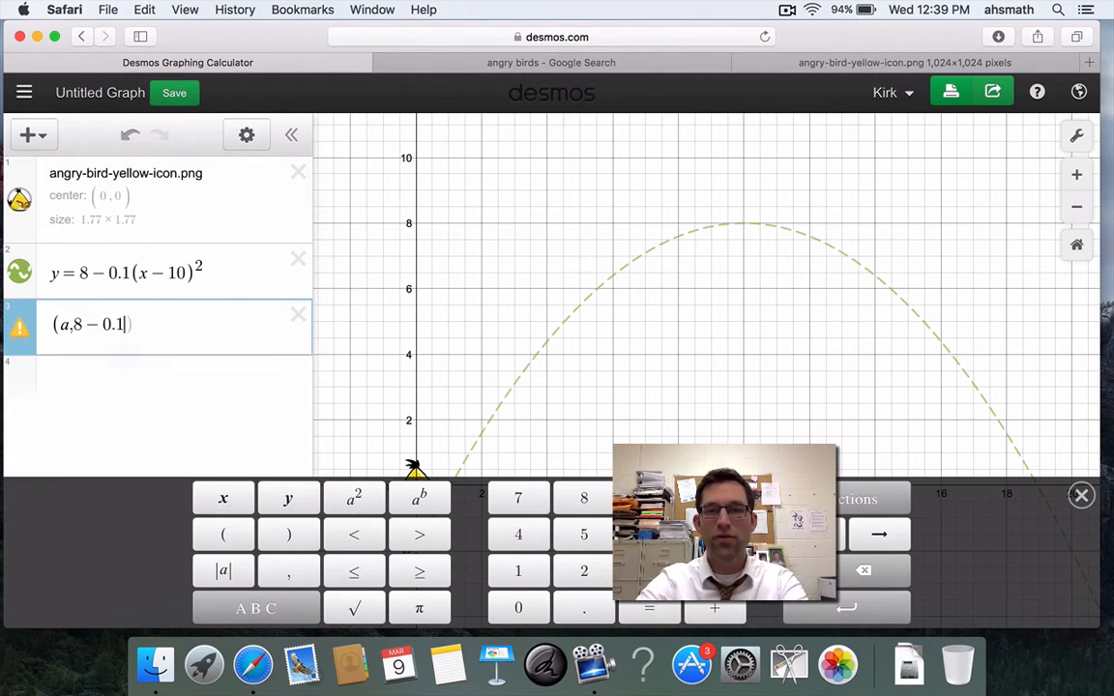
text((a-10)
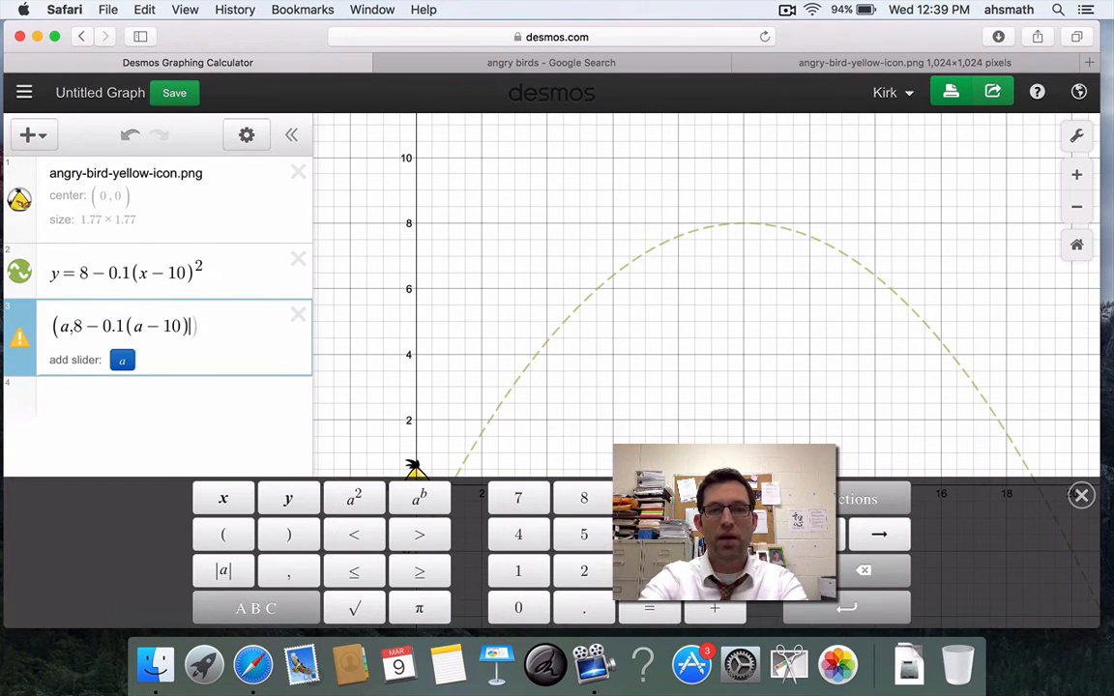
text(^2)
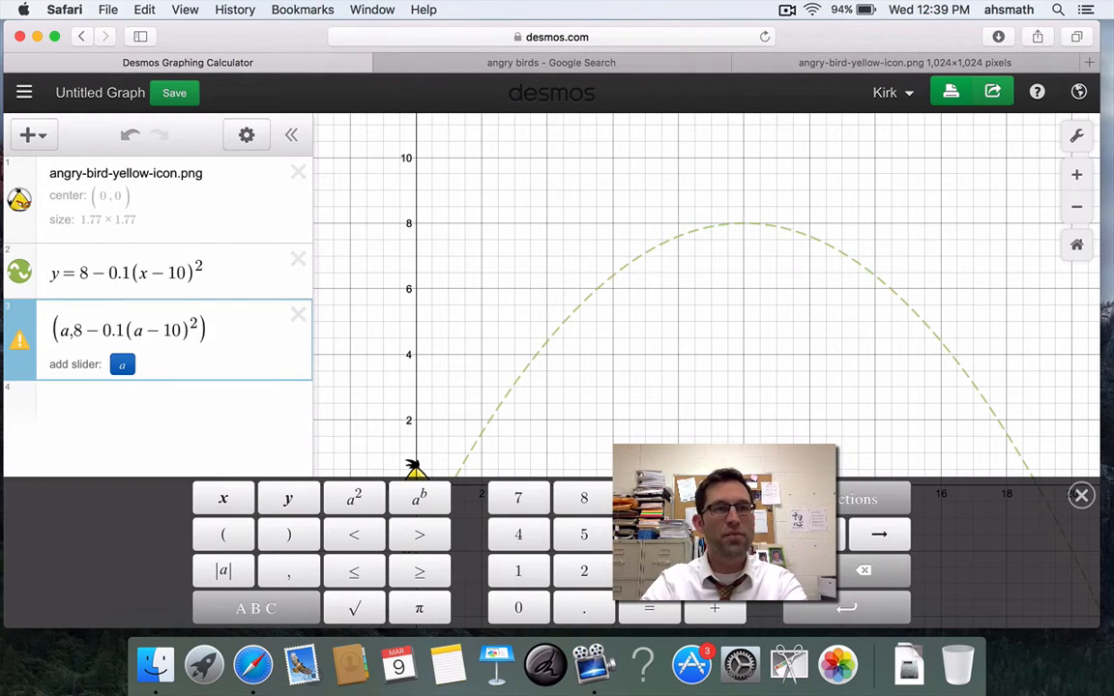
- Create a slider for a and limit its range from 0 to 20
click(122, 364)
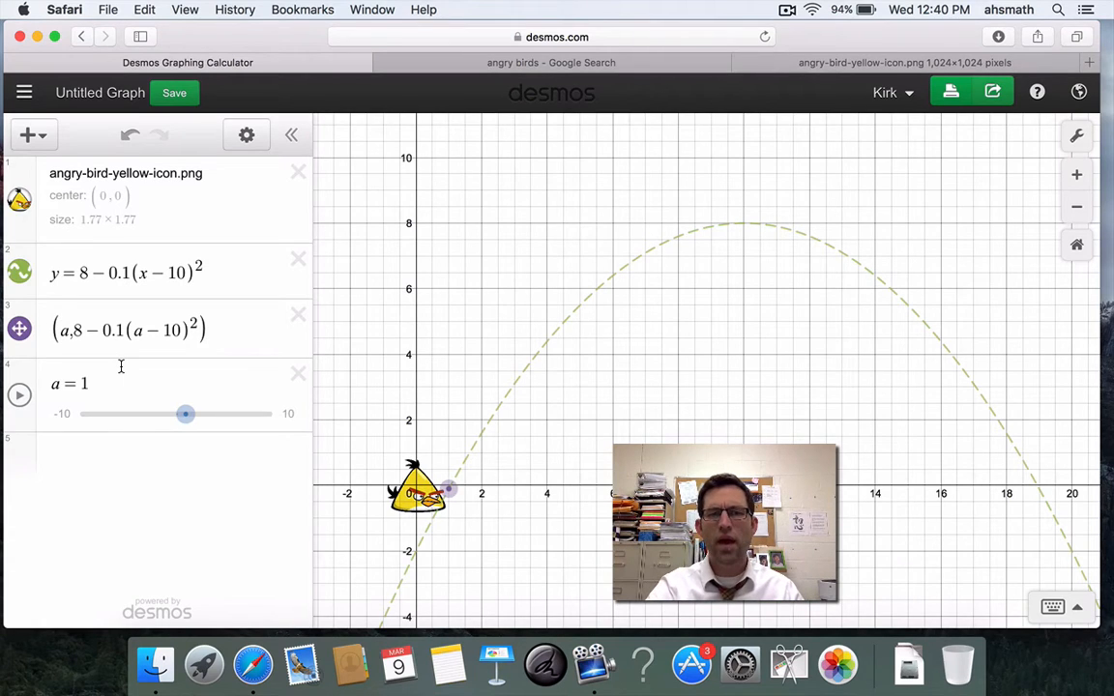
click(65, 415)
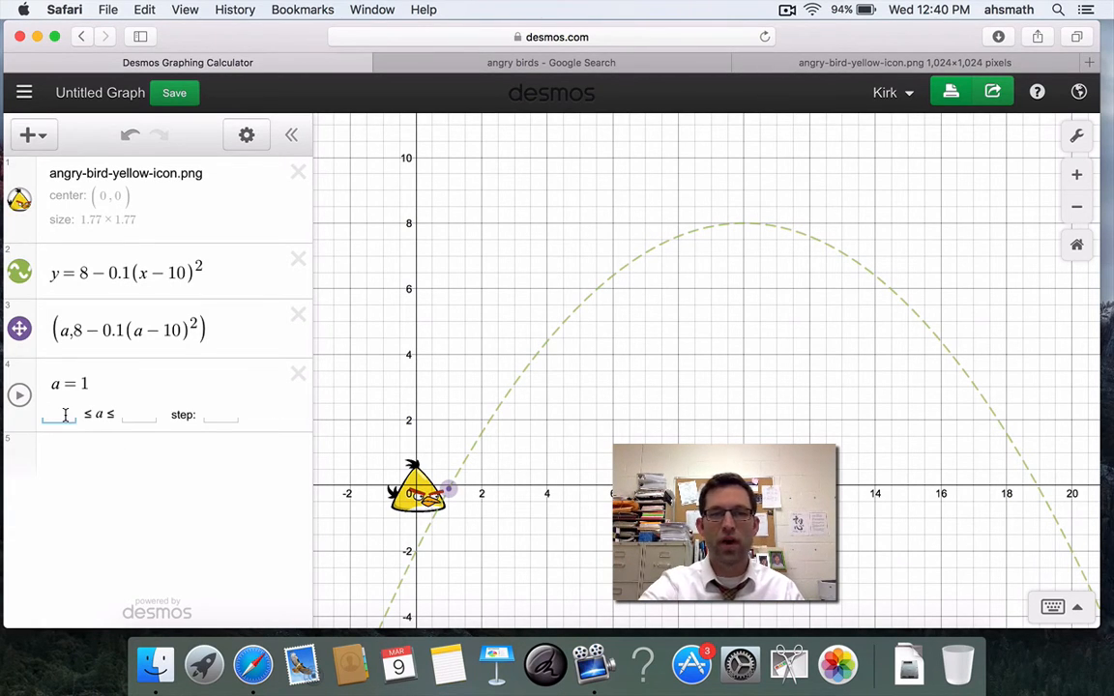
text(0)
click(143, 419)
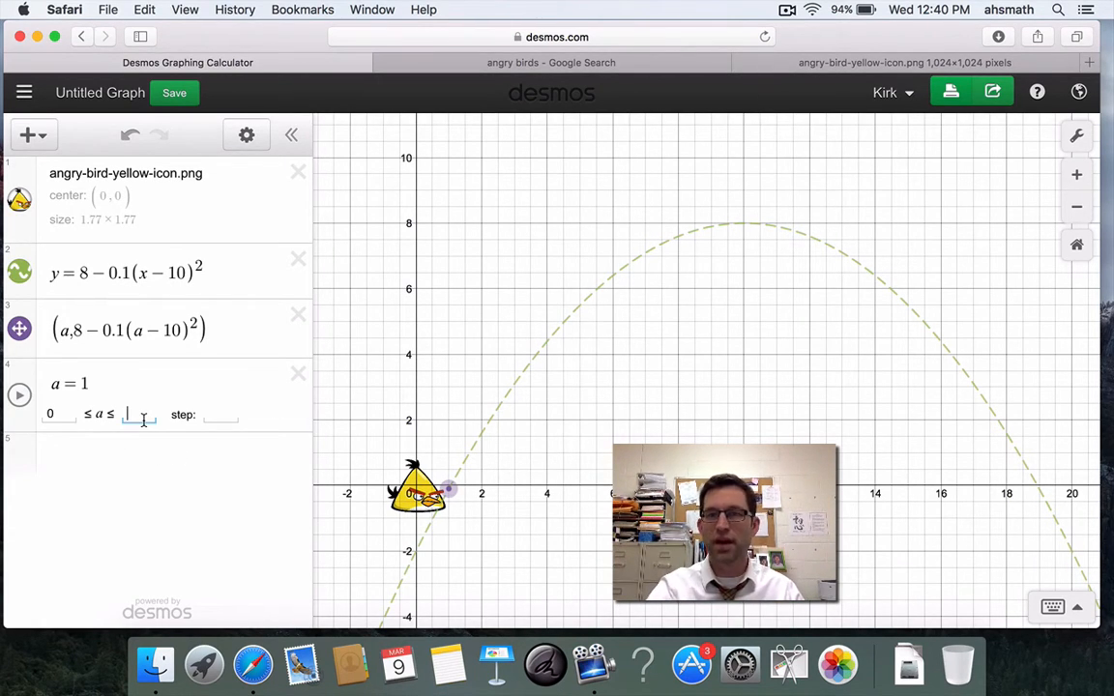
text(20)
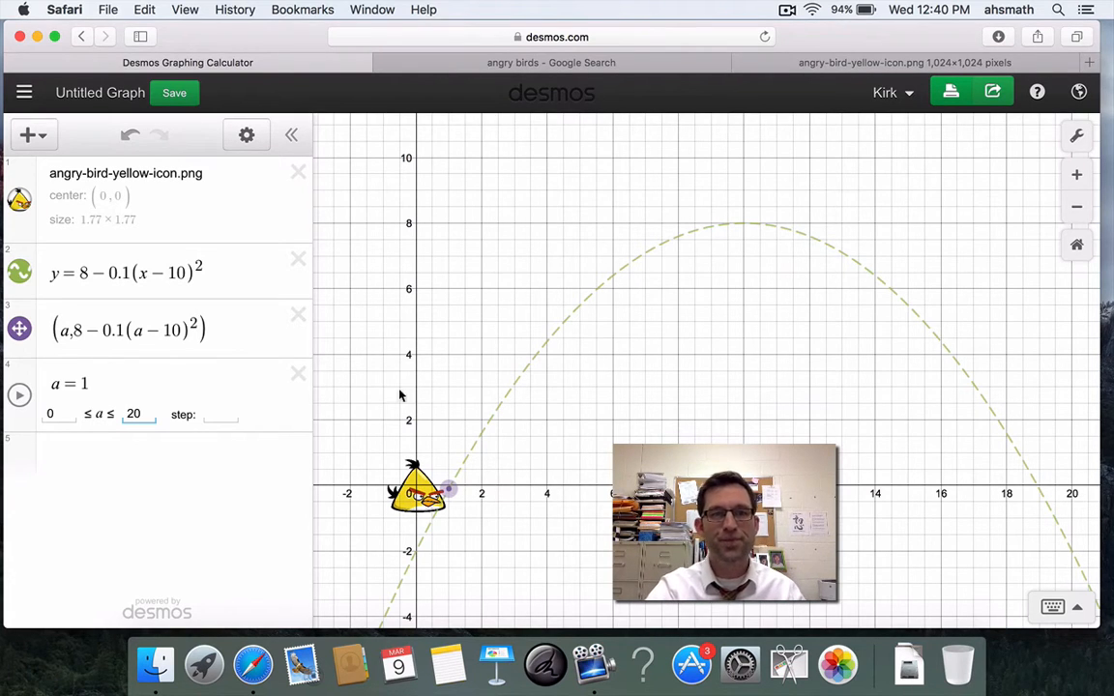
click(456, 371)
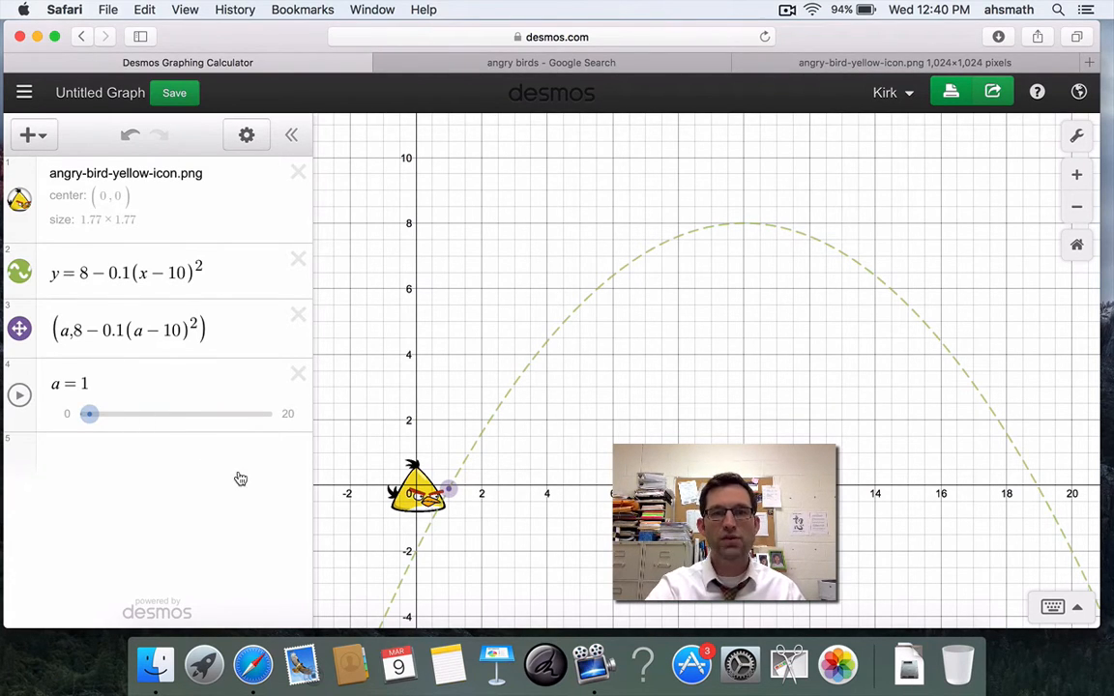
- Set a to 0, play and pause its animation to test the point's motion along the parabola, and return a to 0
drag(82, 419, 7, 422)
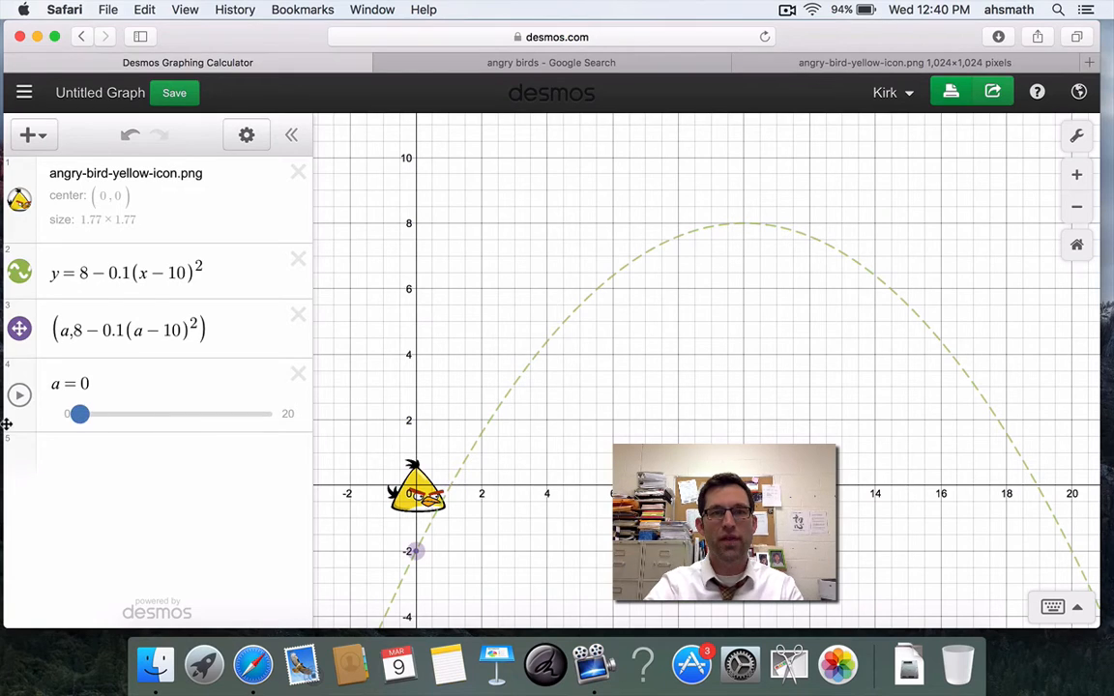
click(19, 395)
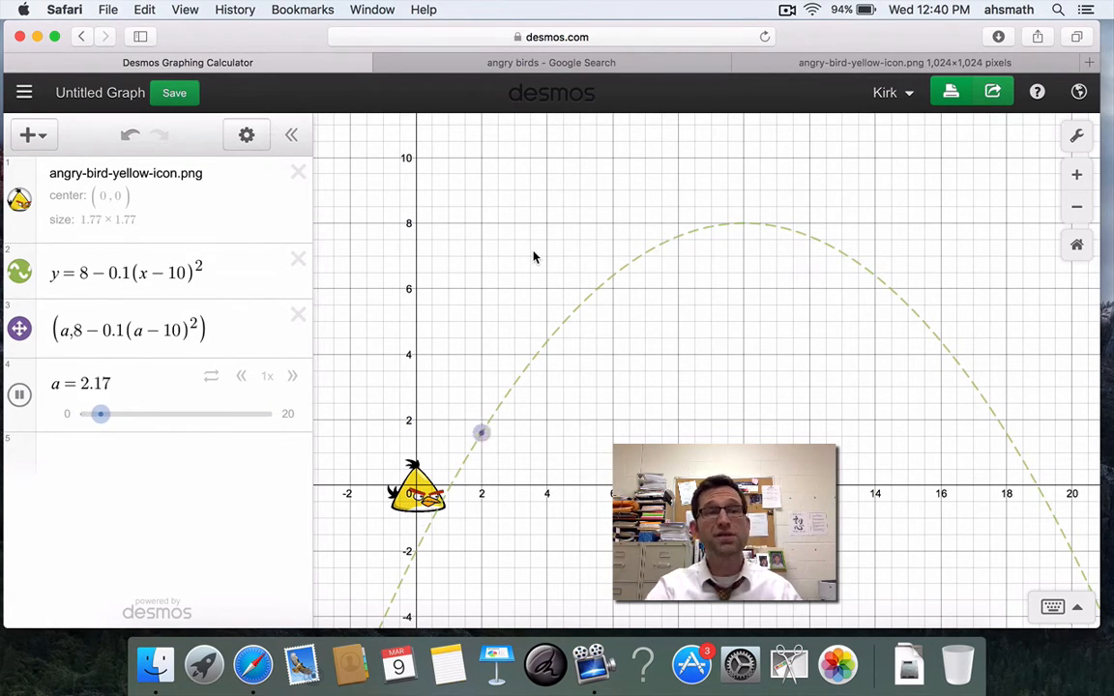
click(19, 395)
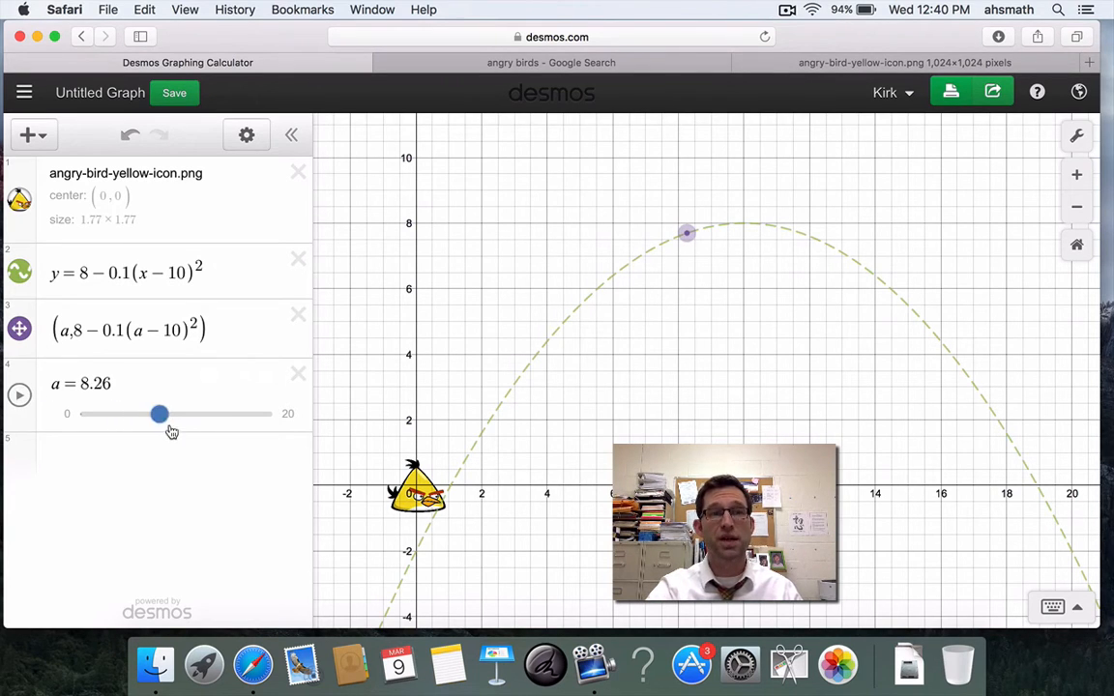
drag(159, 413, 57, 418)
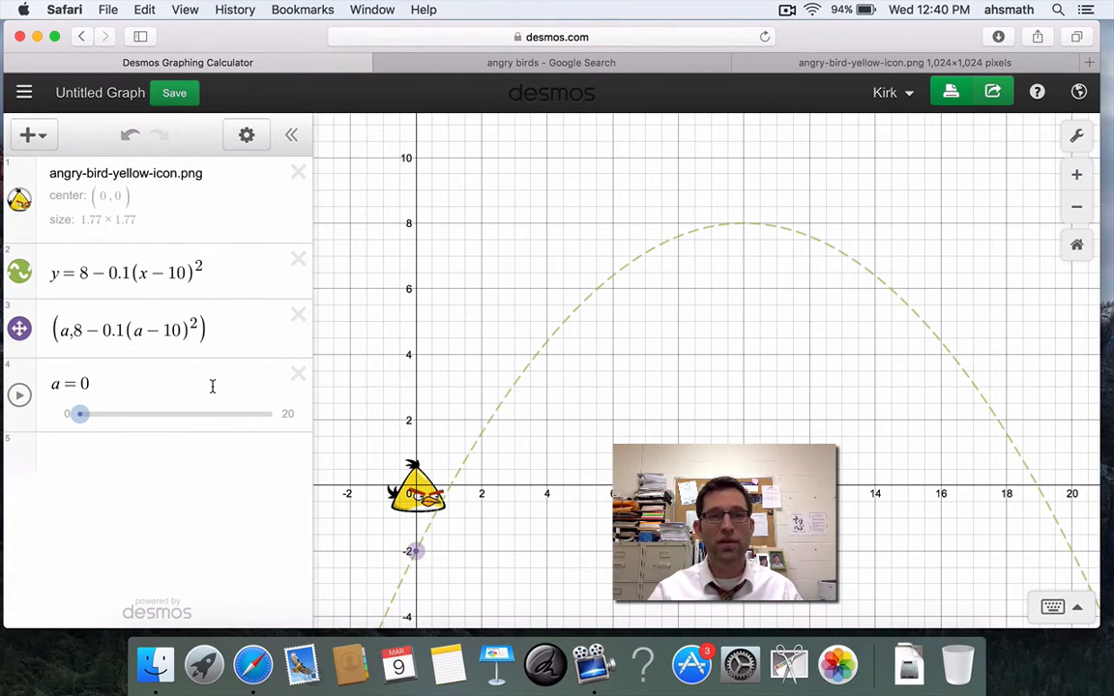
- Set the center coordinates of the bird image to (a, 8-0.1(a-10)^2)
click(107, 197)
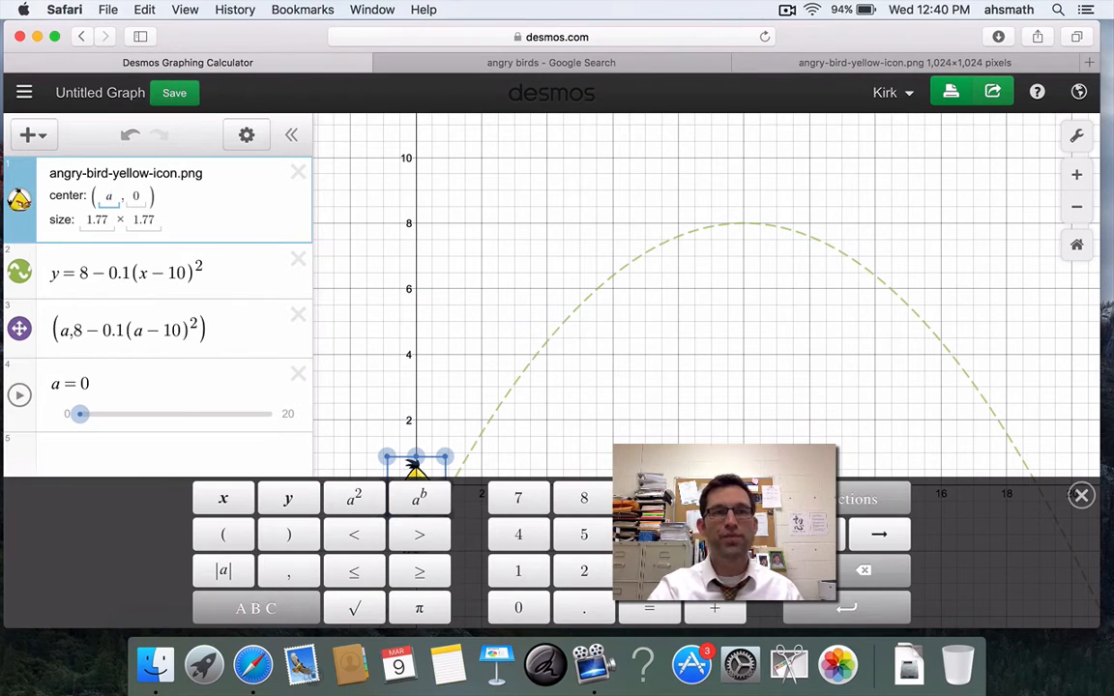
click(137, 196)
key(BackSpace)
text(8-)
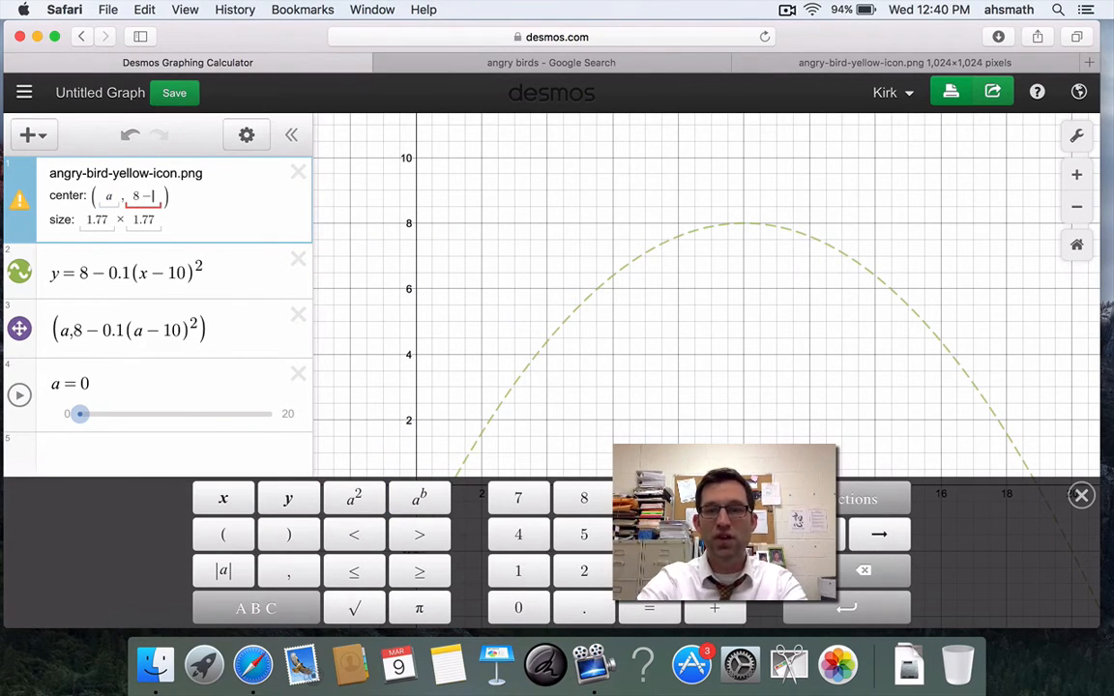
text(0.1)
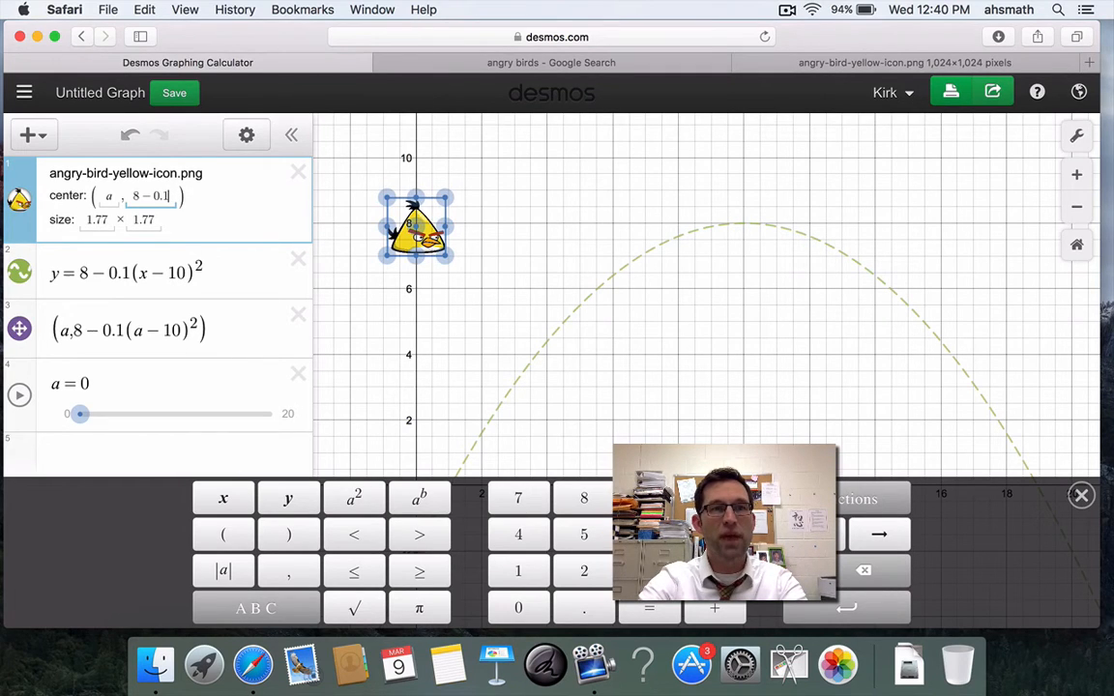
text((x)
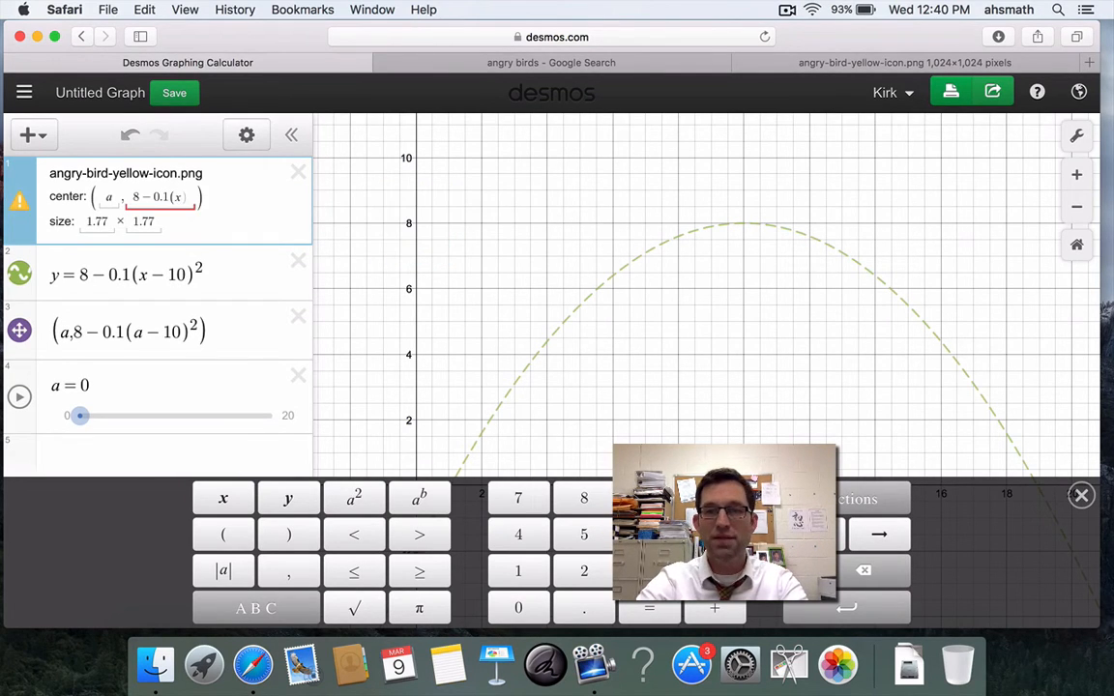
text(a-10)
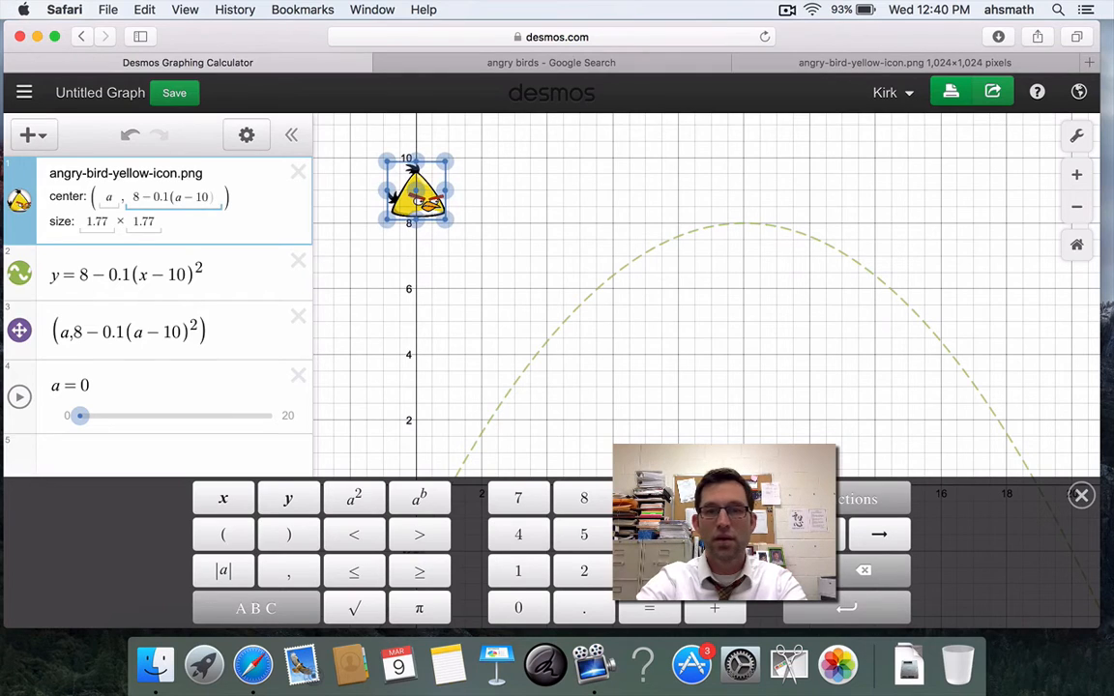
text(^2)
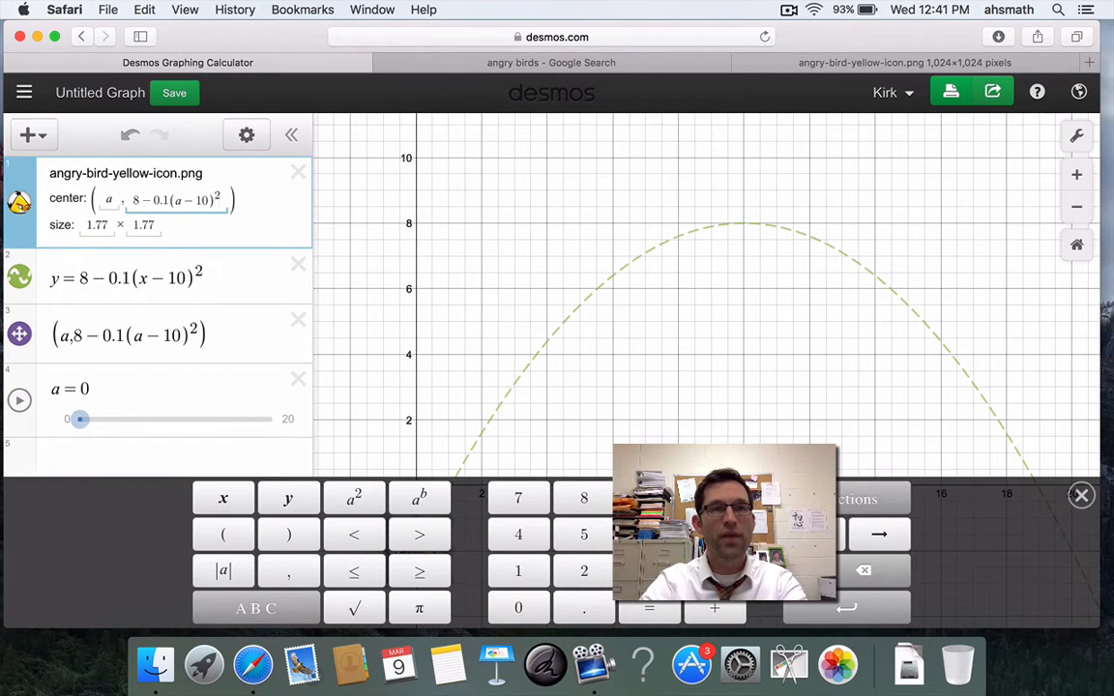
click(480, 271)
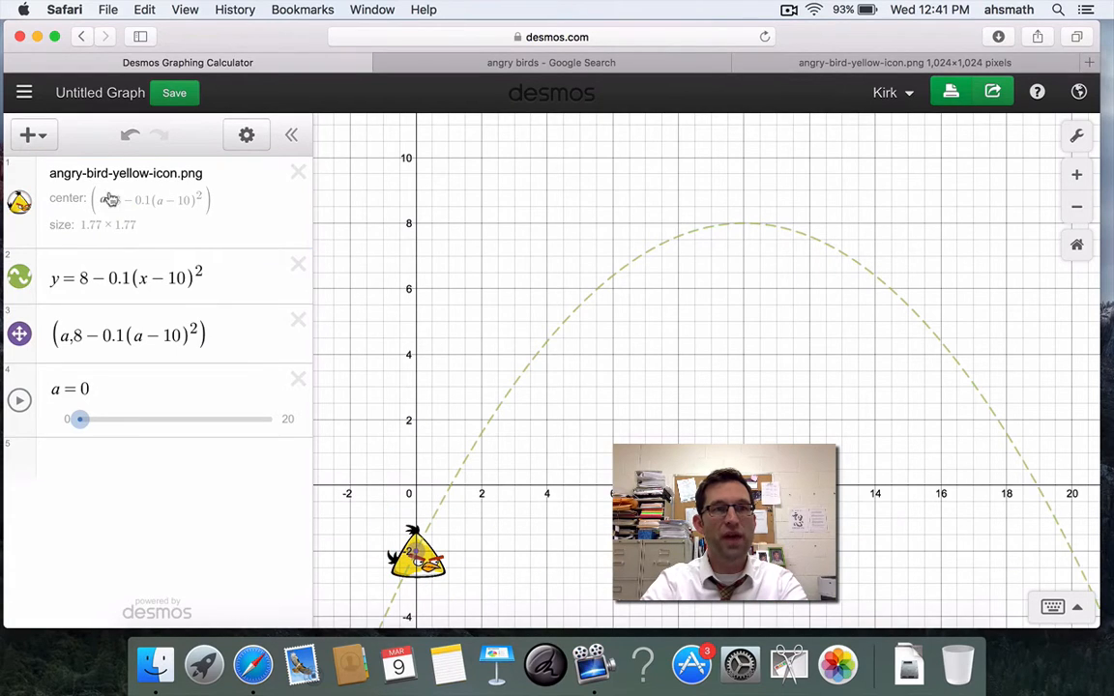
- Hide the moving point and the parabola while playing the animation of a to test the bird's flight, and pause it
click(19, 334)
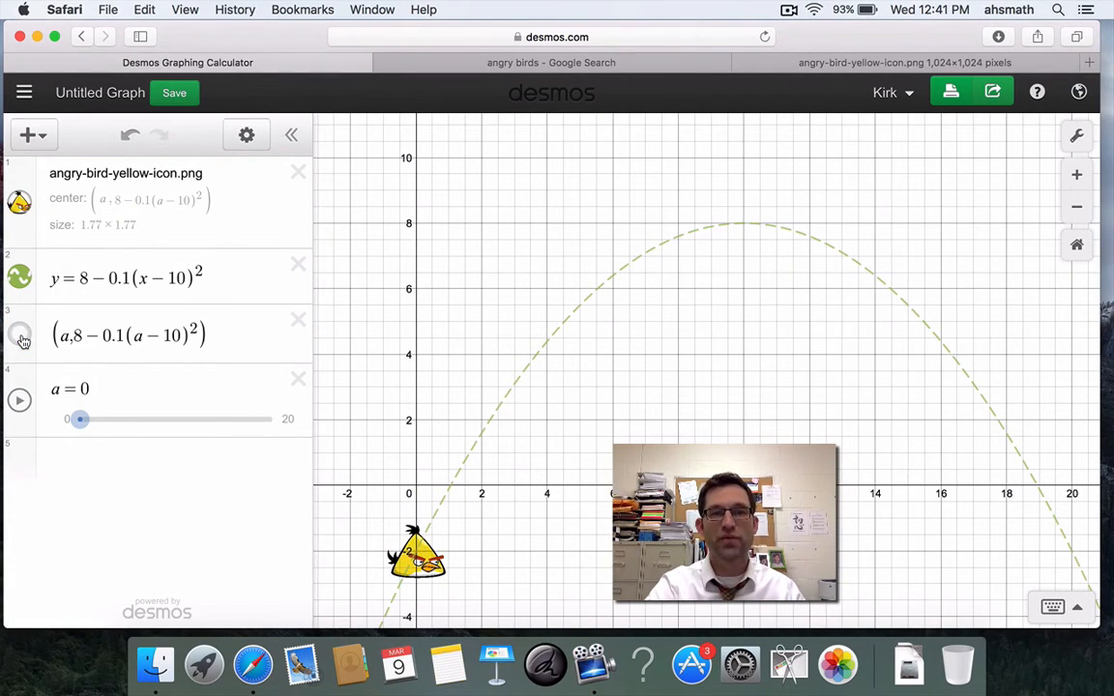
click(21, 401)
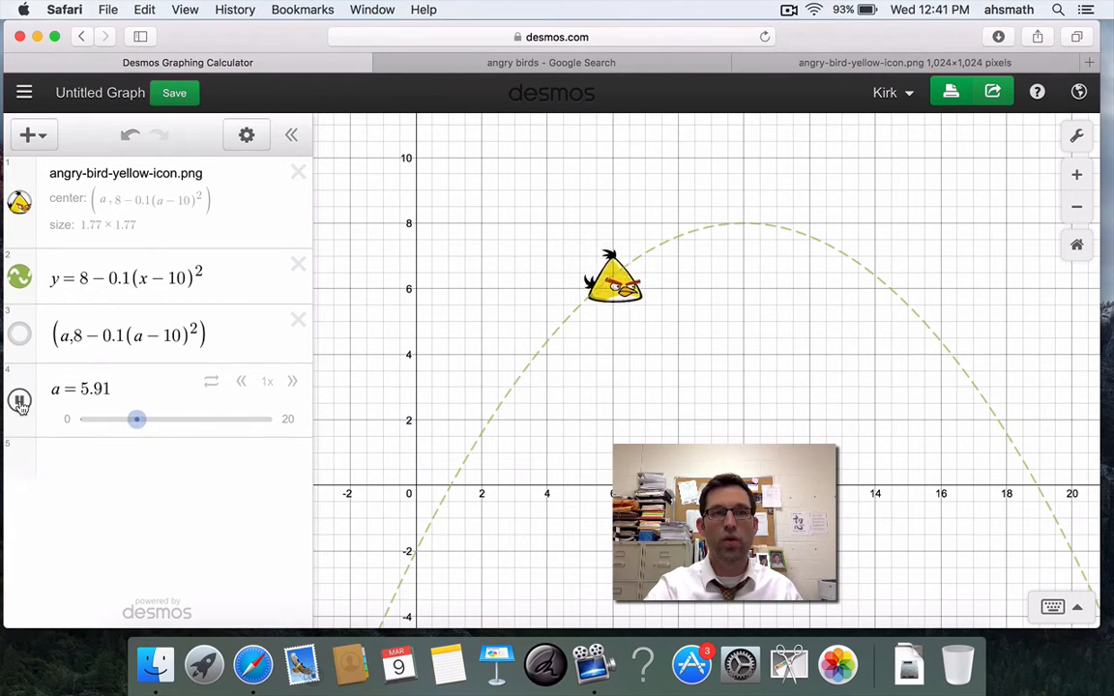
click(20, 401)
click(20, 402)
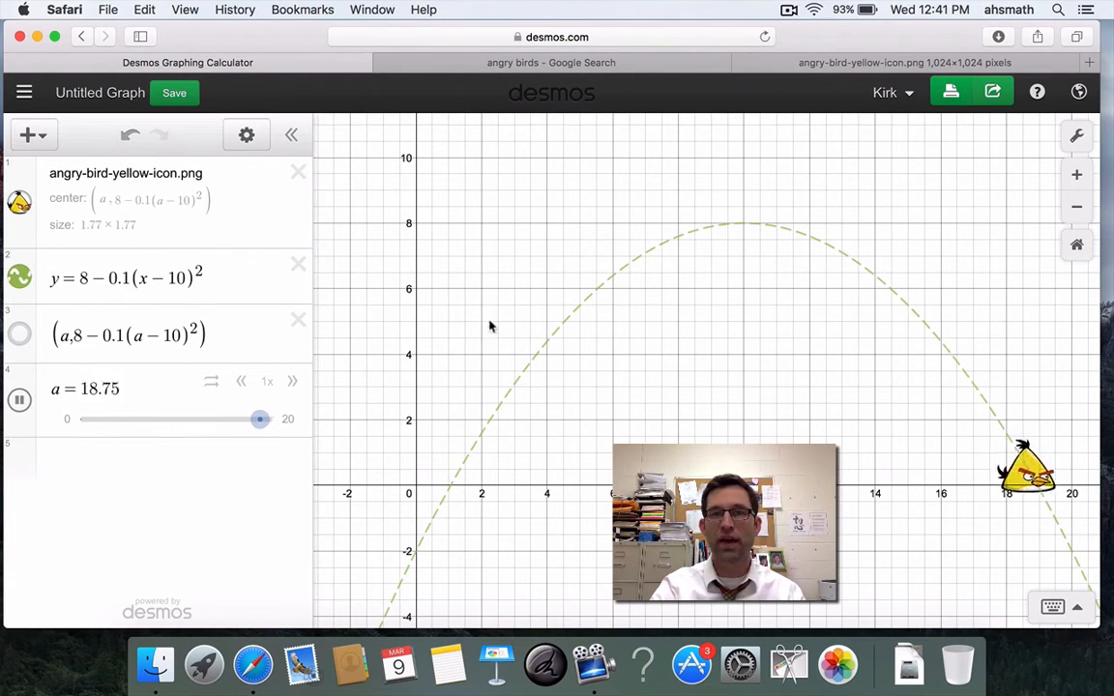
click(19, 279)
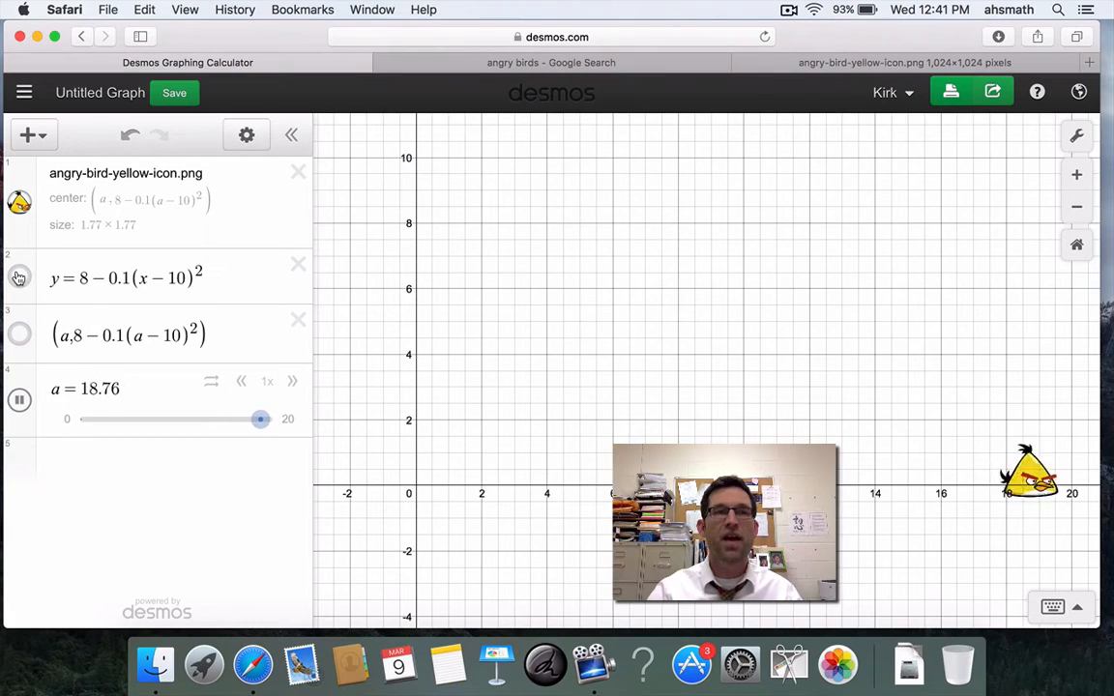
click(20, 399)
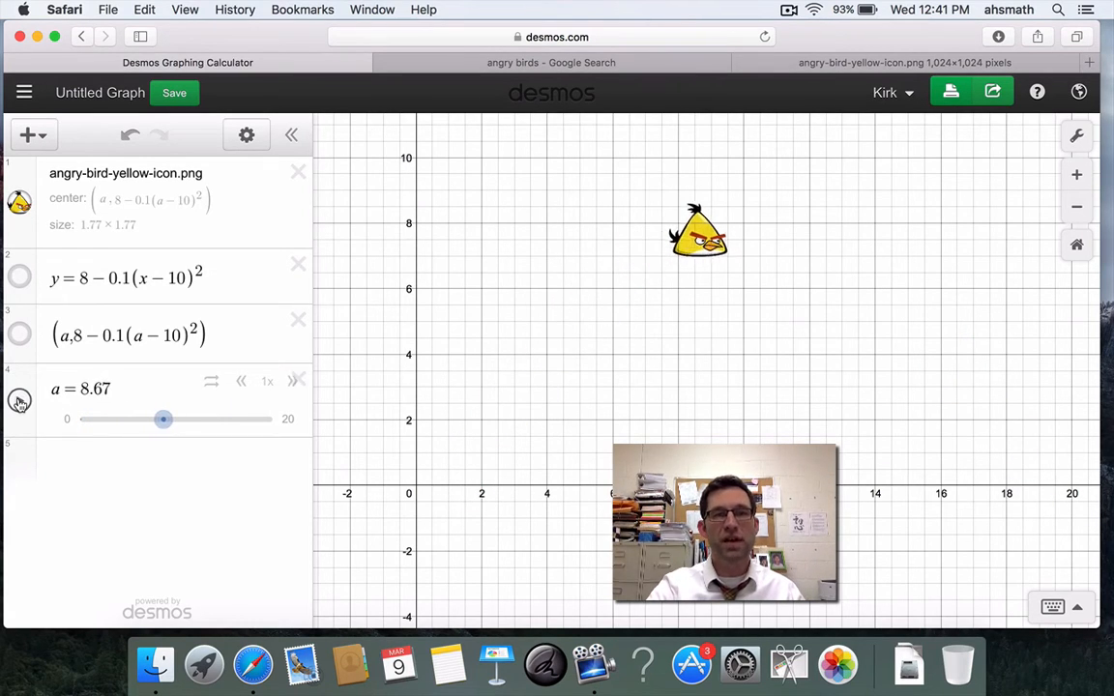
- Delete the slider for a, the point expression and the parabola, leaving only the bird image in the expression list
click(298, 379)
click(298, 341)
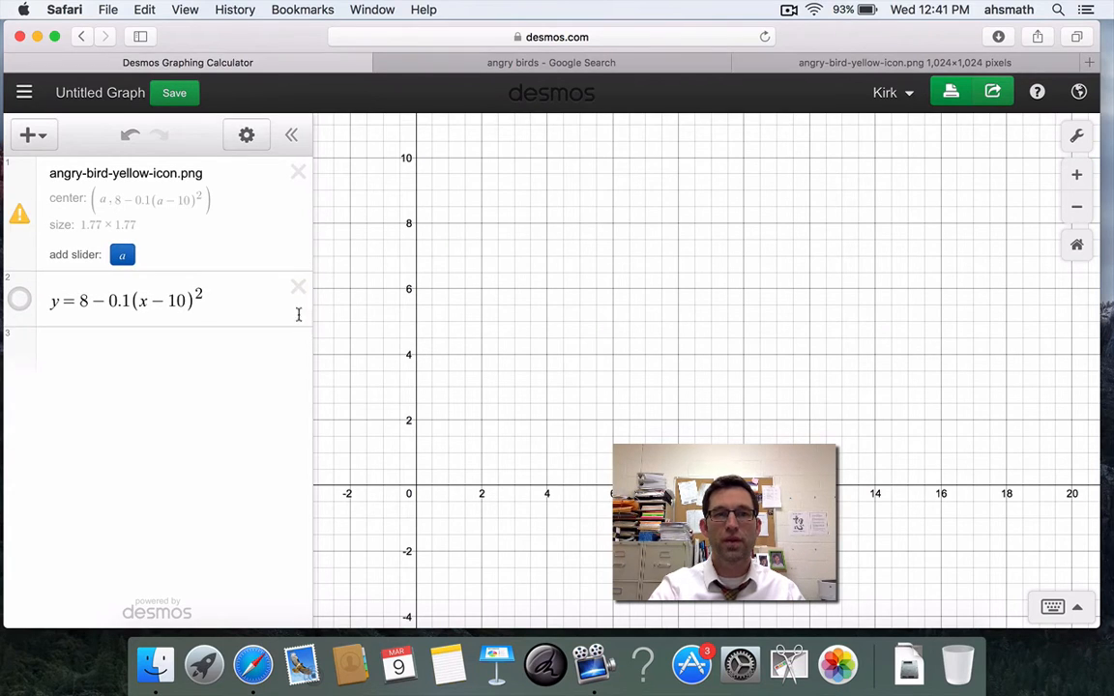
click(297, 288)
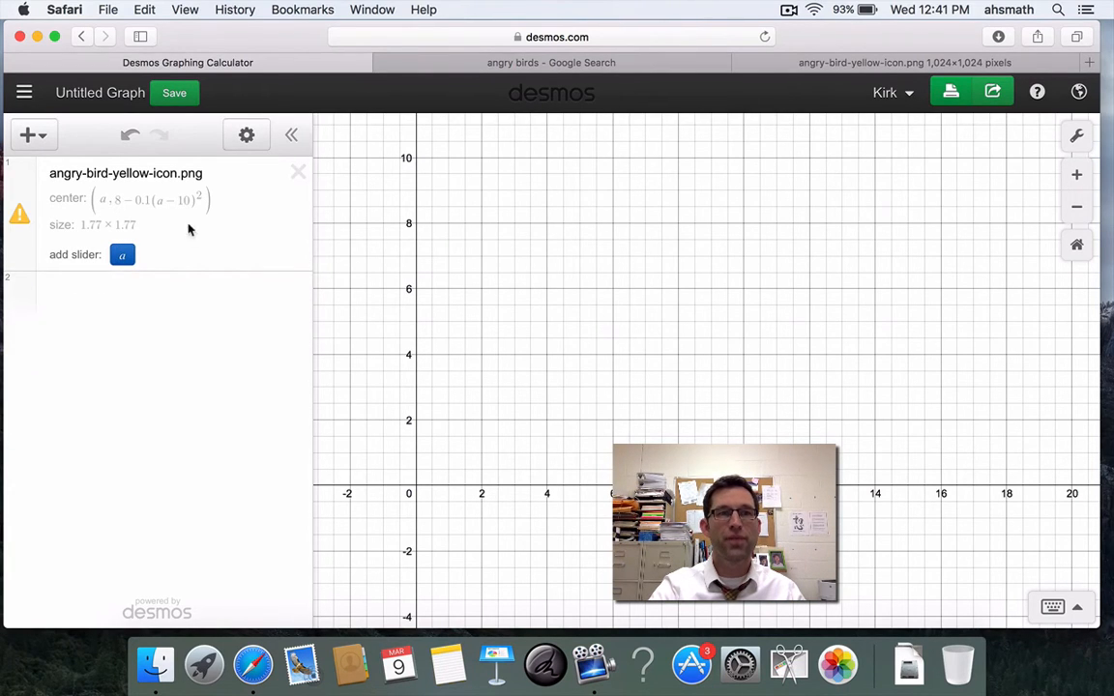
- Reset the center coordinates of the bird image to (0, 0)
double_click(103, 200)
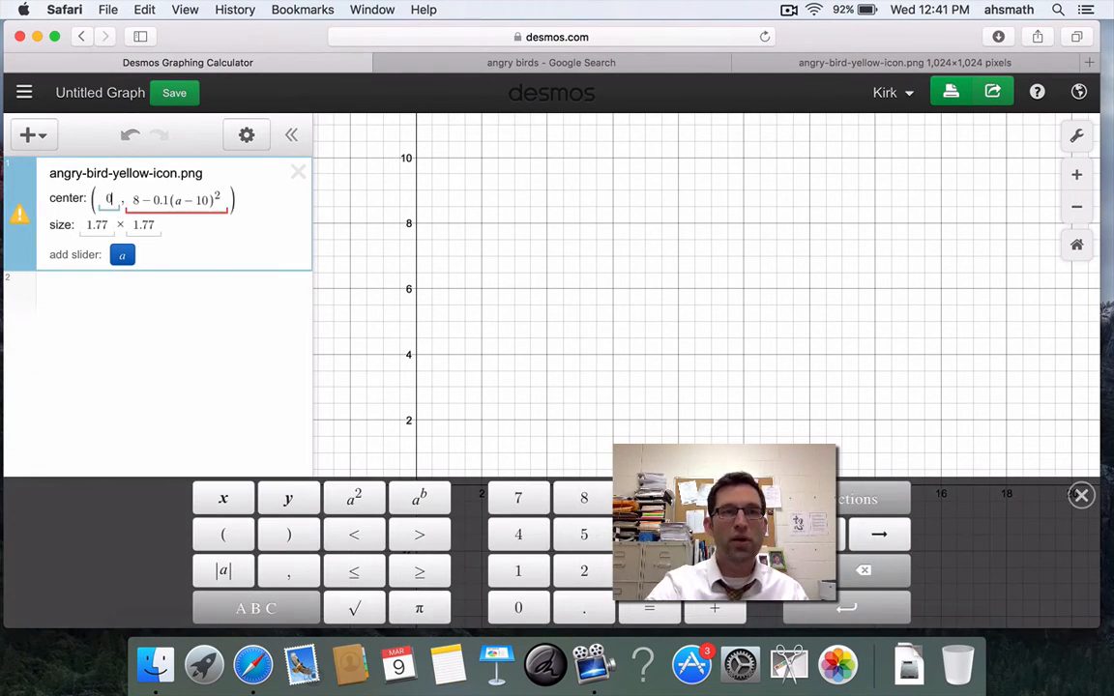
double_click(180, 208)
text(0)
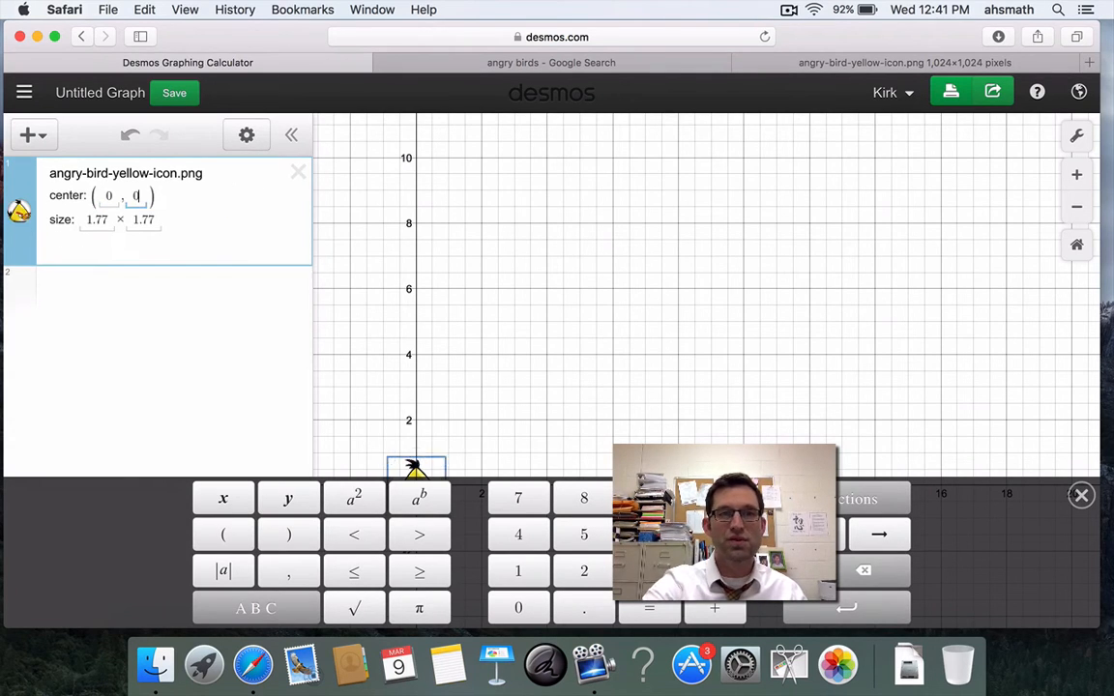
click(661, 272)
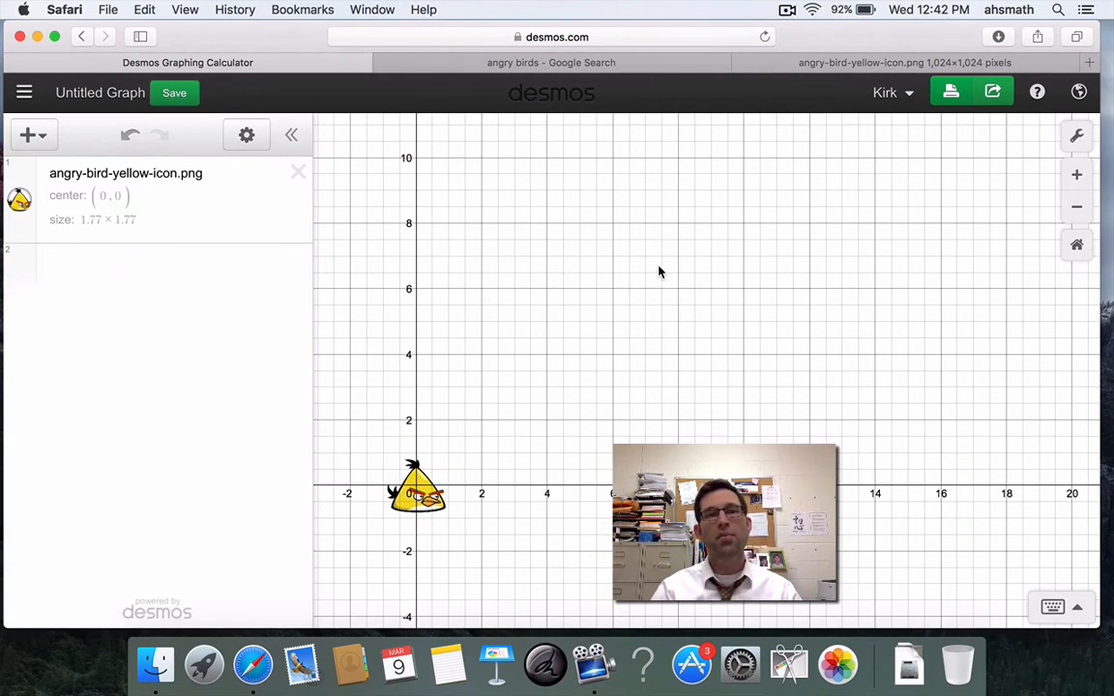
- Add the parametric curve (4cos(t),2sin(t)) as a new expression below the bird image
drag(694, 270, 953, 164)
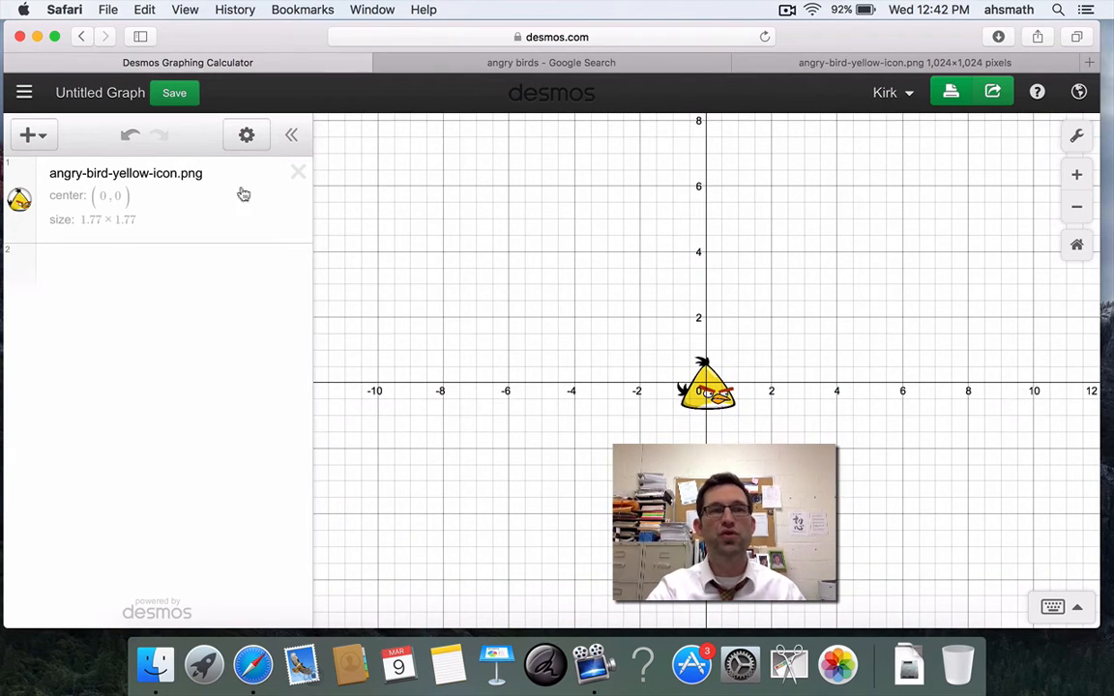
click(108, 279)
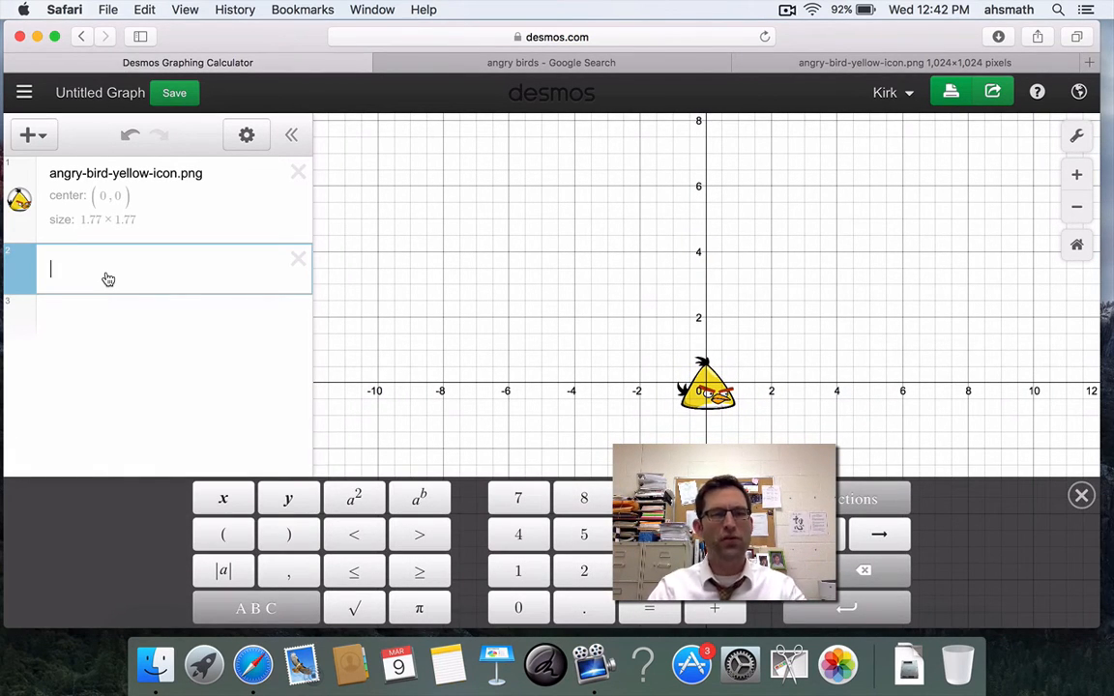
text(()
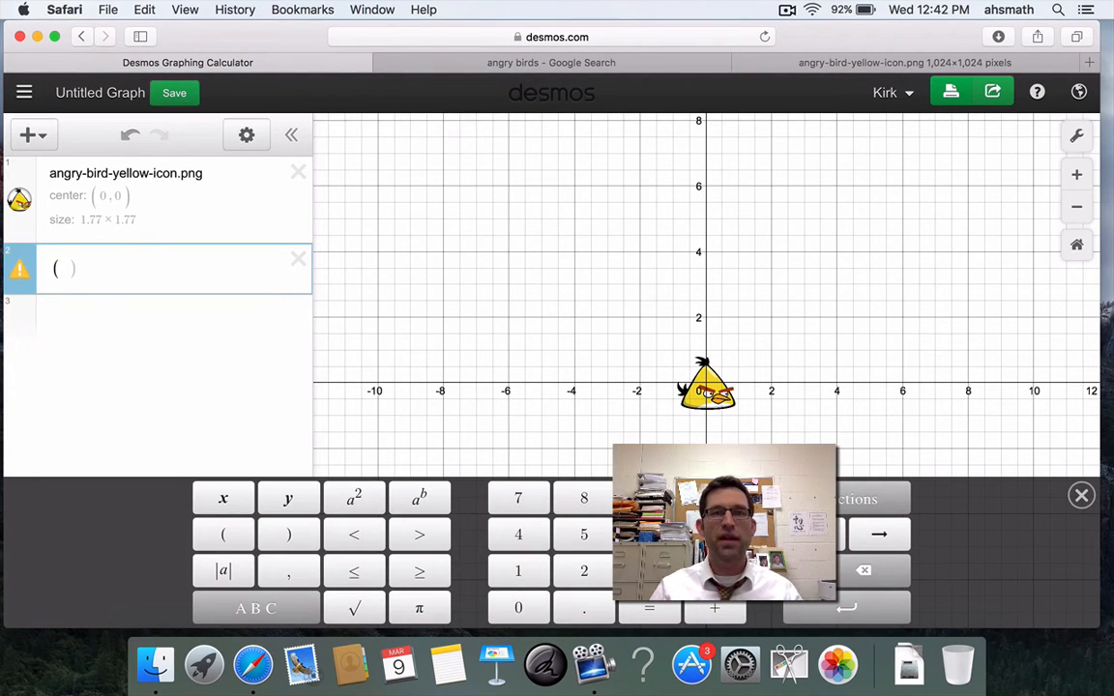
text(4)
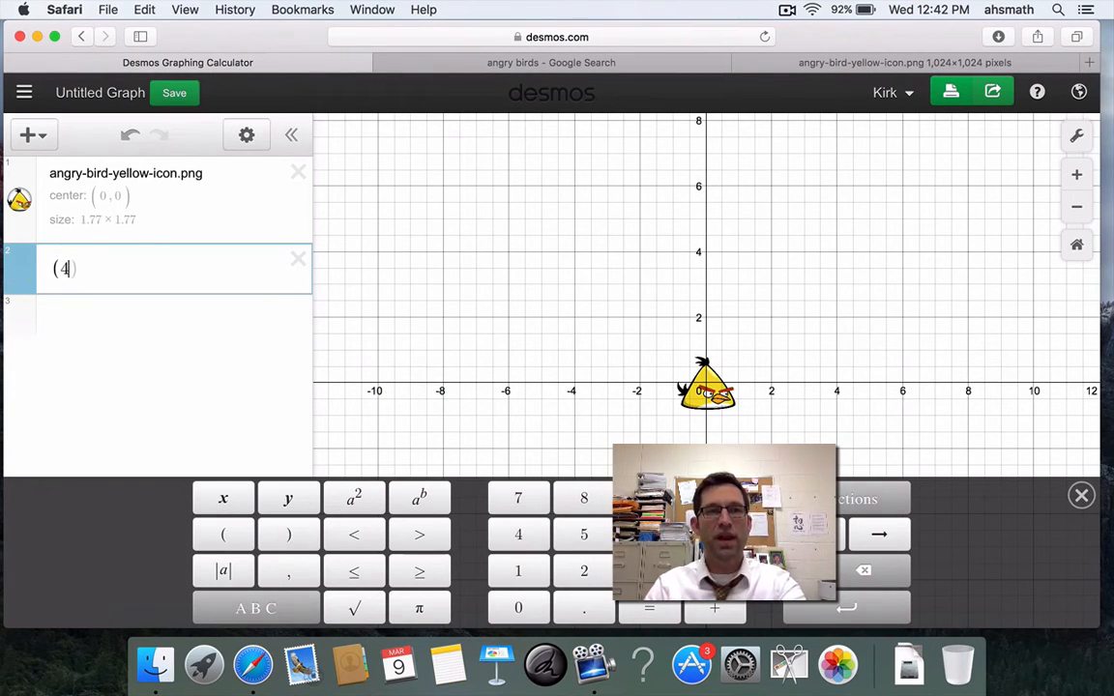
text(cos(t))
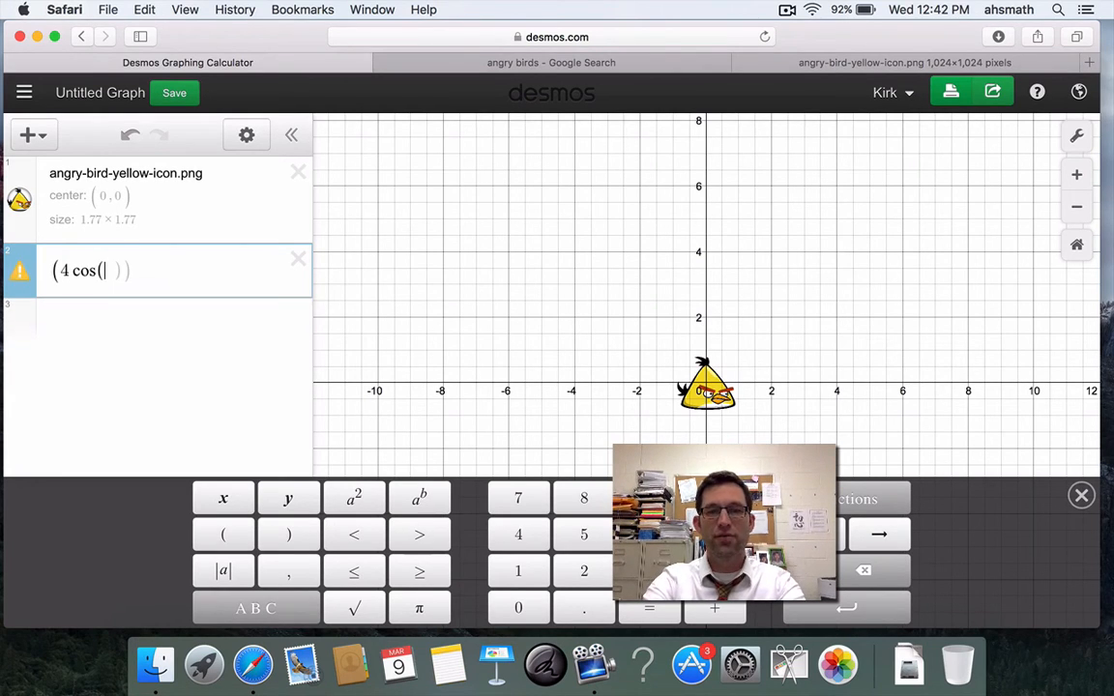
text(,2s)
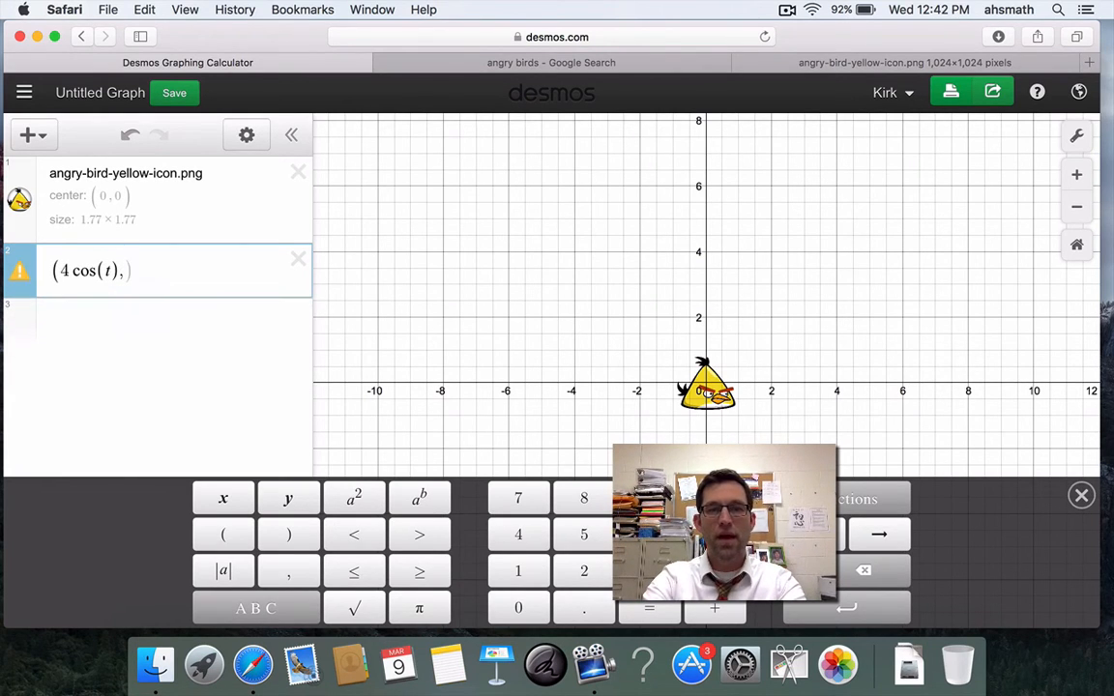
text(in(t))
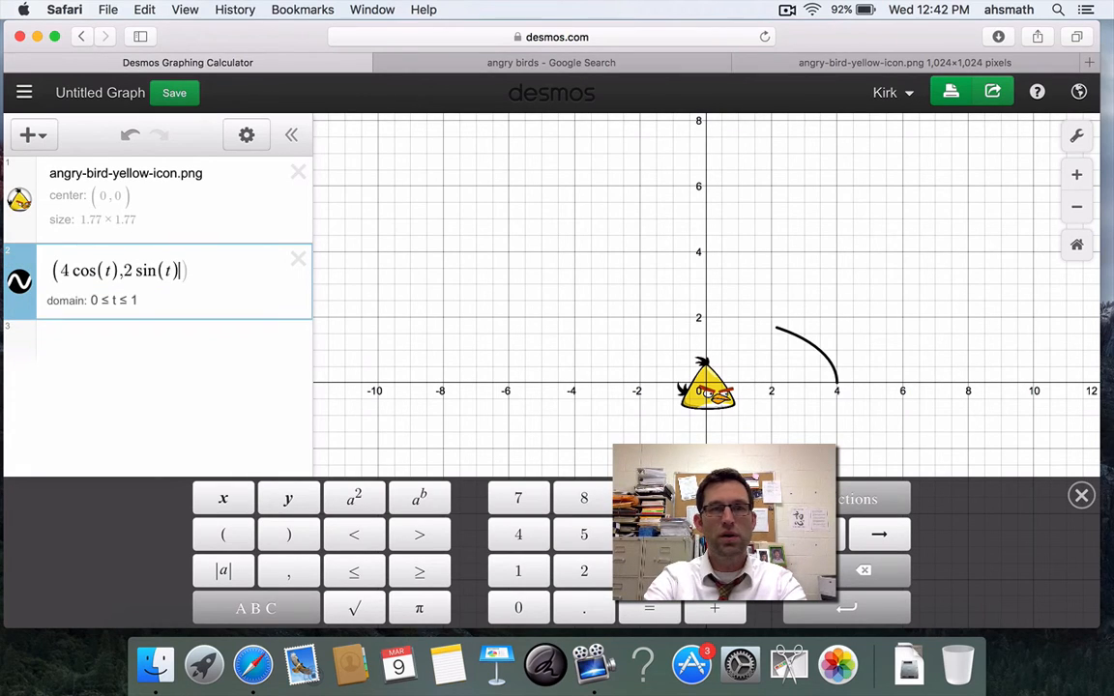
- Set the upper limit of the parametric curve's t domain to 6.28
click(135, 302)
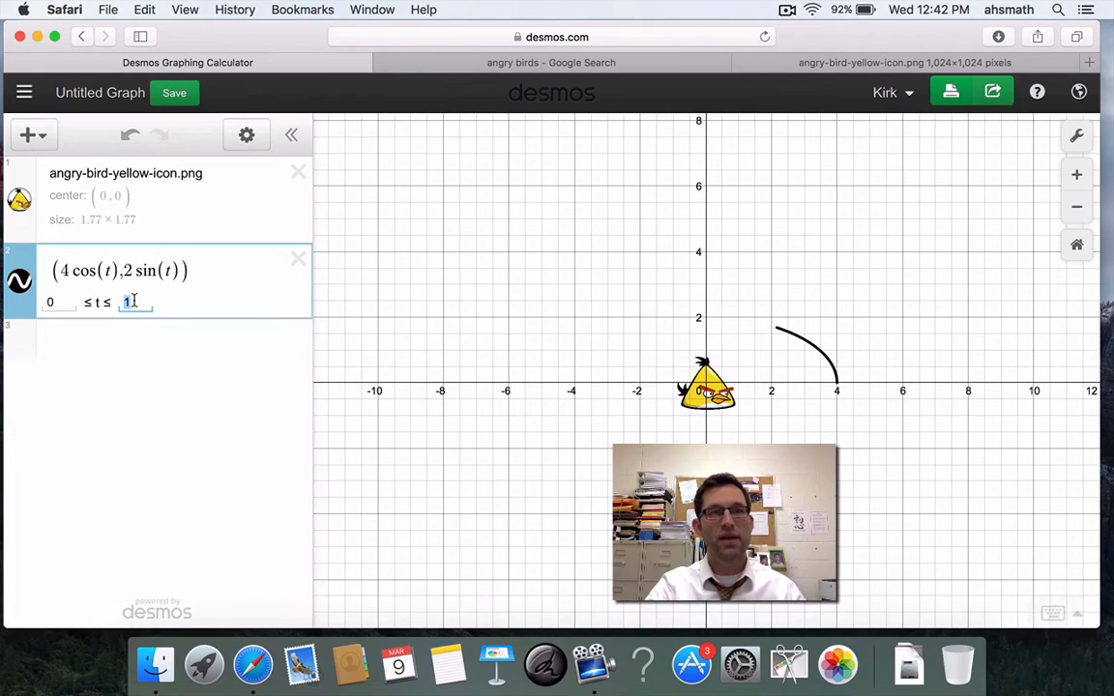
text(6.28)
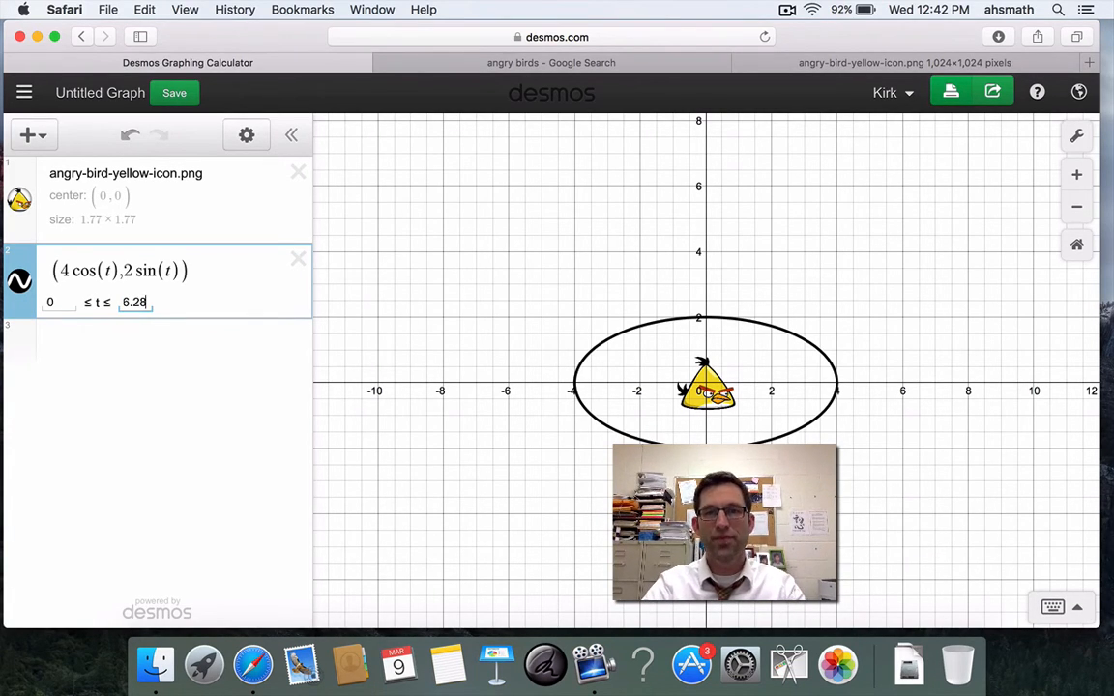
key(Return)
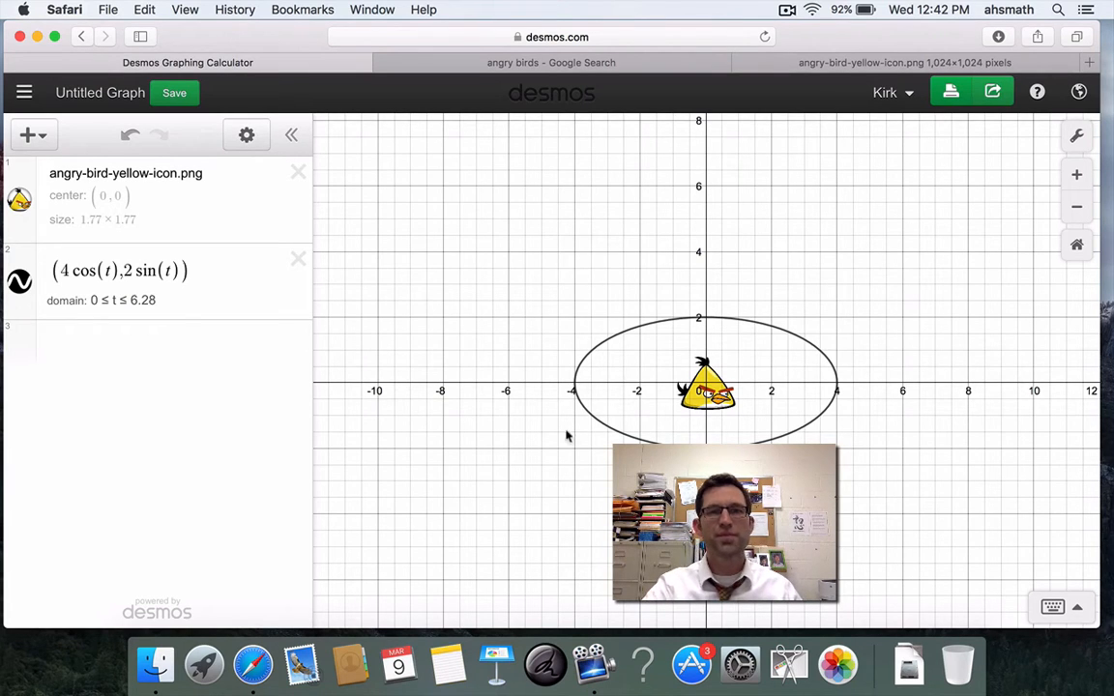
- Enlarge the ellipse by changing its cosine coefficient to 8 and its sine coefficient to 4
click(66, 272)
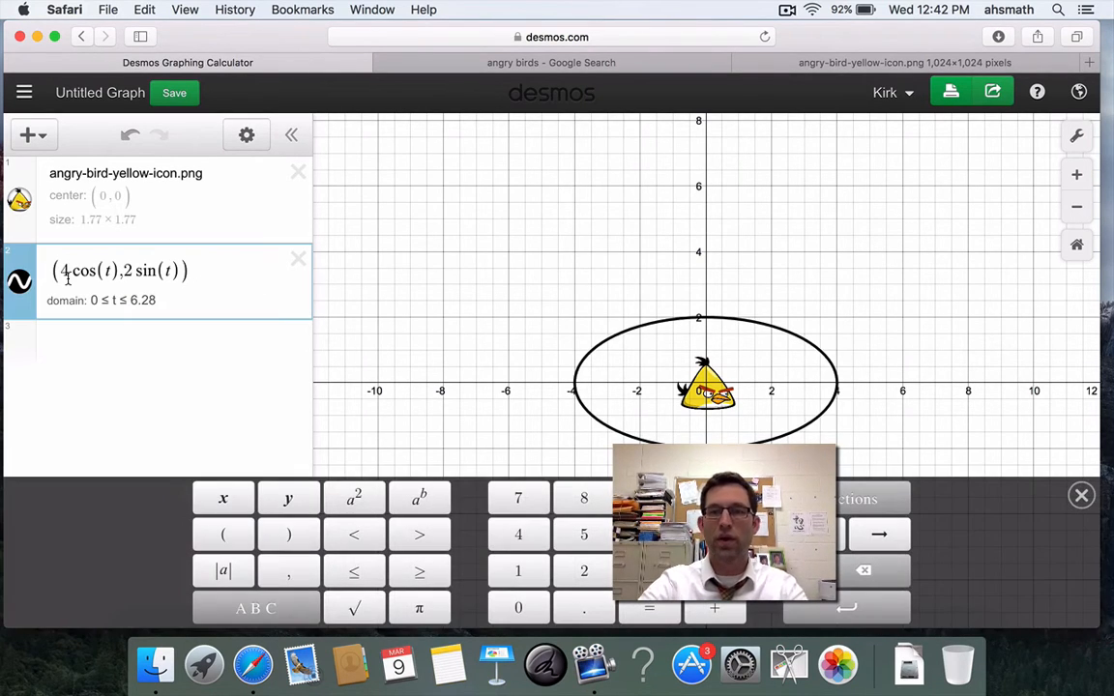
key(BackSpace)
text(8)
click(130, 272)
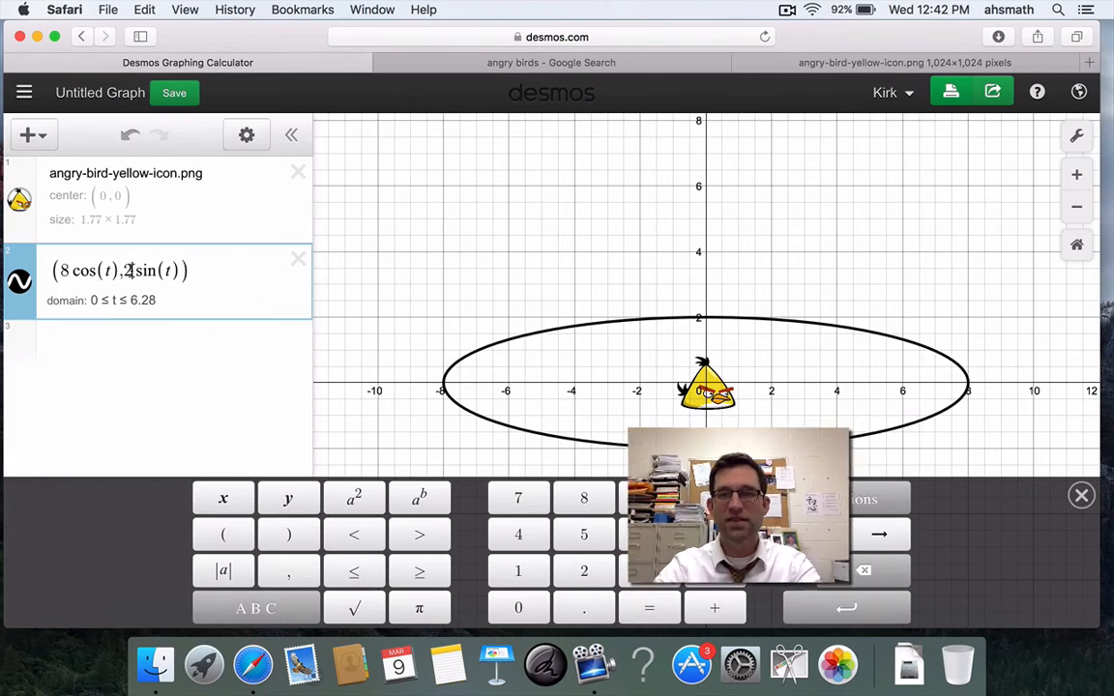
key(BackSpace)
text(4)
click(420, 240)
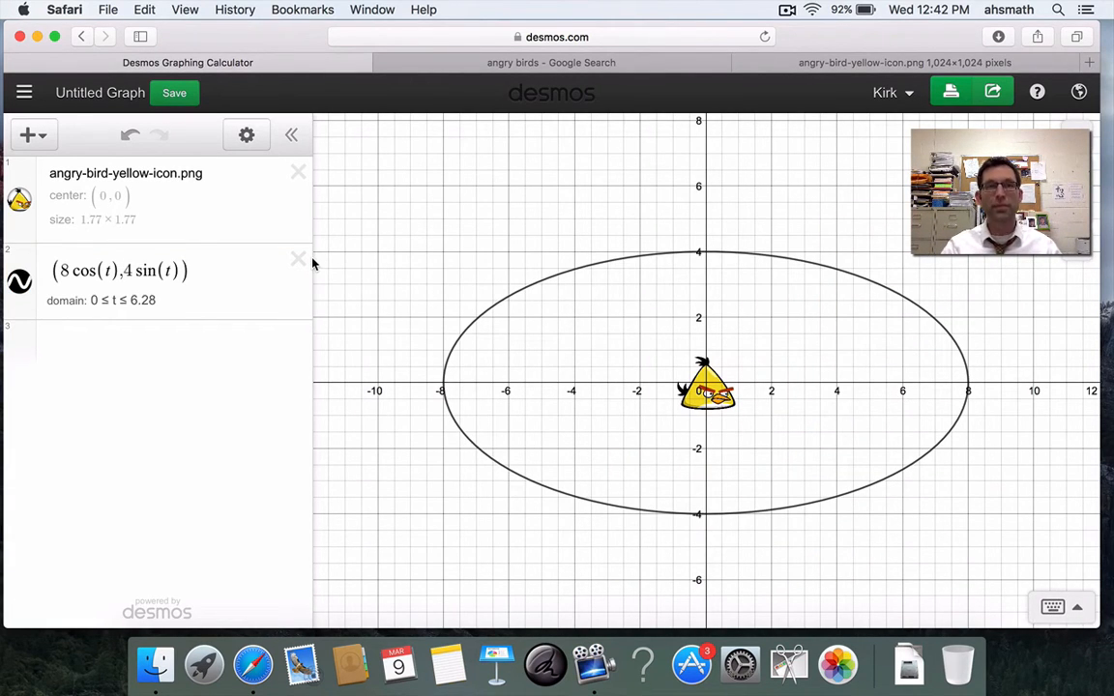
- Add the point (8cos(a),4sin(a)) as a new expression below the ellipse
click(175, 363)
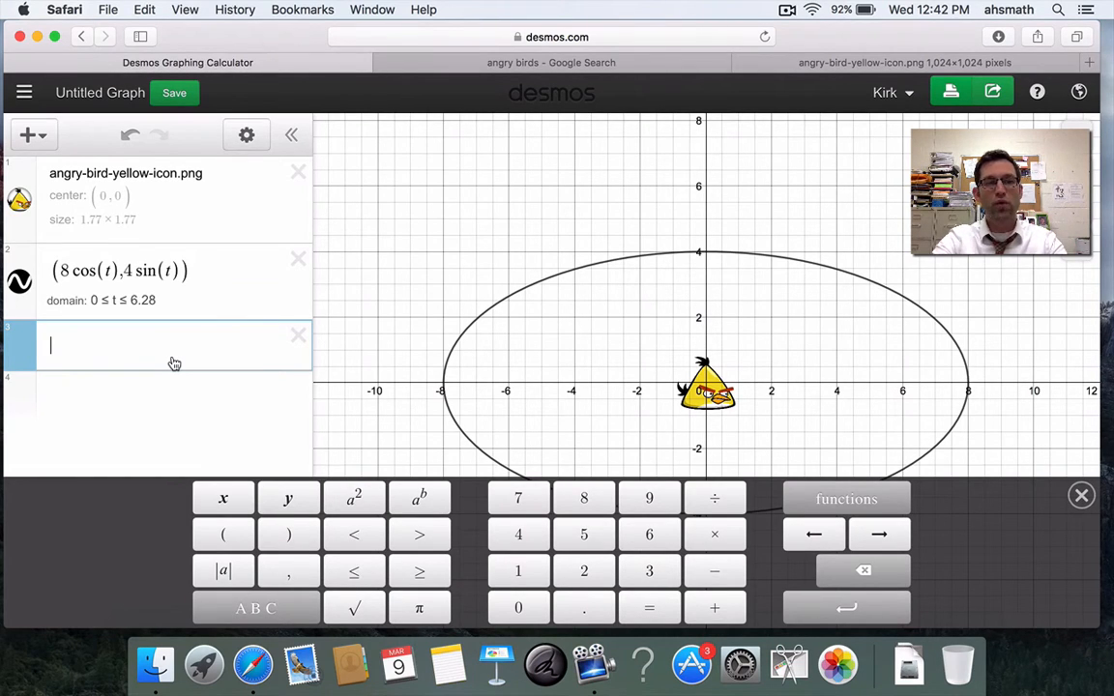
text((8cos(a))
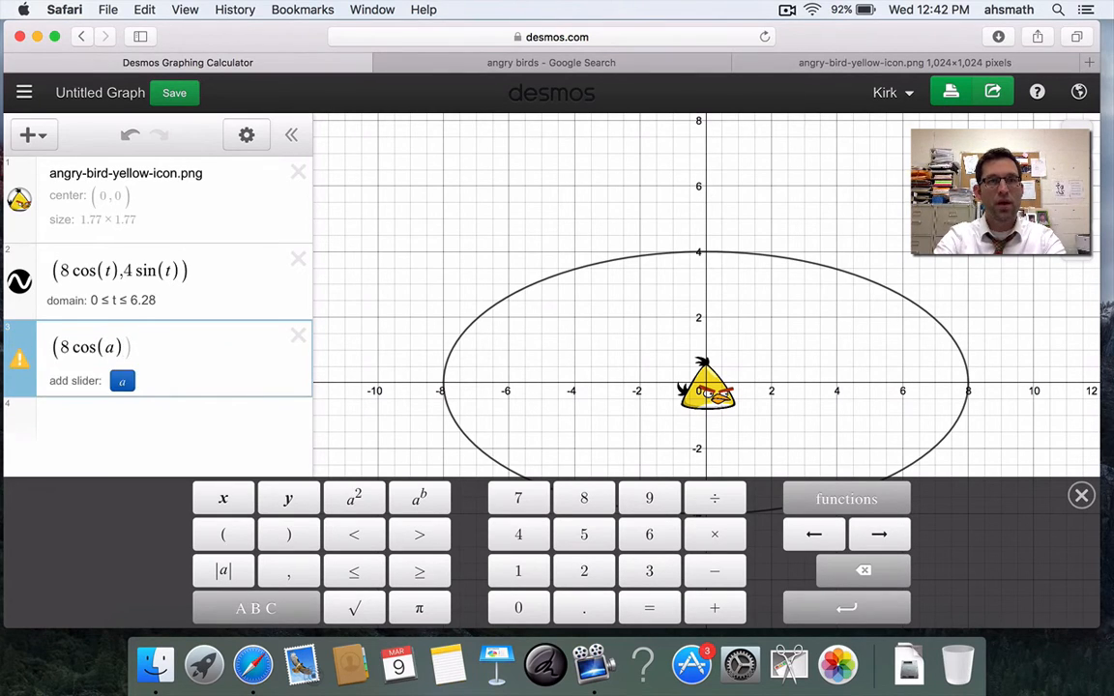
text(,4sin(a)))
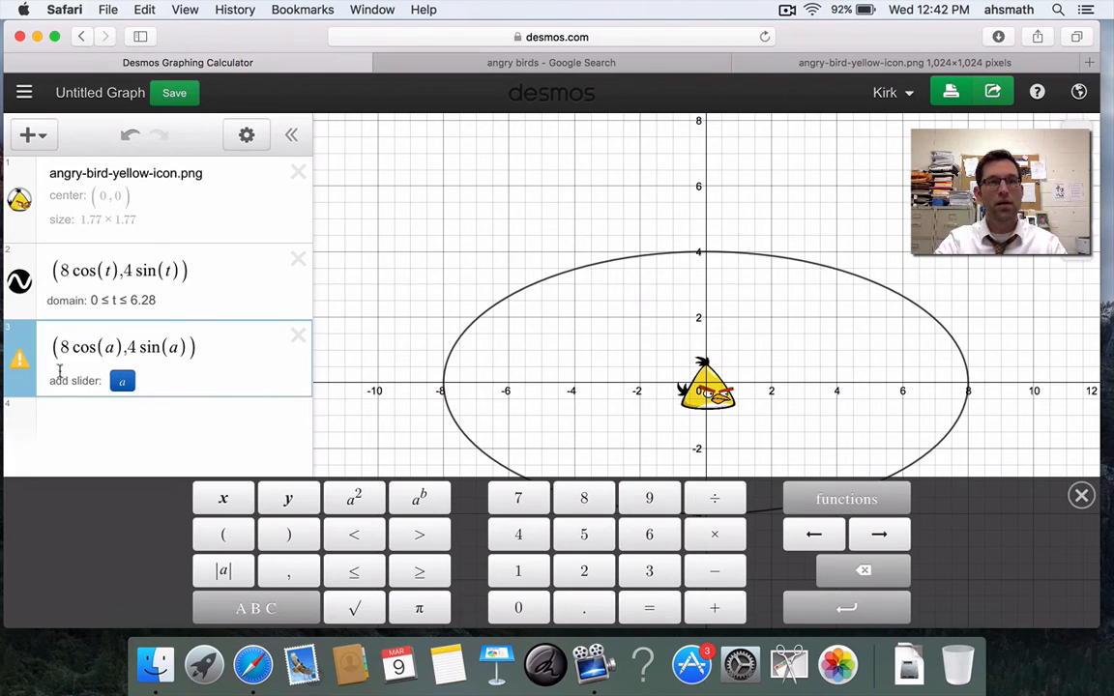
- Add a slider for a and set its range from 0 to 6.28
click(124, 387)
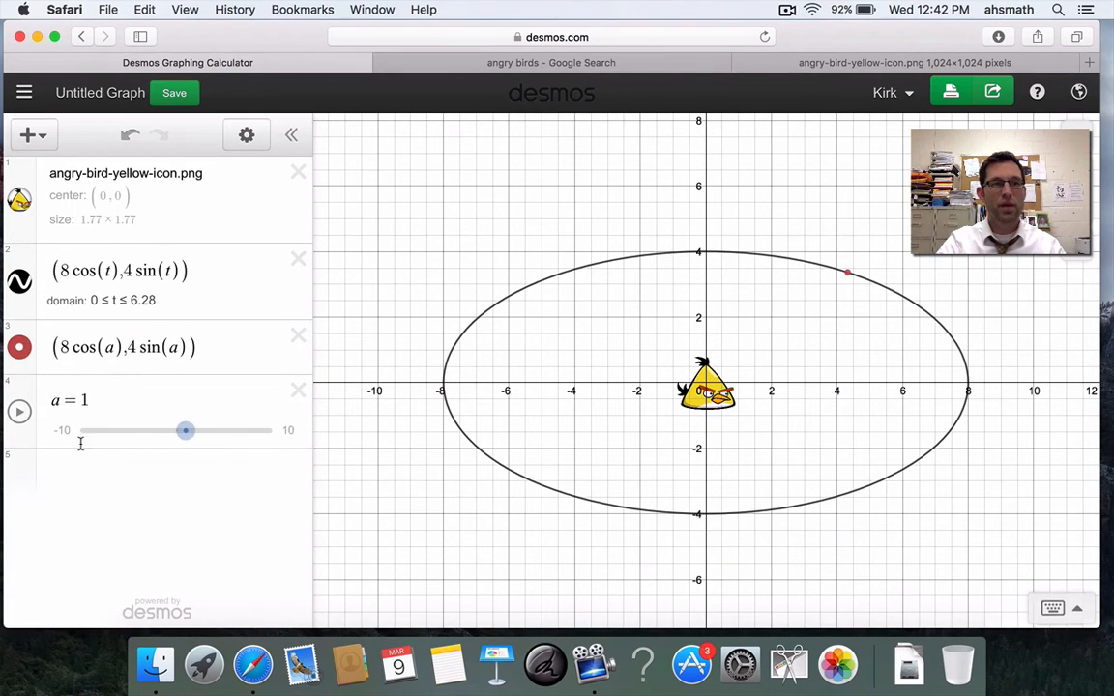
click(64, 430)
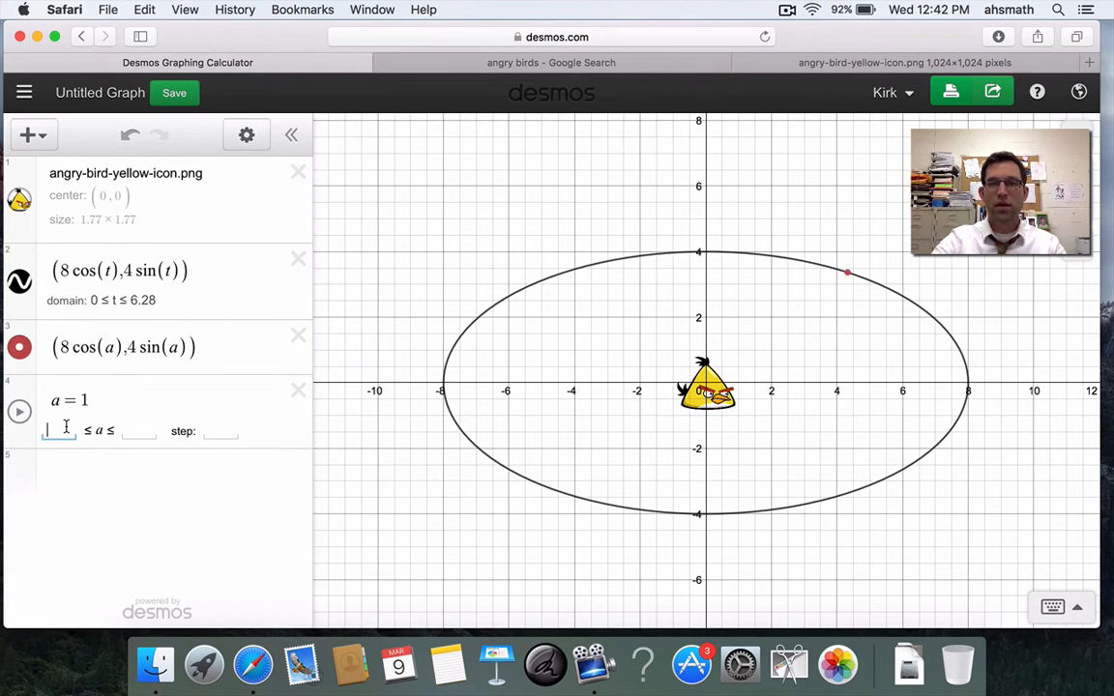
click(146, 431)
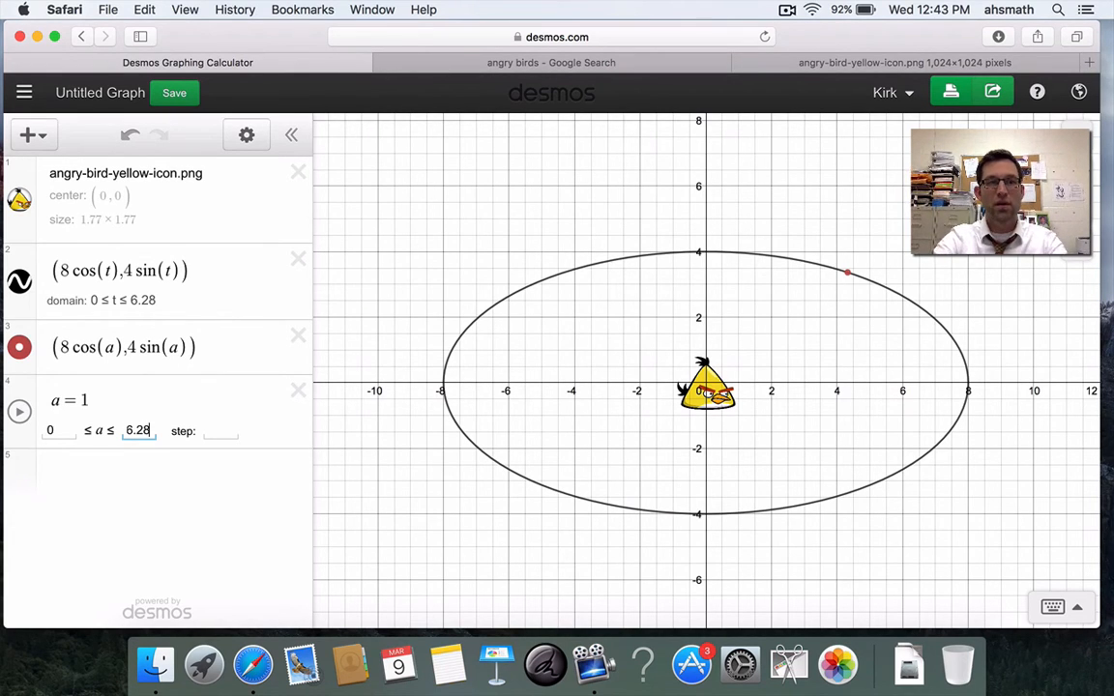
click(314, 450)
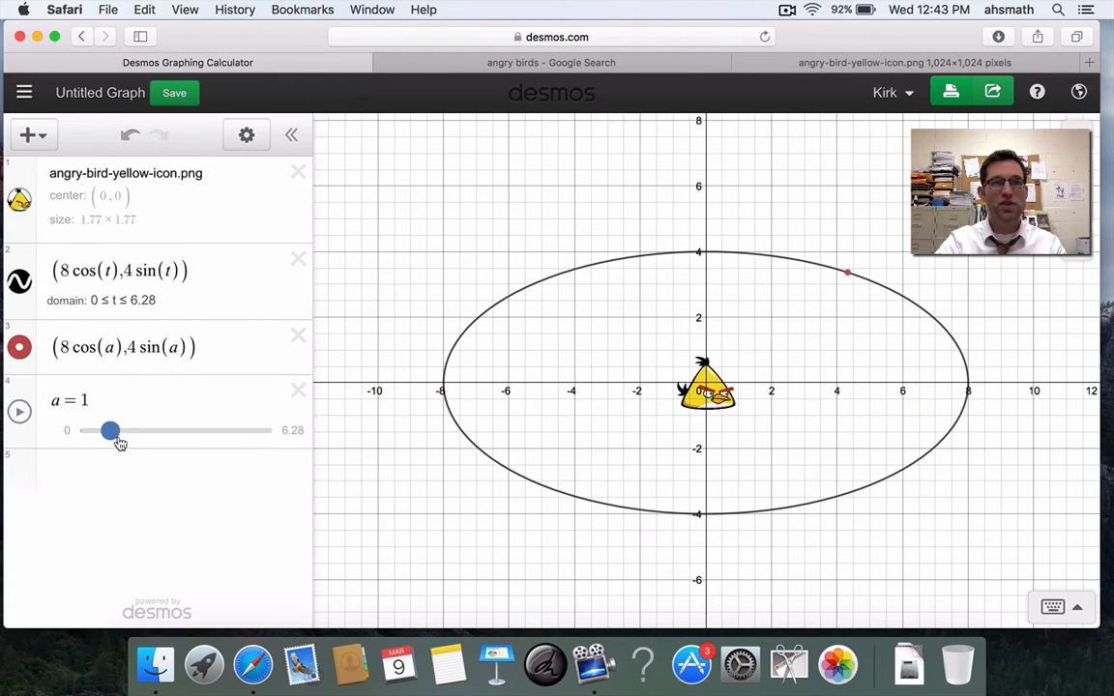
- Reset the a slider to 0, play its animation to watch the point travel along the ellipse, and stop it
drag(110, 430, 68, 442)
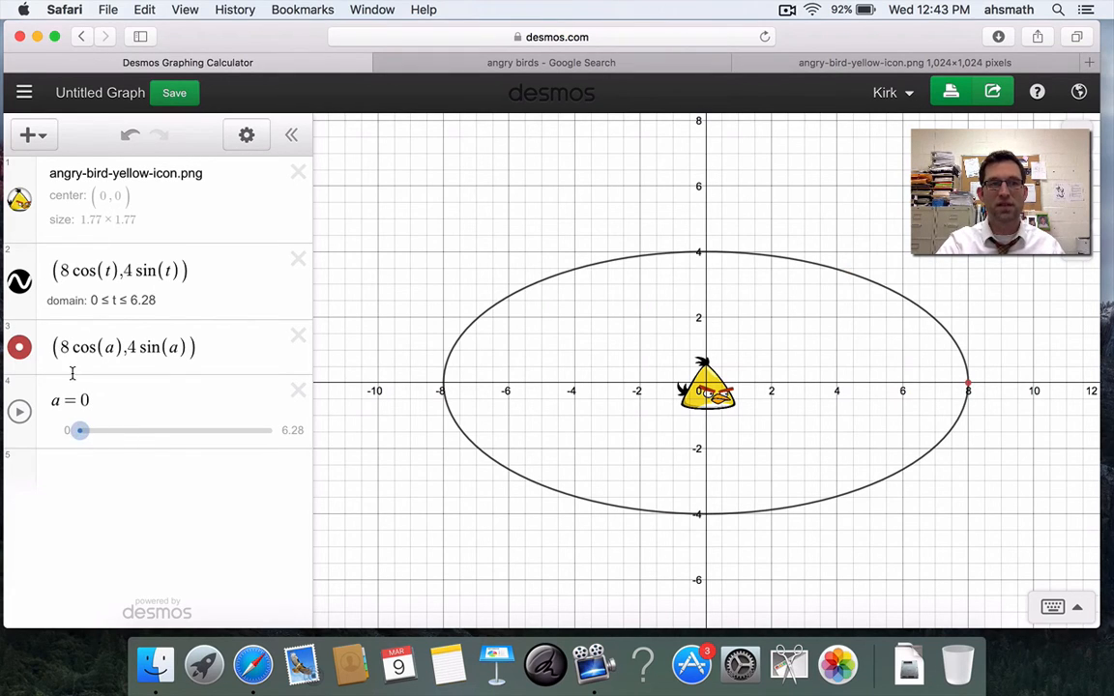
click(20, 410)
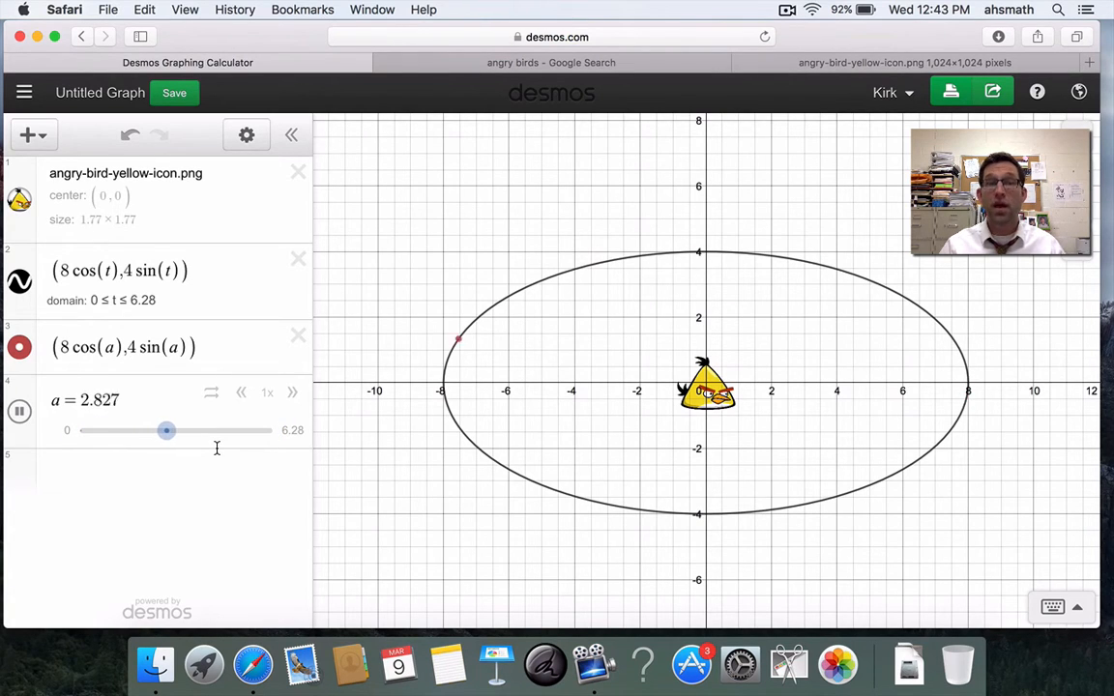
click(19, 413)
- Set the bird image's center coordinates to (8cos(a), 4sin(a))
click(107, 196)
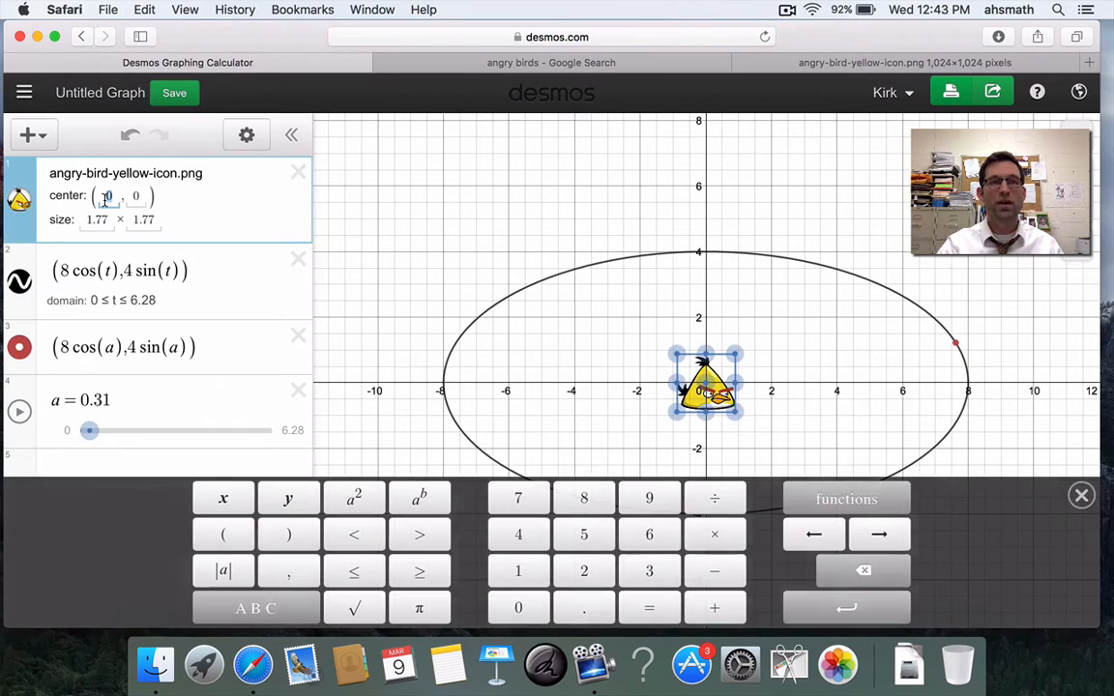
text(8 )
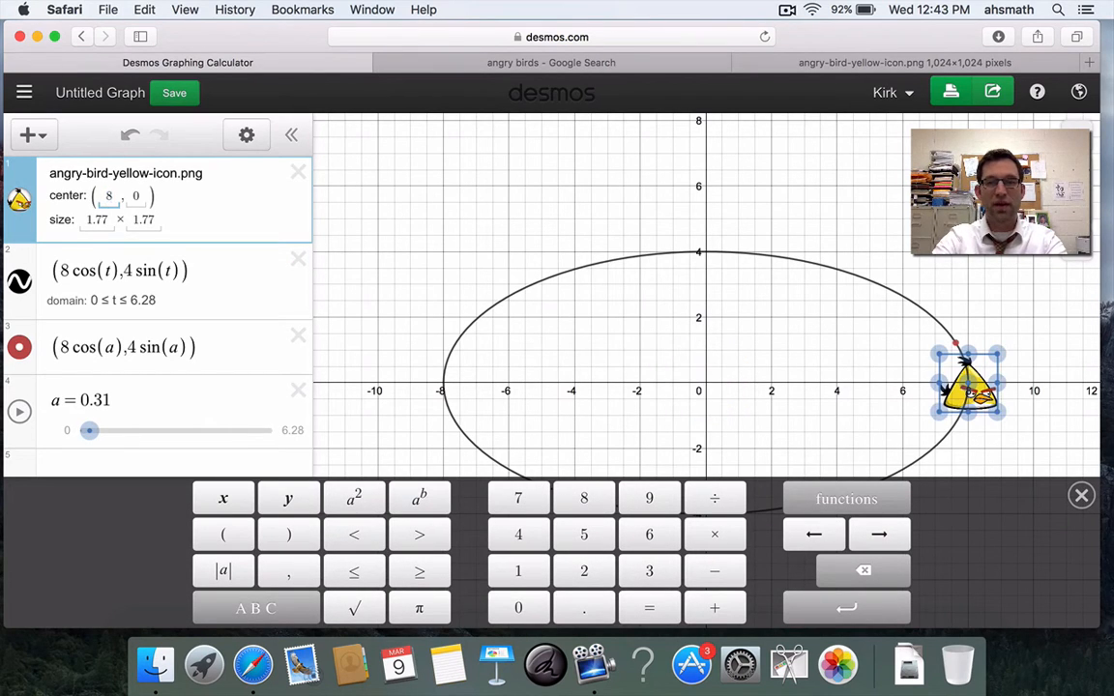
text(cos(a))
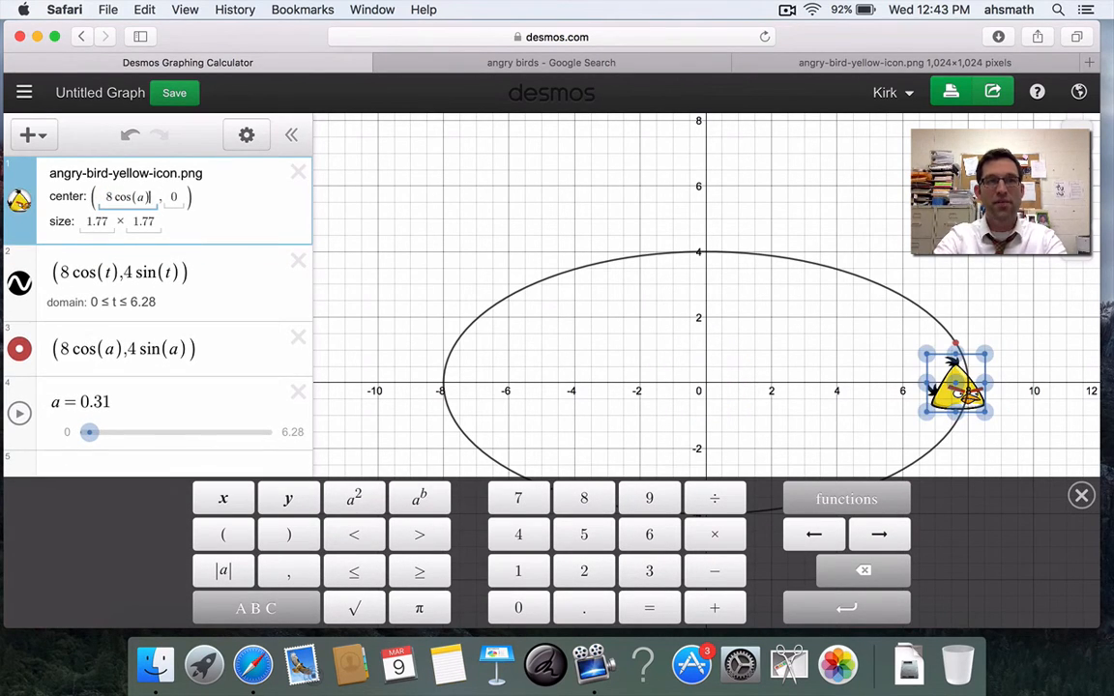
click(176, 196)
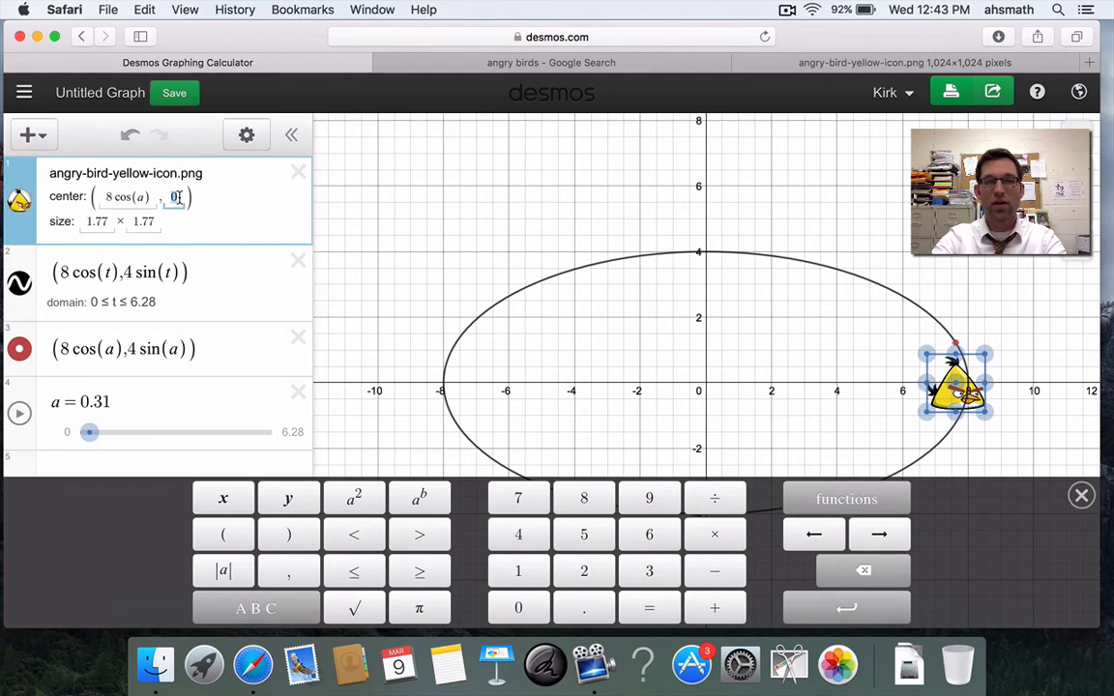
text(4sin(a))
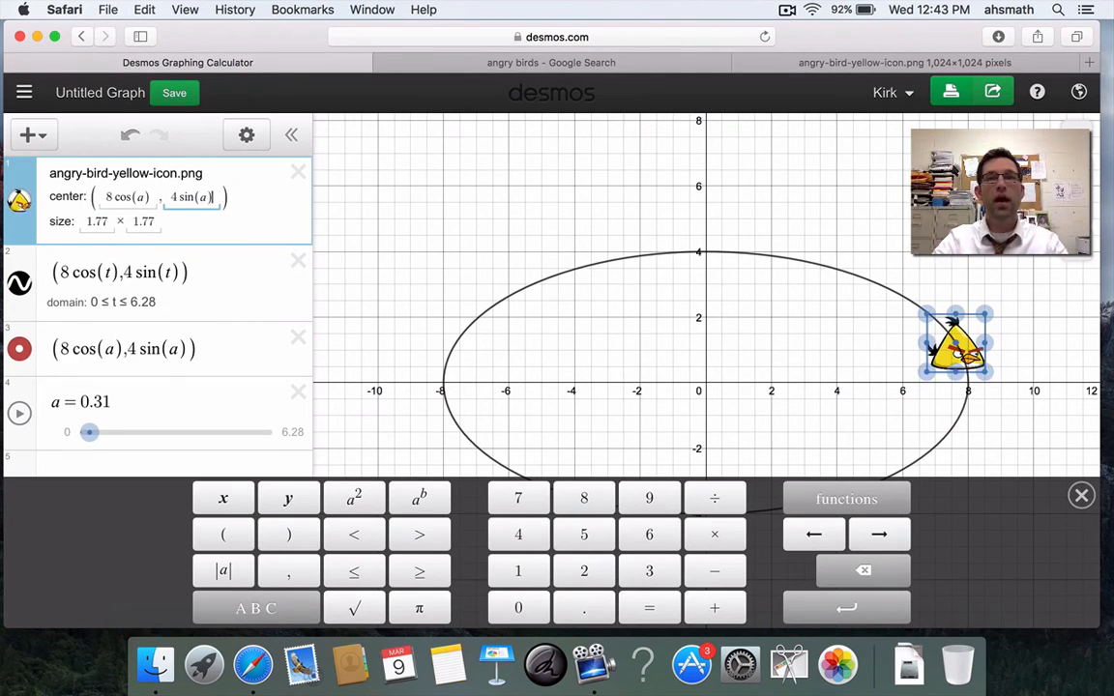
click(366, 203)
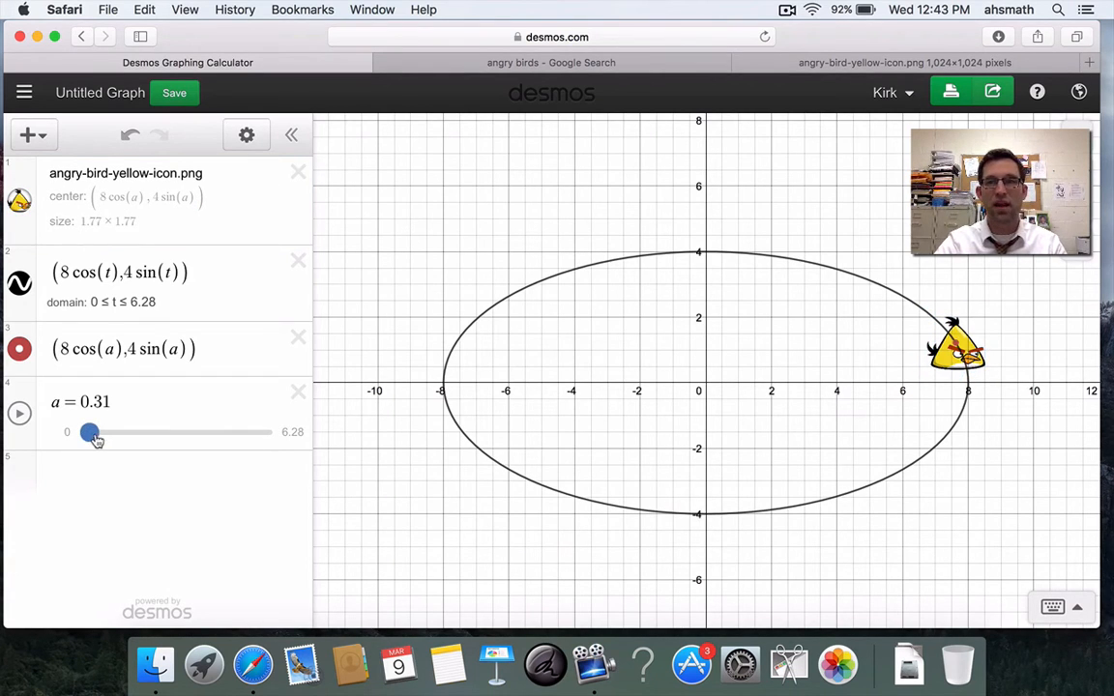
- Return the a slider to 0, play the bird's motion around the ellipse, and pause the animation
drag(93, 437, 22, 437)
click(20, 413)
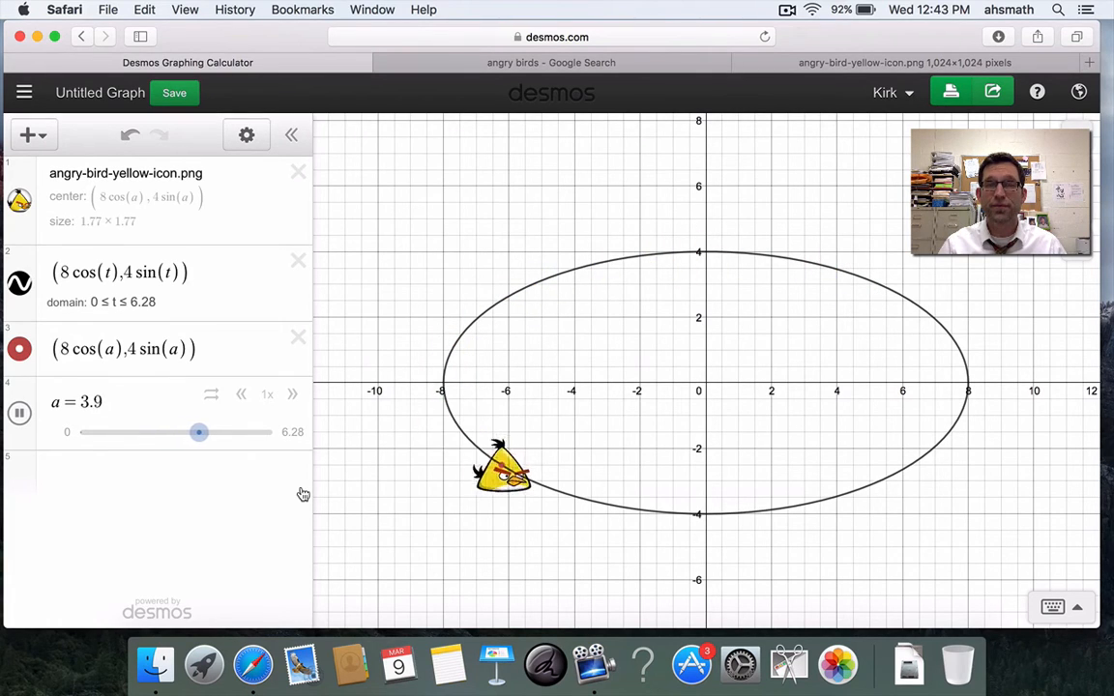
click(19, 415)
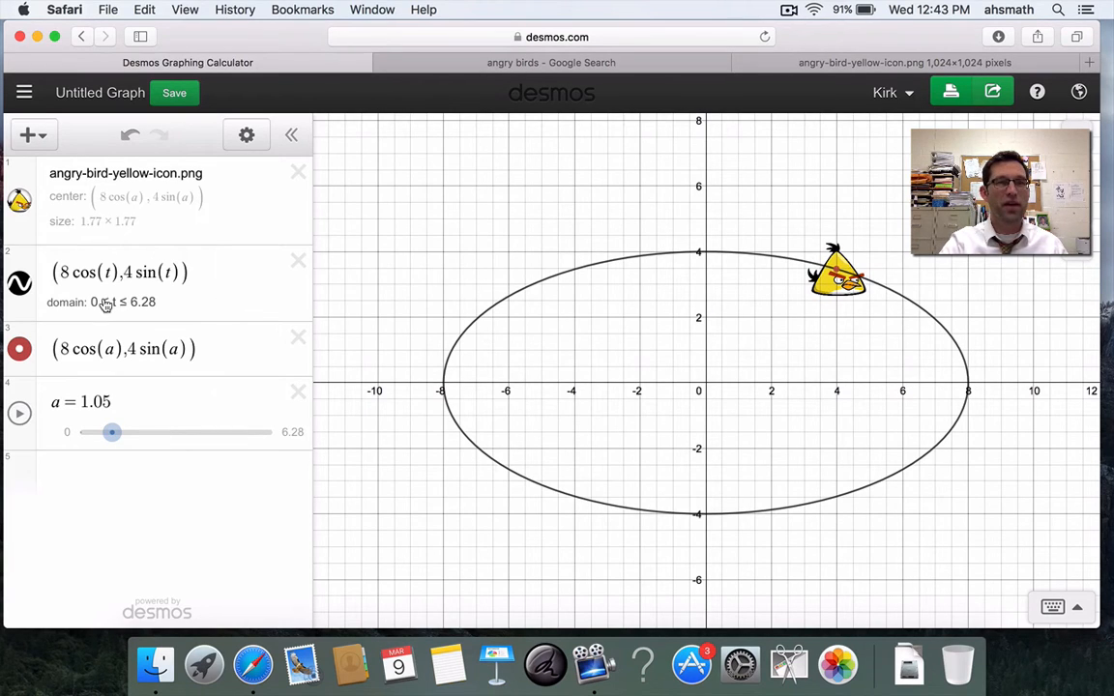
- Delete the parametric ellipse, the moving point and the a slider from the expression list
click(298, 262)
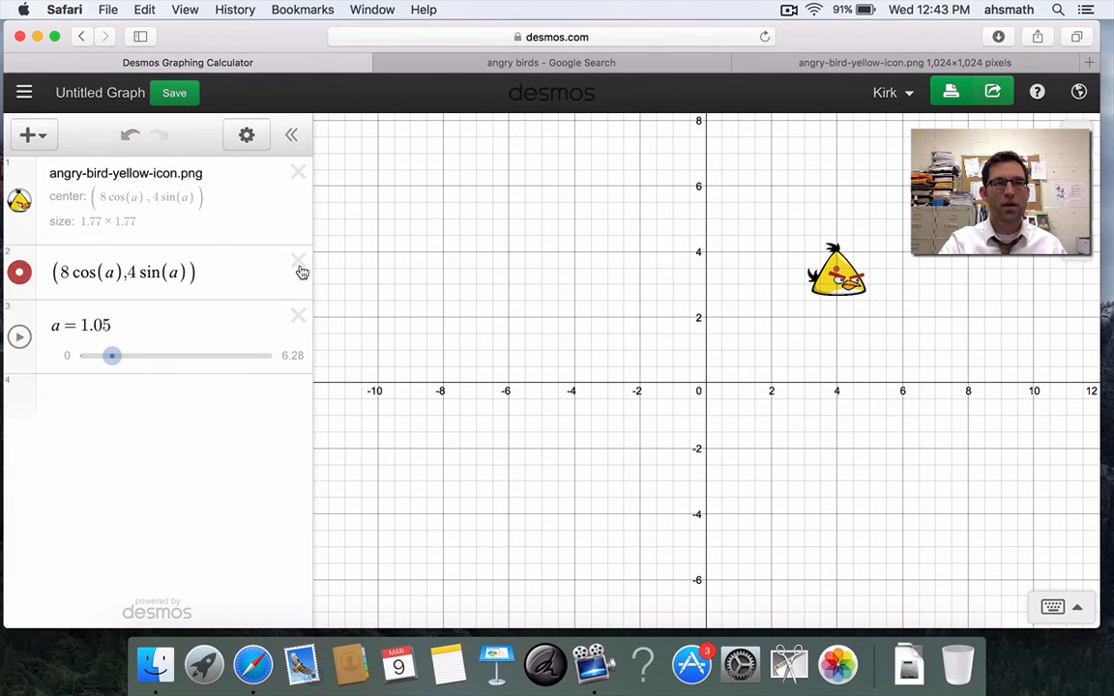
click(298, 262)
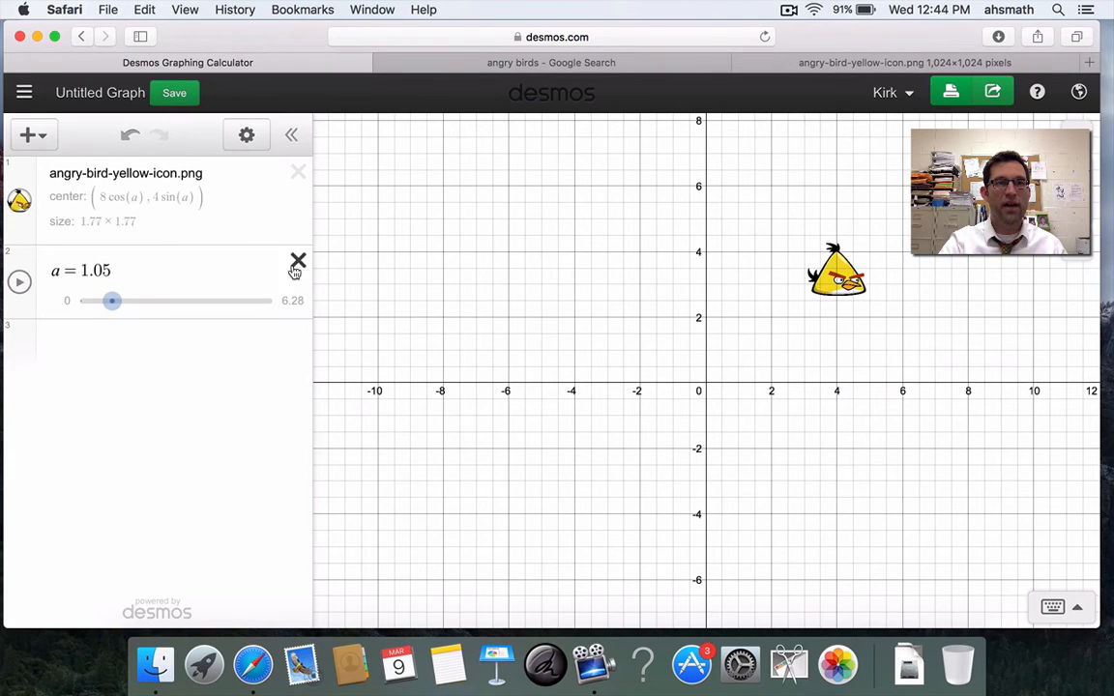
click(298, 262)
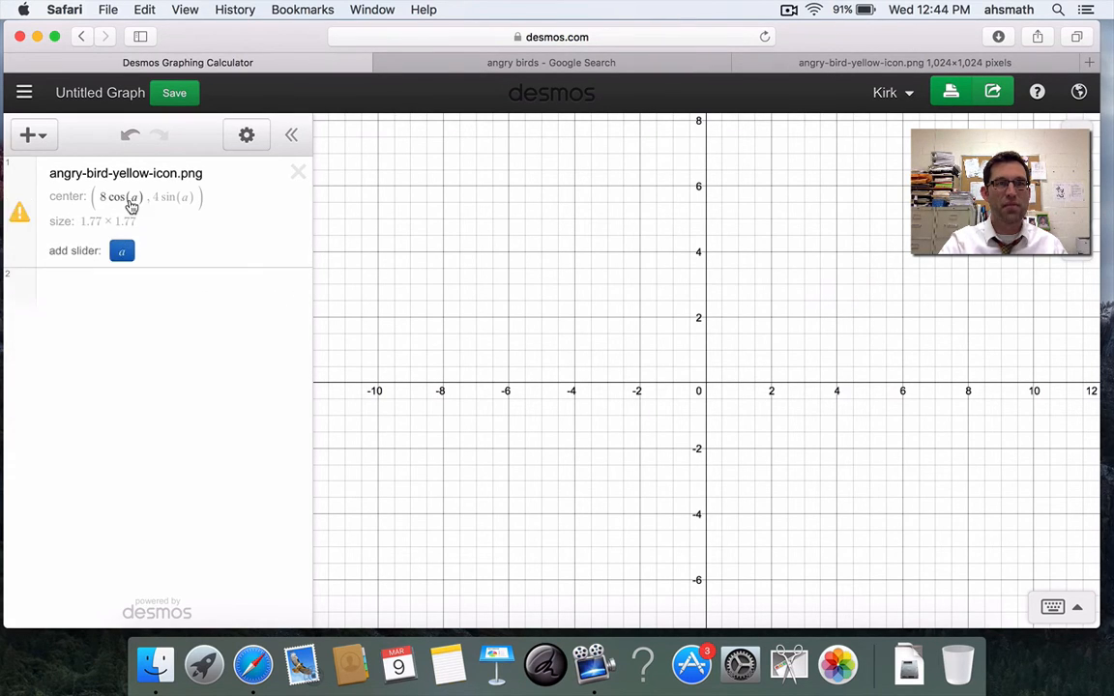
- Set the bird image's center coordinates back to (0, 0)
double_click(128, 199)
text(0)
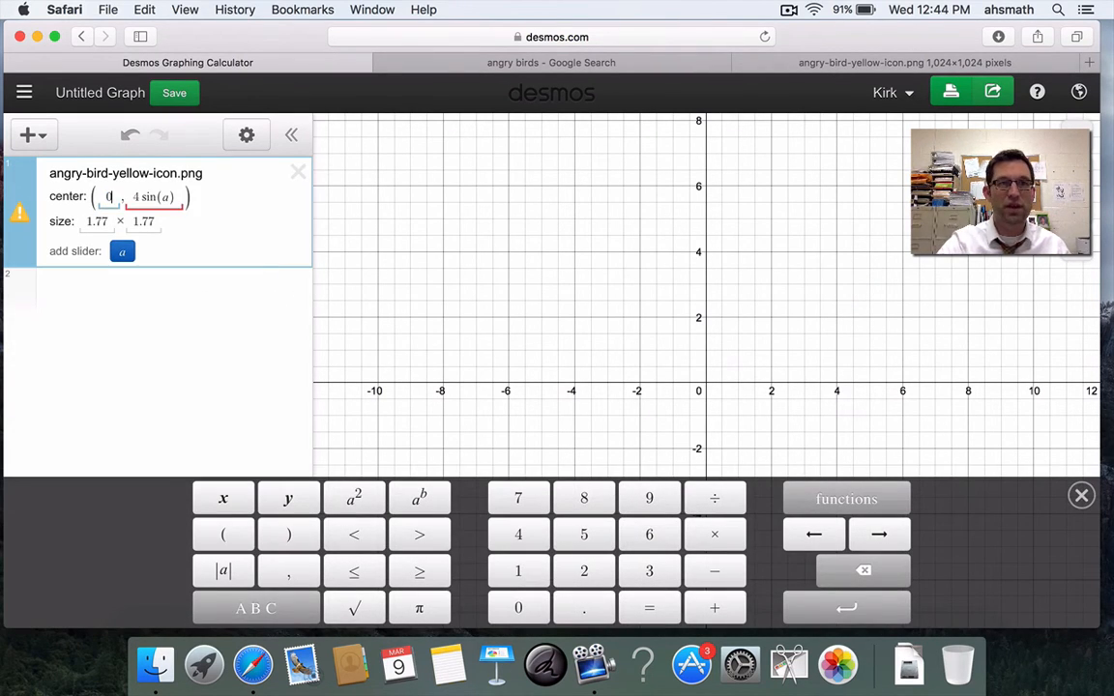
double_click(164, 206)
text(0)
- Add the parametric curve (4cos(3t),5sin(5t)) as a new expression below the bird image
click(136, 275)
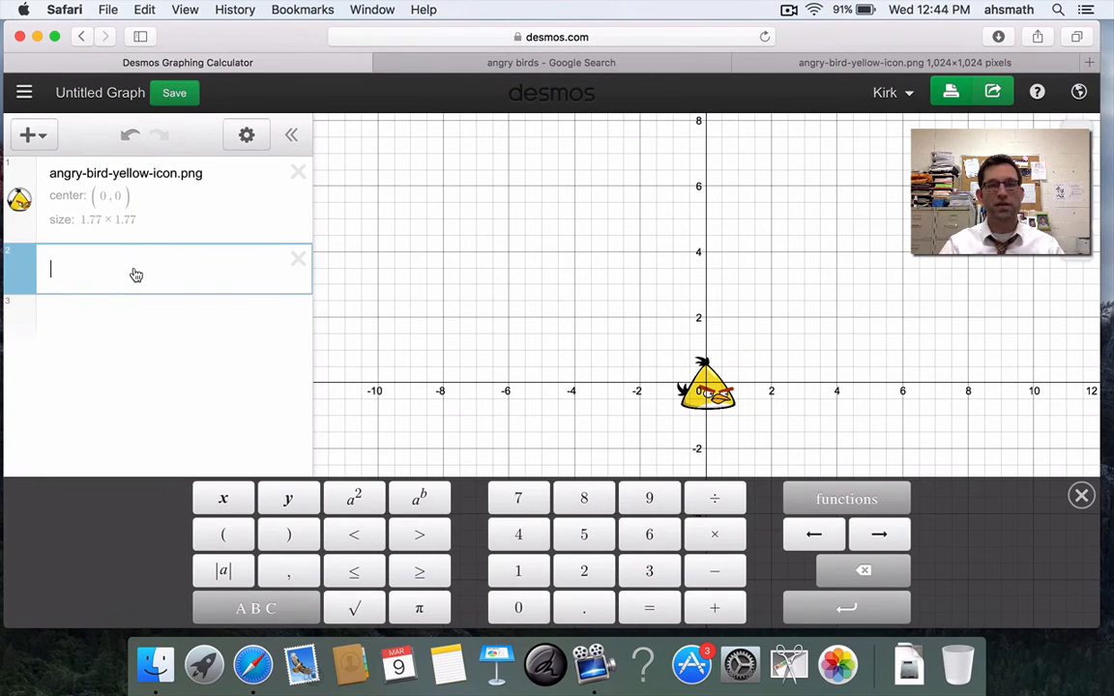
text(()
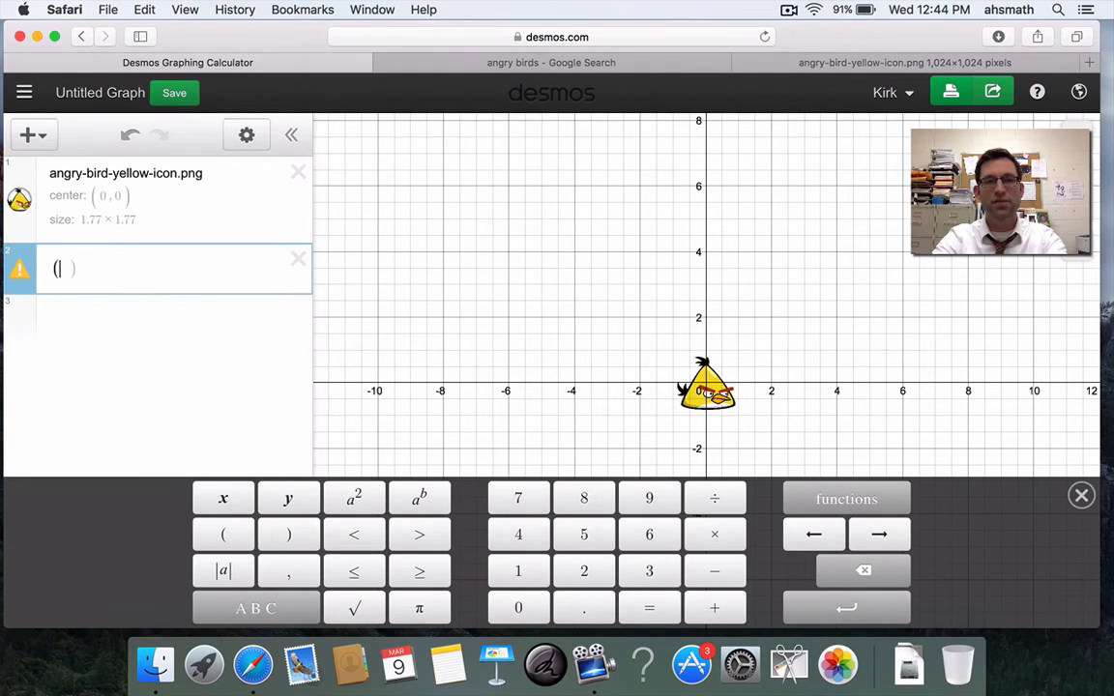
text(4 cos(3t))
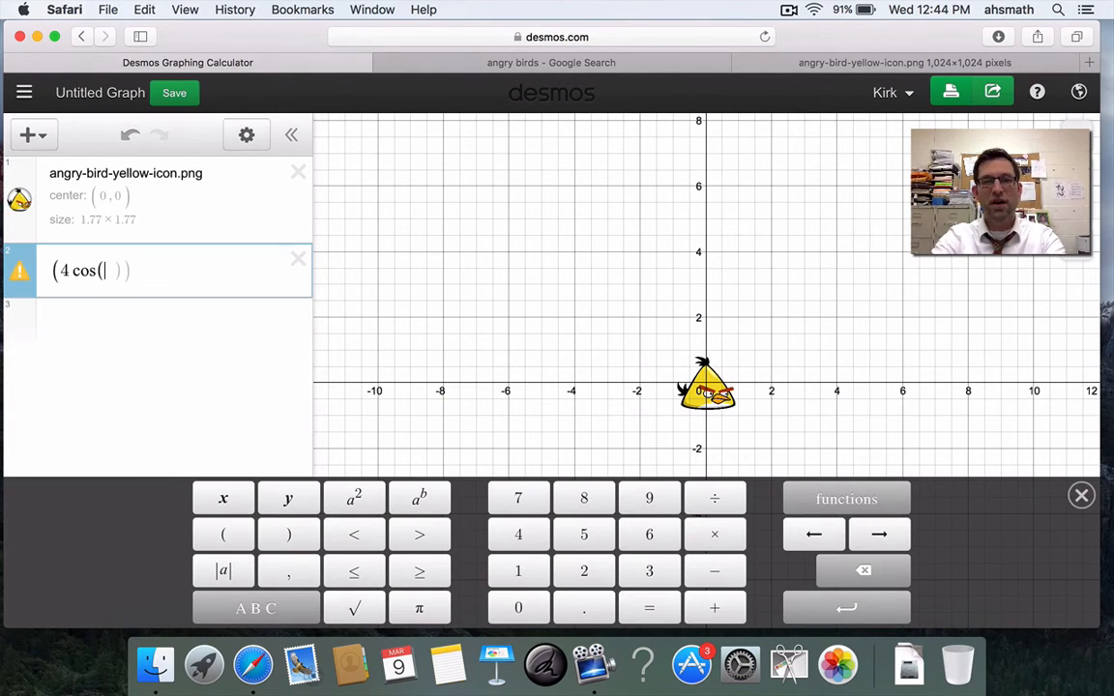
text(,)
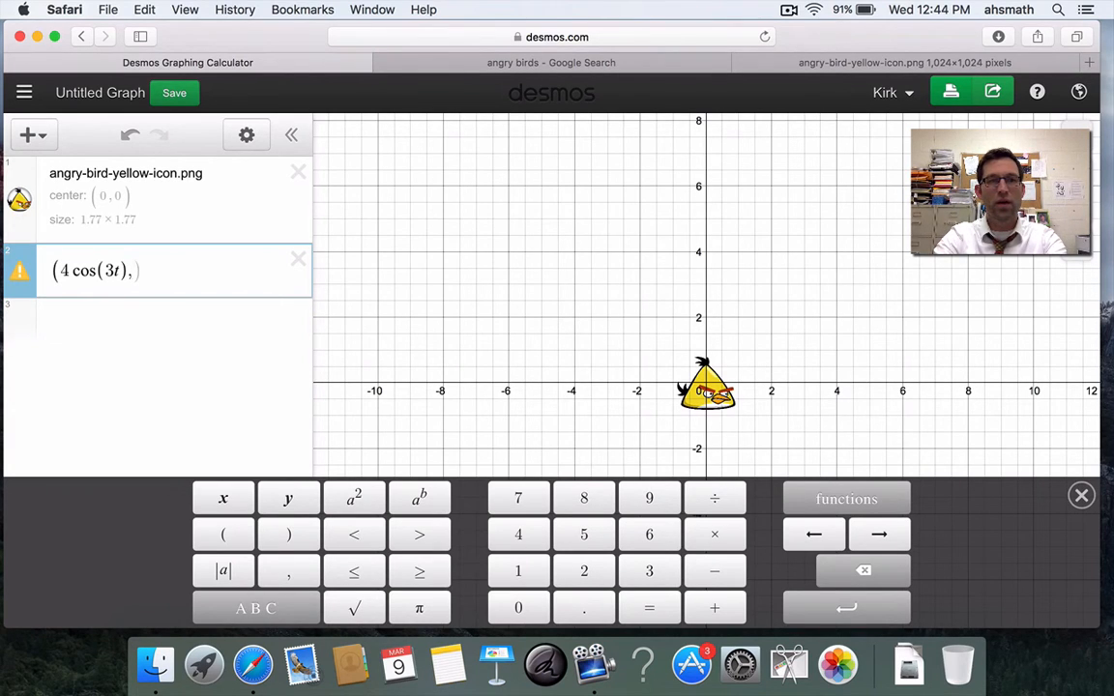
text(5 sin()
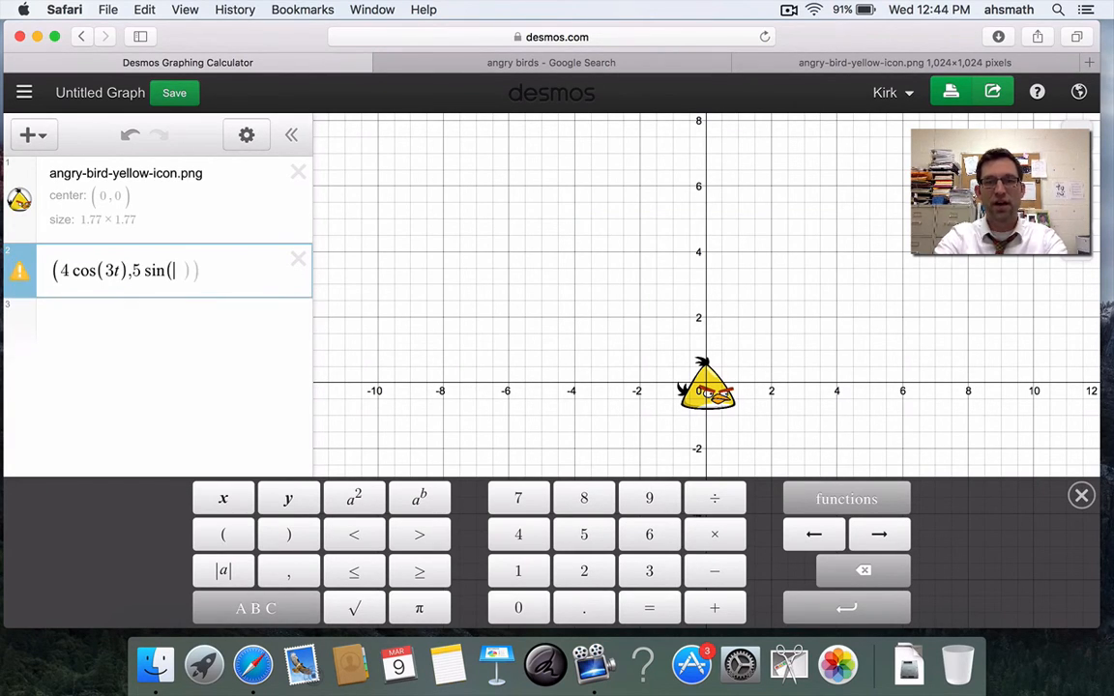
text(5t)
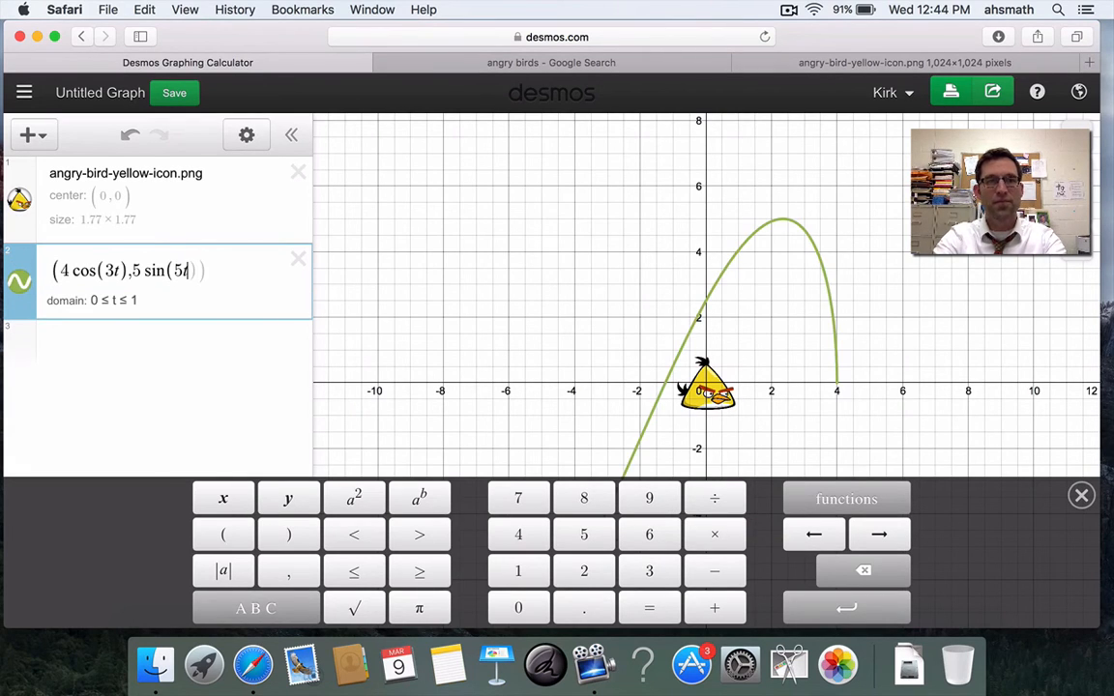
- Set the upper limit of the new curve's t domain to 6.28
click(137, 305)
text(6.)
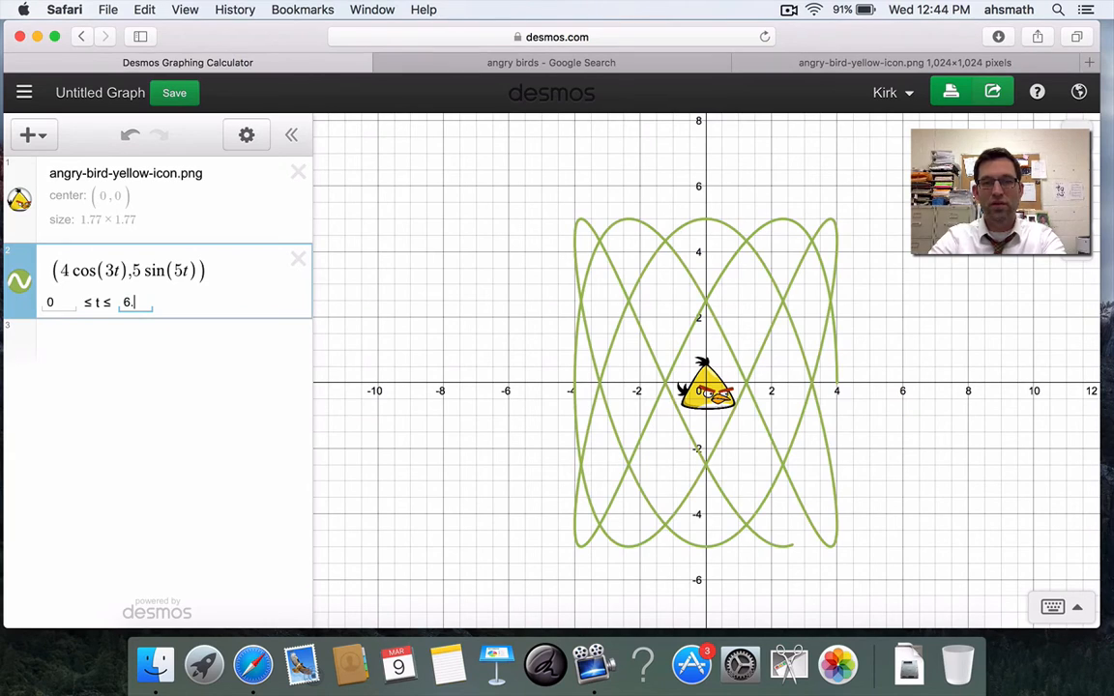
text(28)
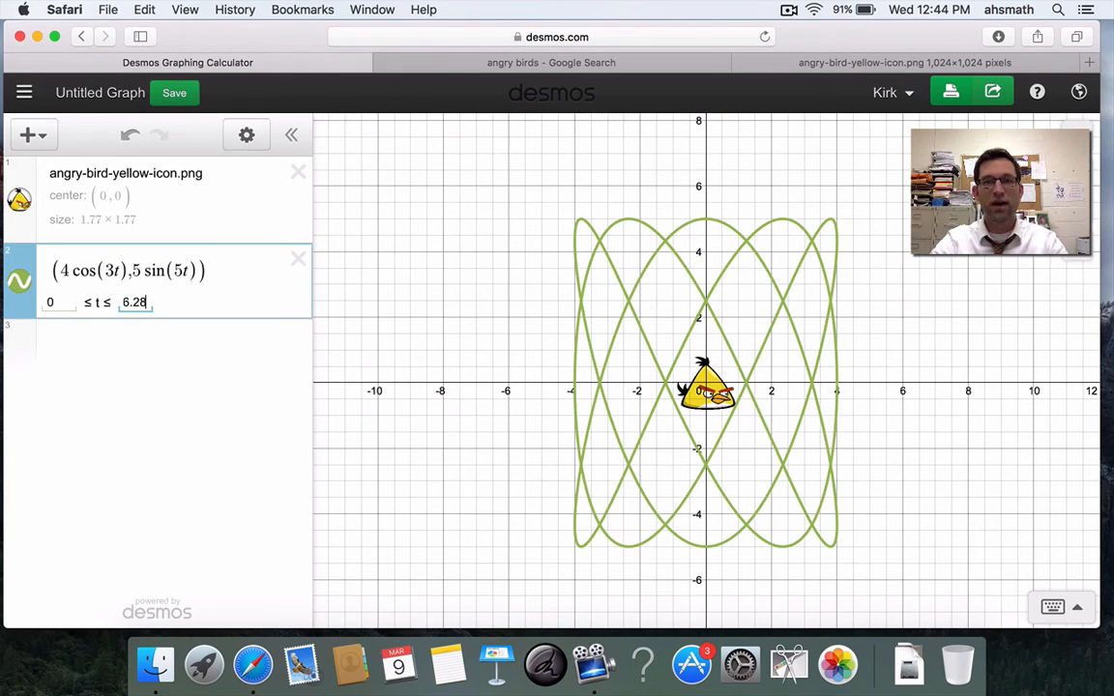
click(930, 448)
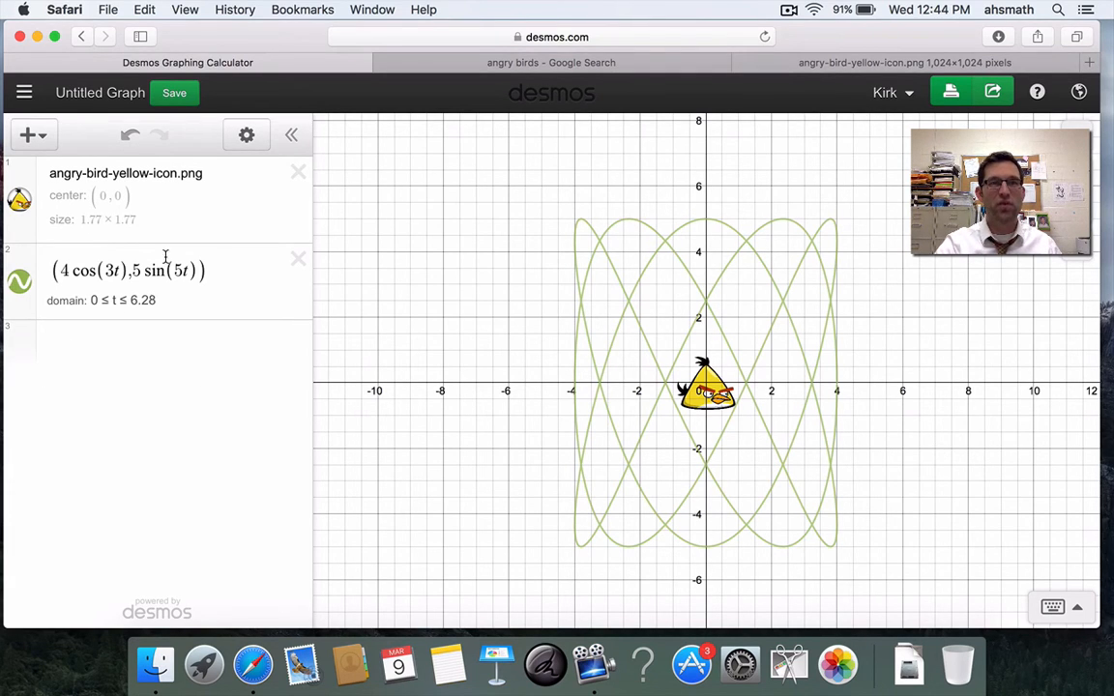
- Duplicate the parametric curve expression and replace t with a in the copy to make the point (4cos(3a),5sin(5a))
click(247, 136)
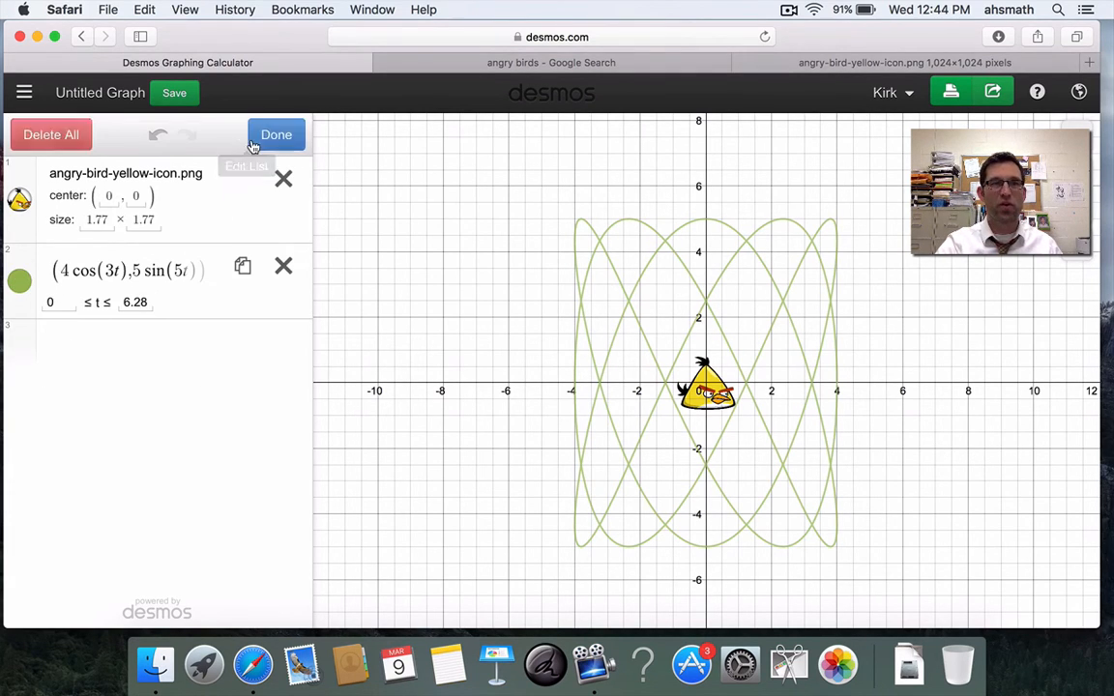
click(242, 267)
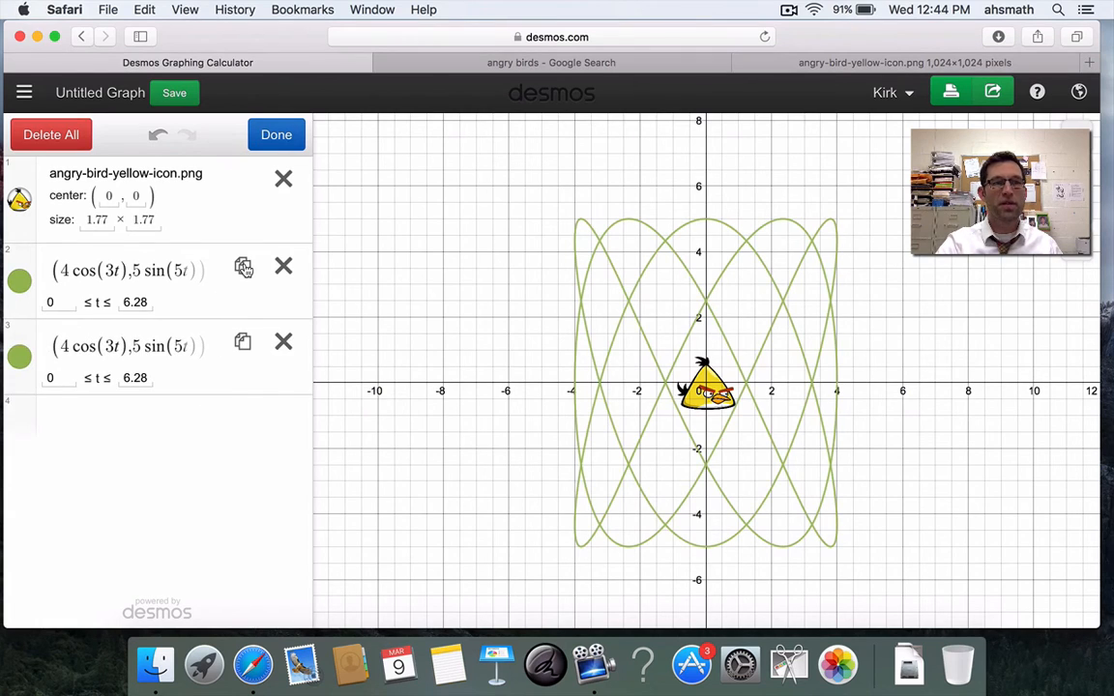
click(118, 350)
key(BackSpace)
text(a)
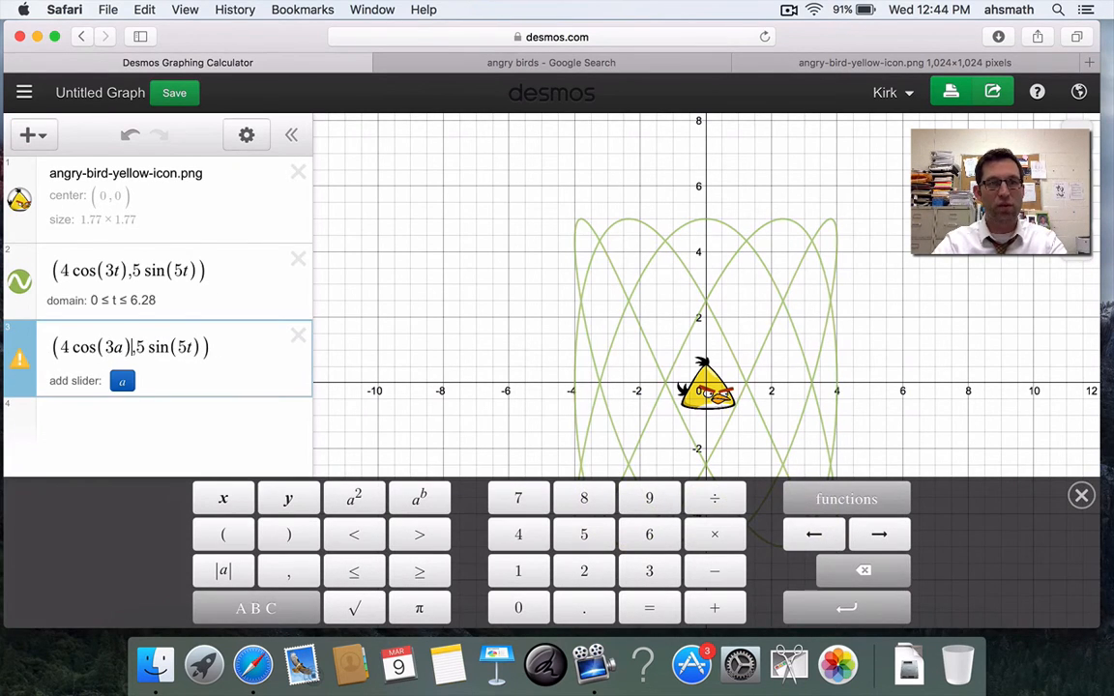
key(BackSpace)
text(a)
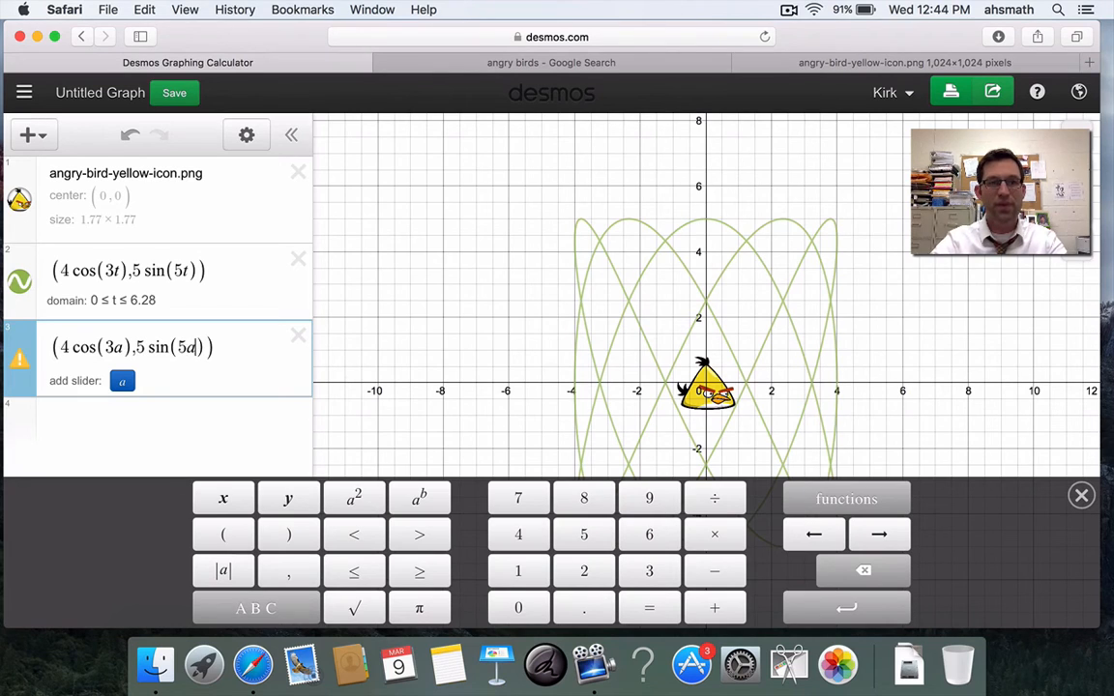
click(330, 280)
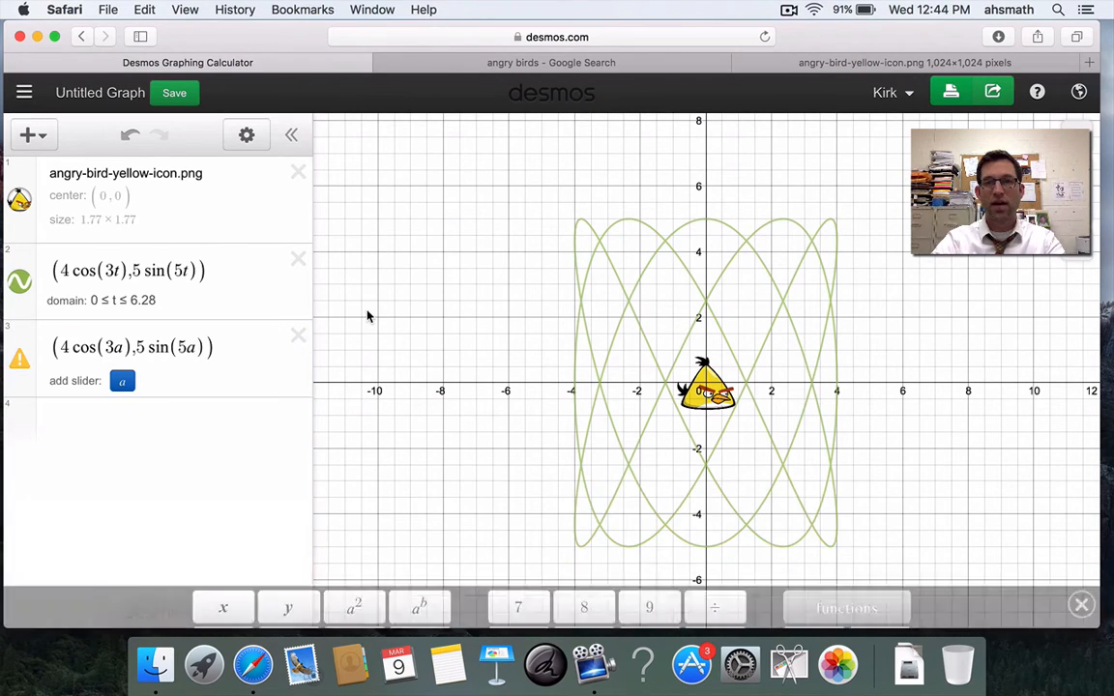
- Create a slider for a and limit its range to 0 through 6.28
click(123, 382)
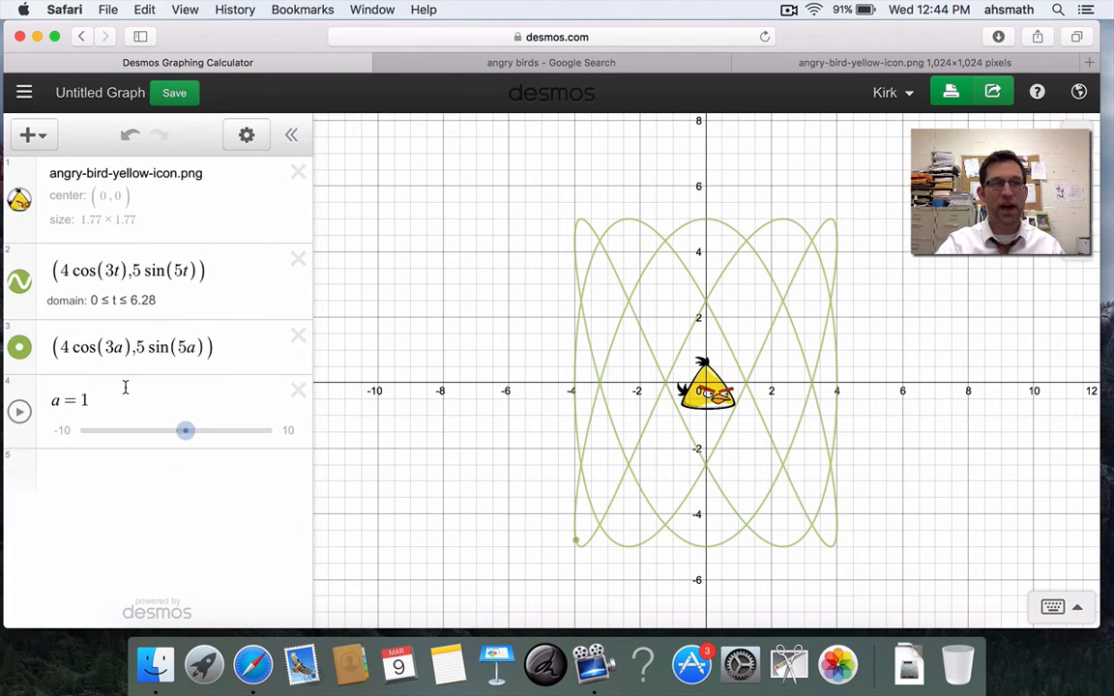
click(66, 430)
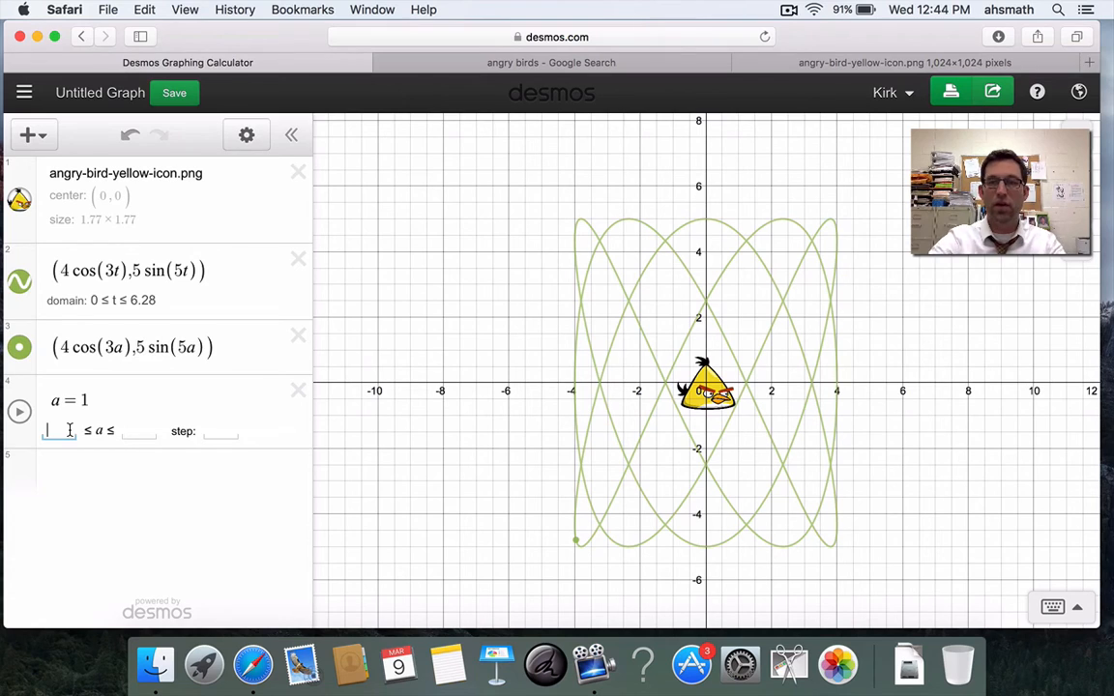
click(142, 431)
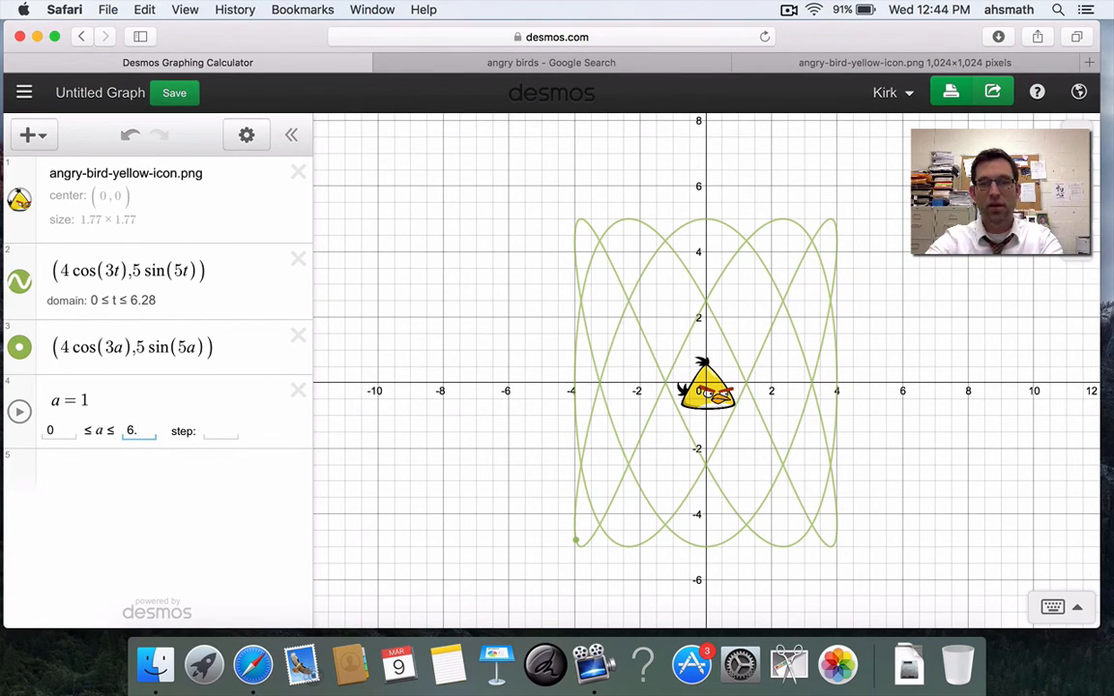
click(359, 467)
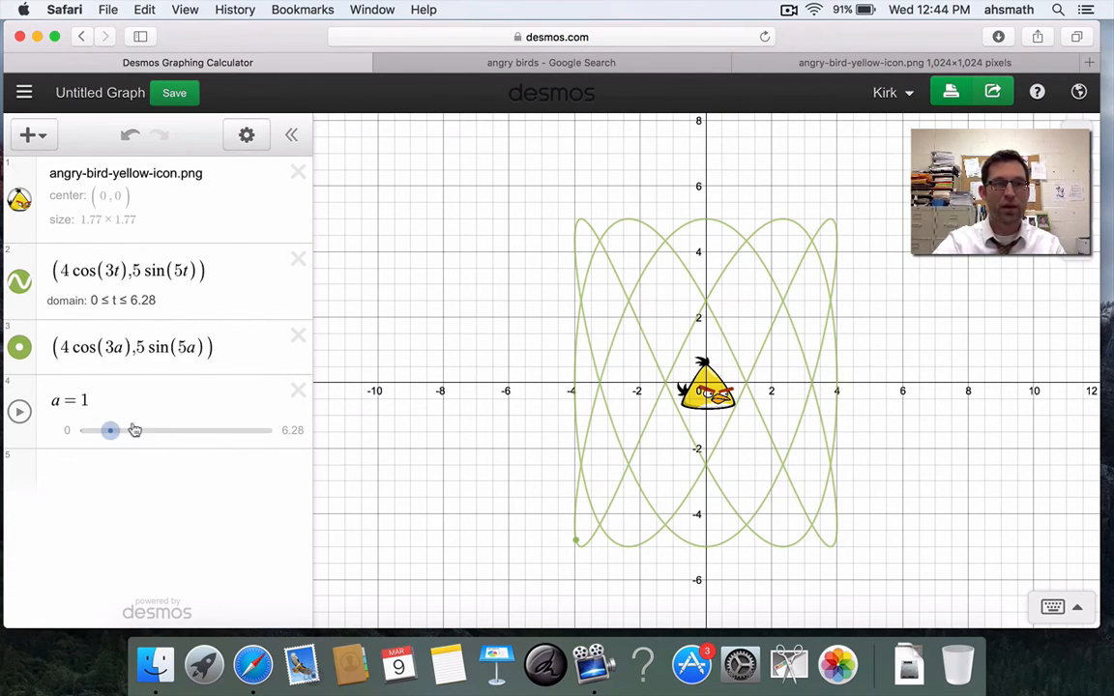
- Set slider a to its minimum and briefly play it to watch the point travel along the curve
drag(108, 431, 66, 436)
click(18, 413)
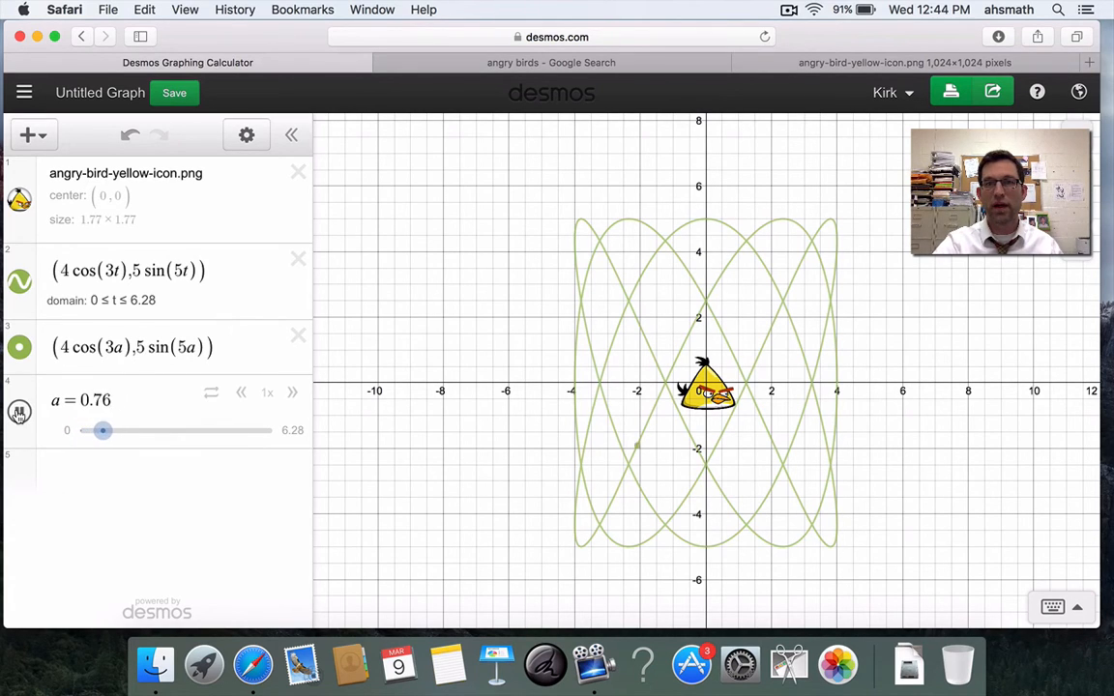
click(19, 410)
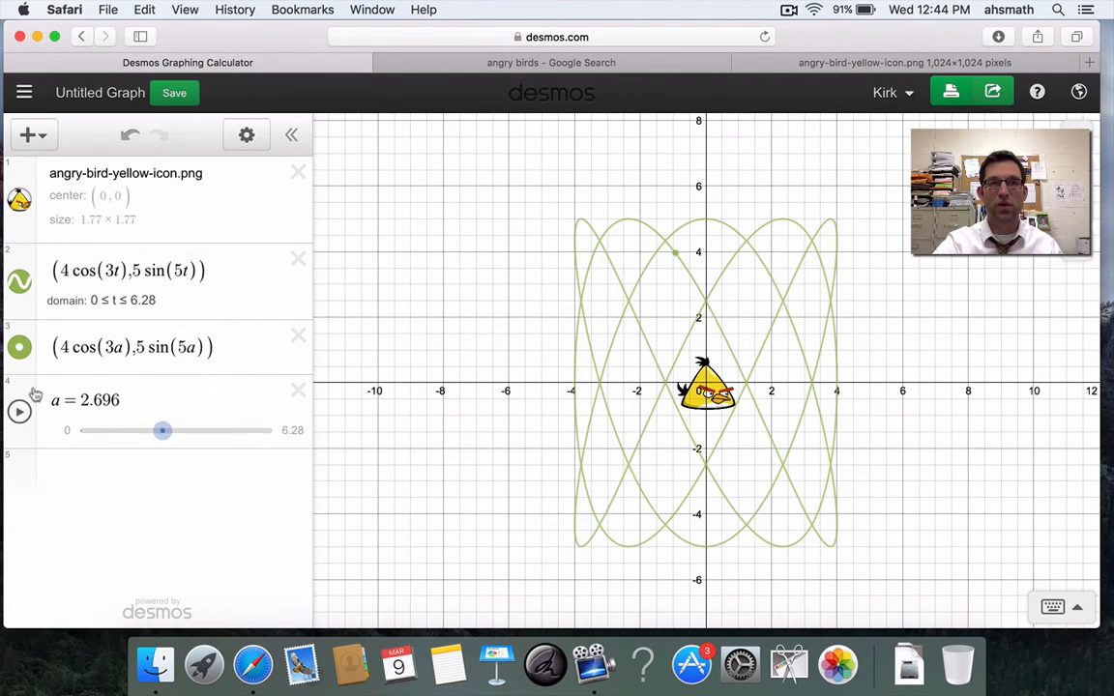
- Change the color of the moving point (4cos(3a),5sin(5a)) to red
click(249, 138)
click(19, 348)
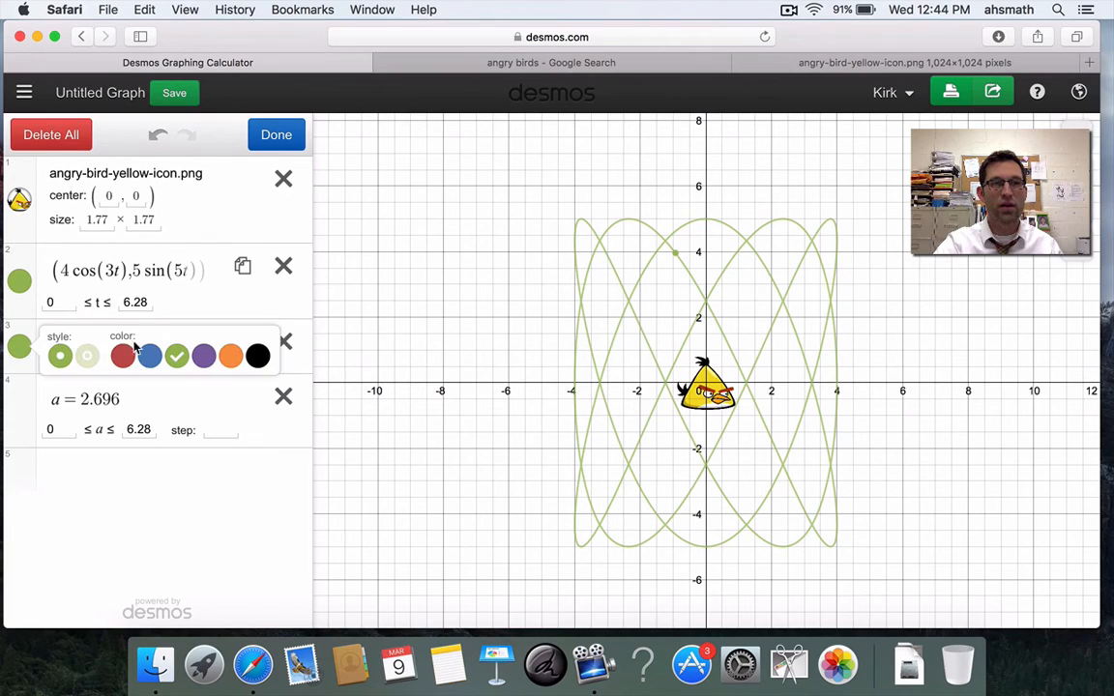
click(123, 356)
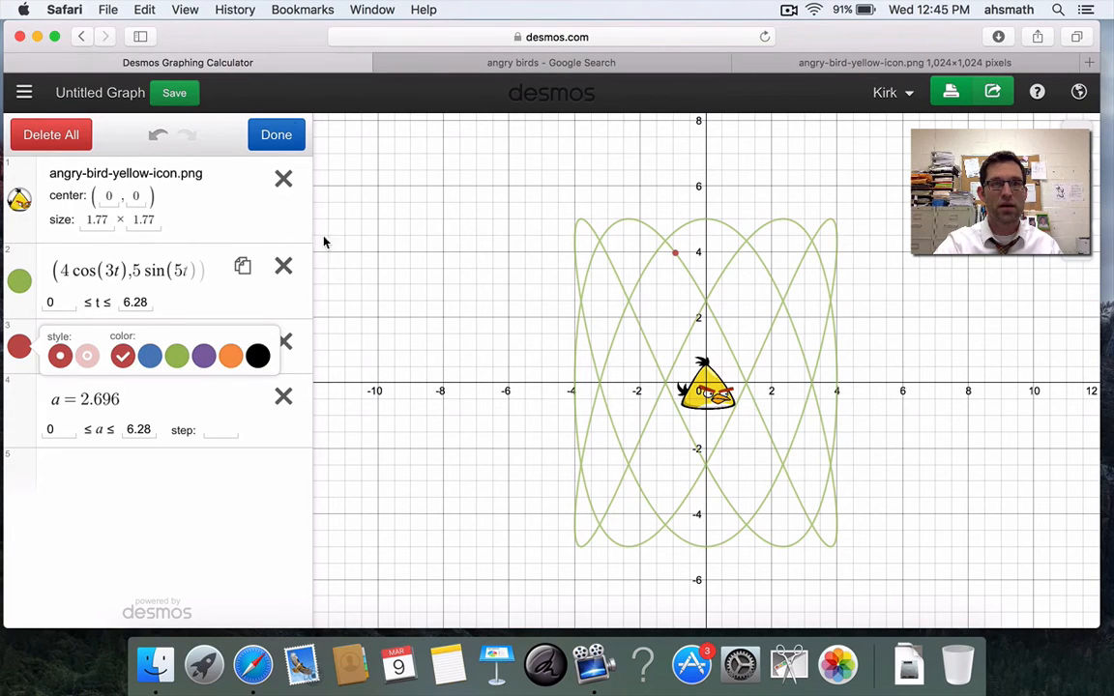
click(275, 134)
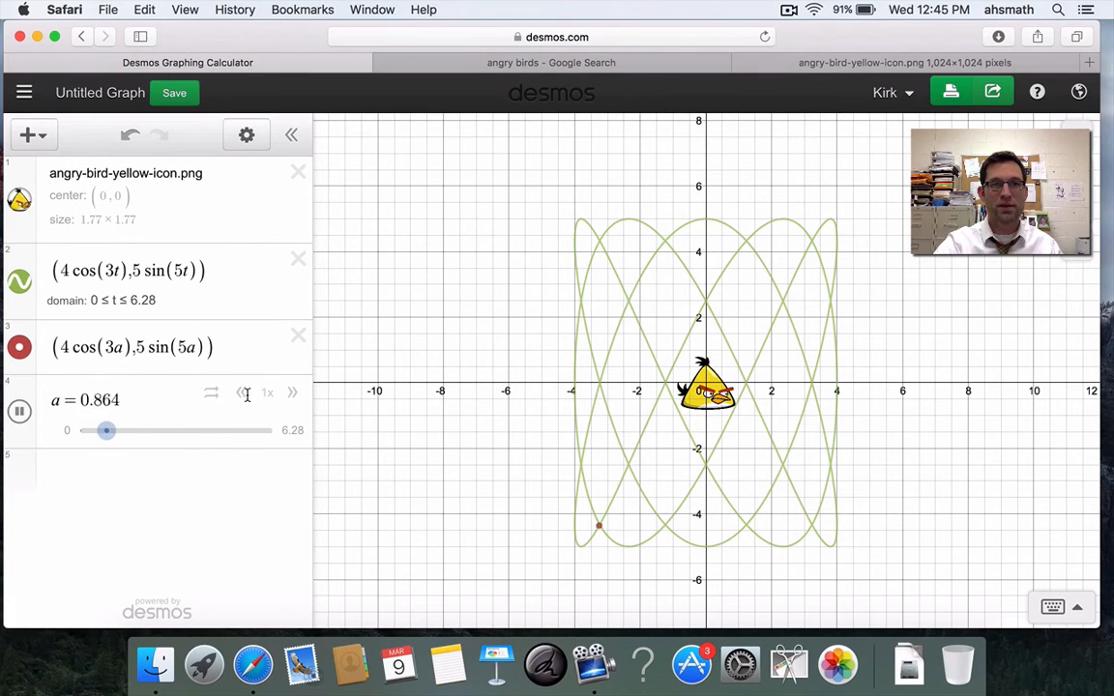
- Slow the a slider's animation to 0.2x, stop it, and return a to 0
click(242, 395)
click(242, 394)
click(242, 395)
click(242, 395)
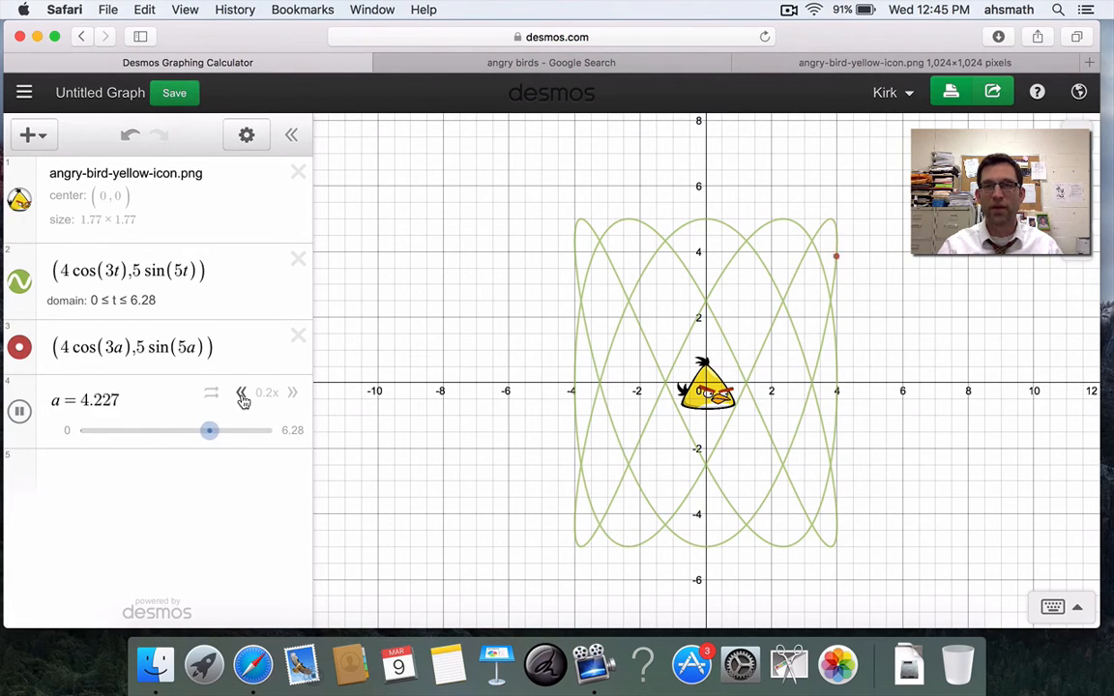
click(19, 413)
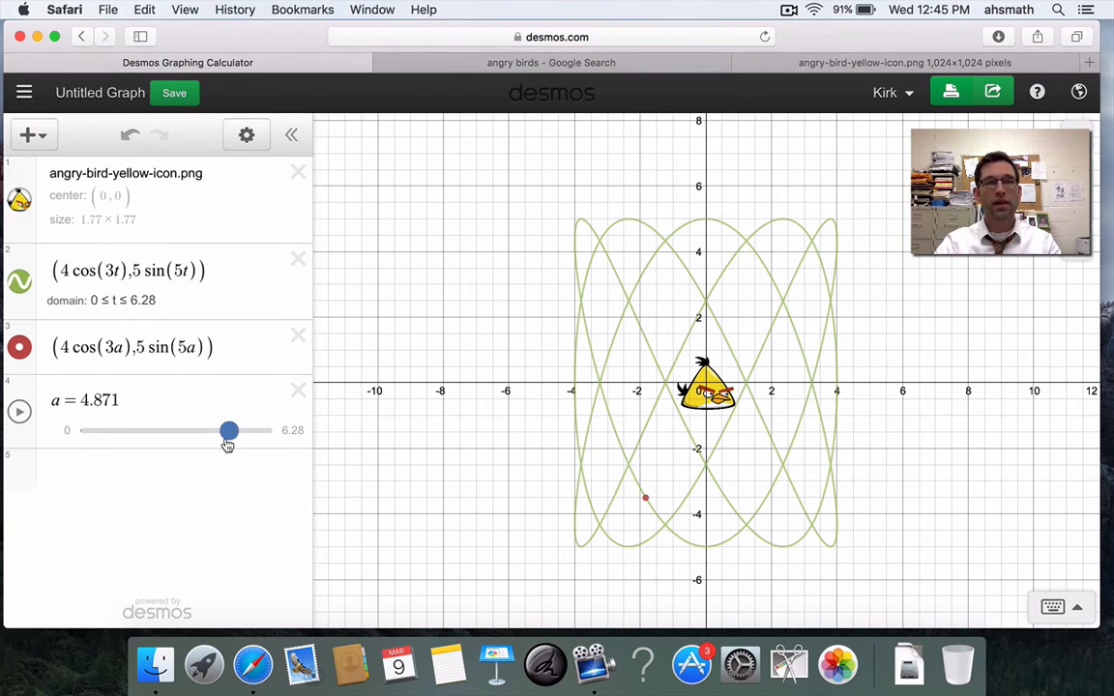
drag(231, 432, 77, 433)
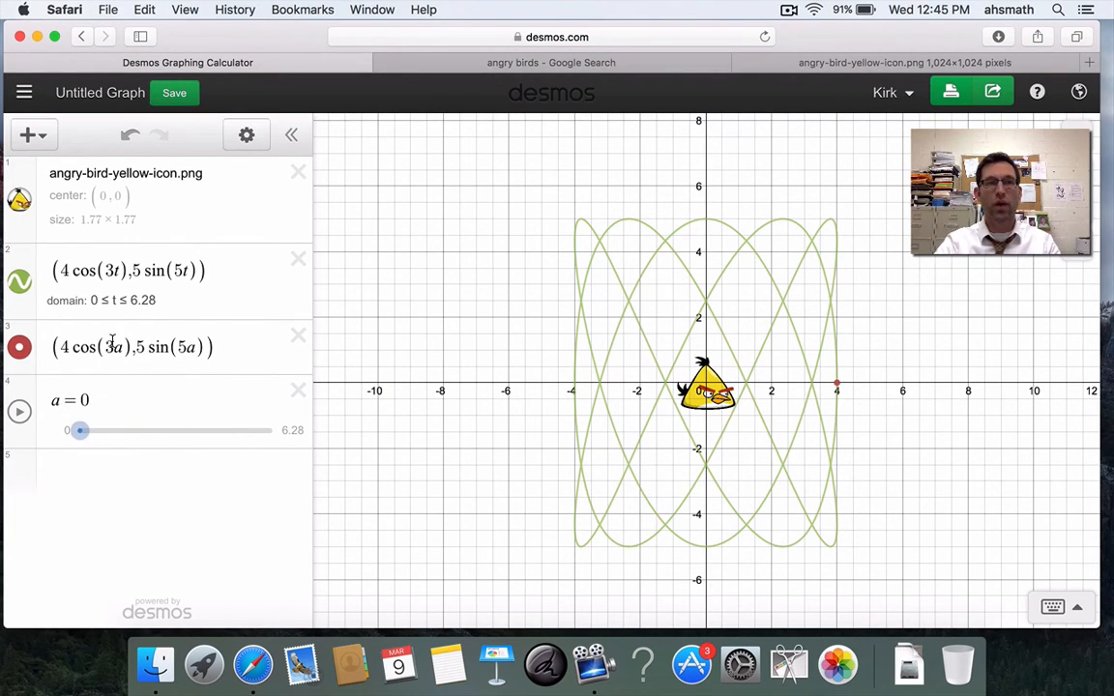
- Copy 4cos(3a) from the red point's expression into the bird image's center x-coordinate
drag(64, 346, 123, 348)
key(super+c)
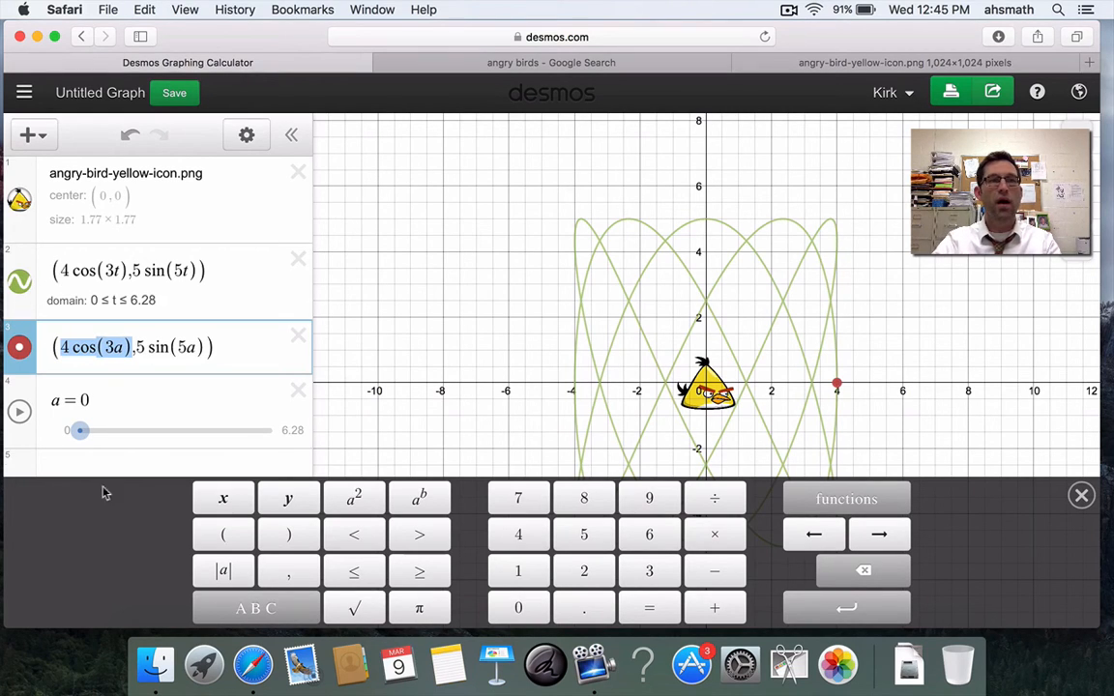
click(106, 196)
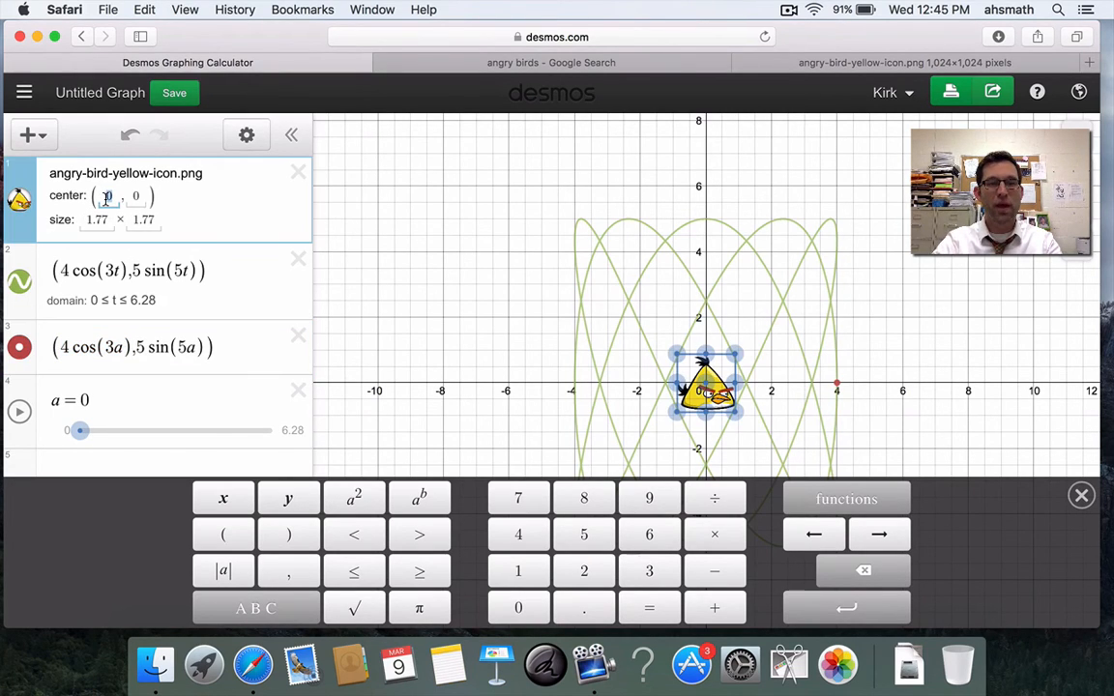
key(super+v)
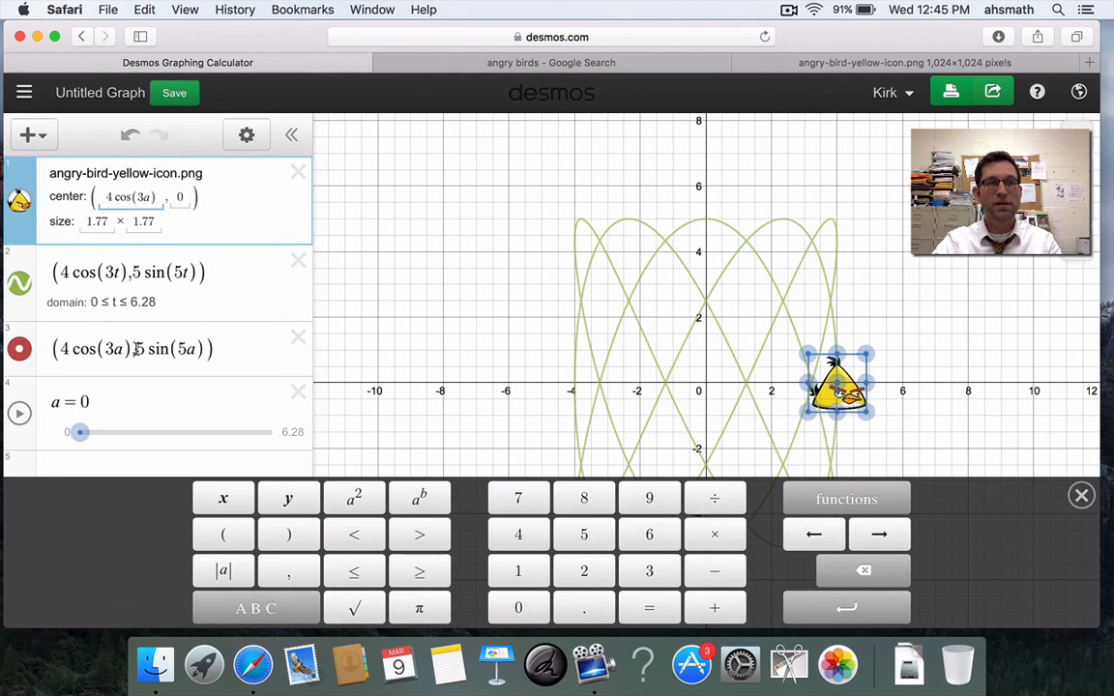
- Copy 5sin(5a) into the bird image's center y-coordinate and play the a slider to animate the bird along the curve
drag(138, 350, 182, 346)
key(super+c)
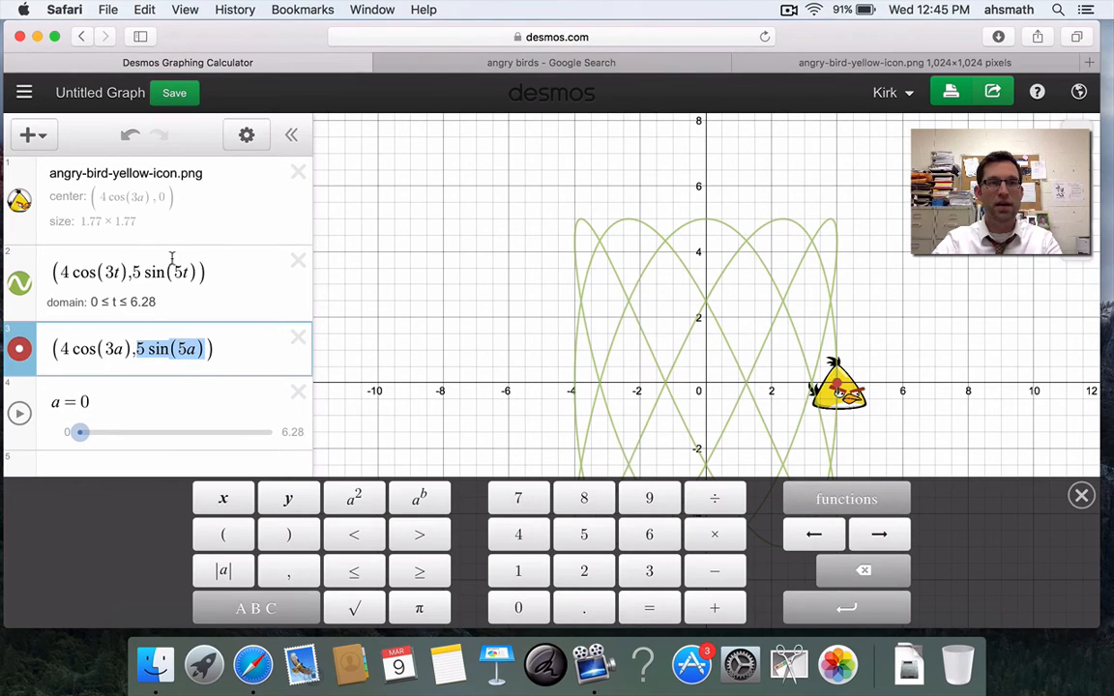
click(162, 200)
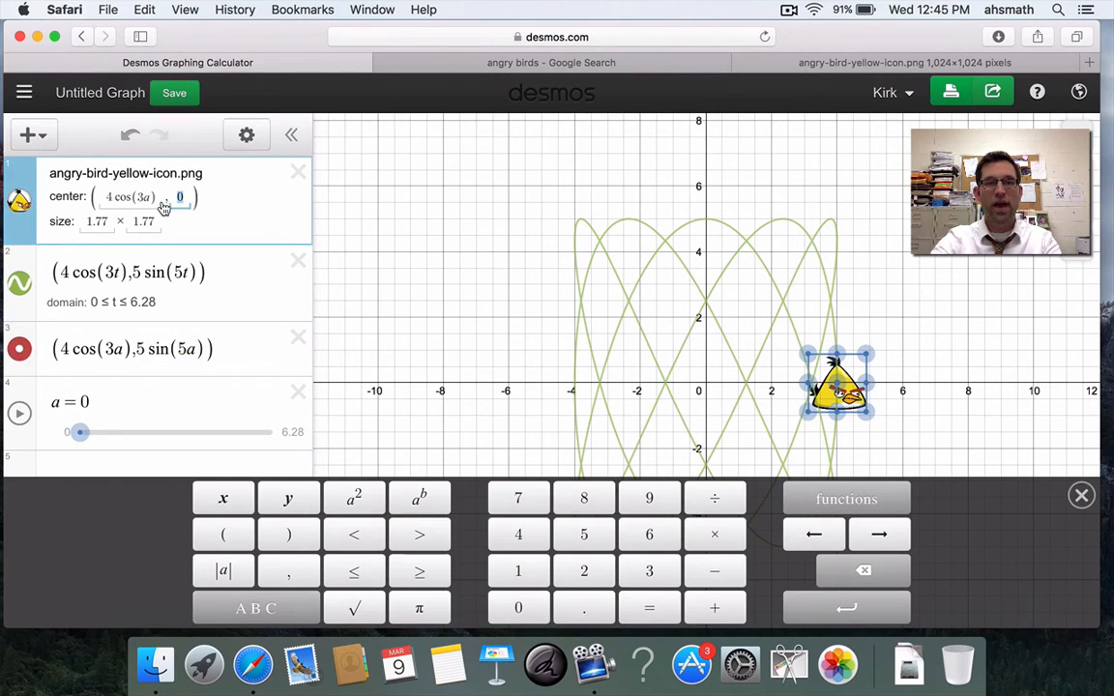
key(super+v)
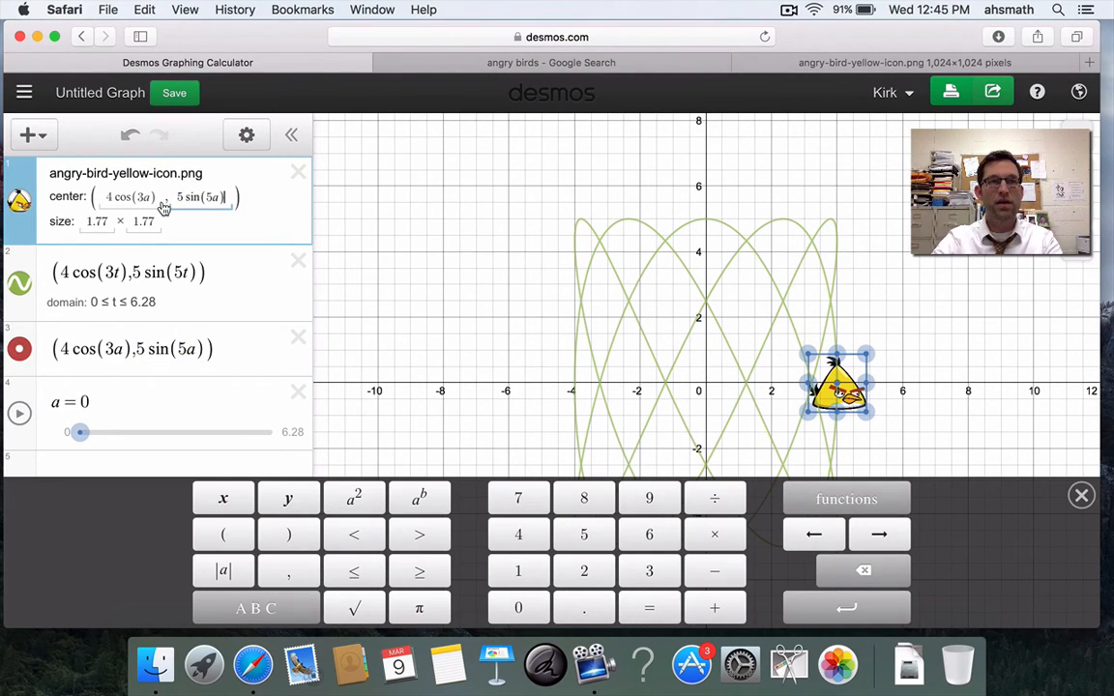
click(420, 255)
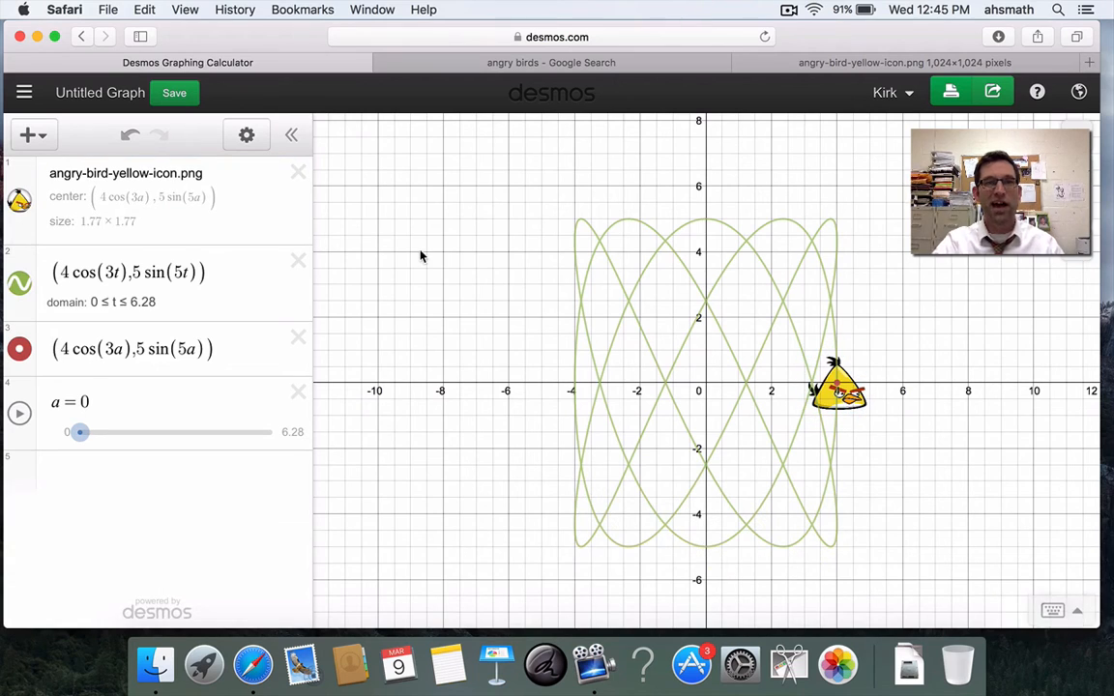
click(19, 415)
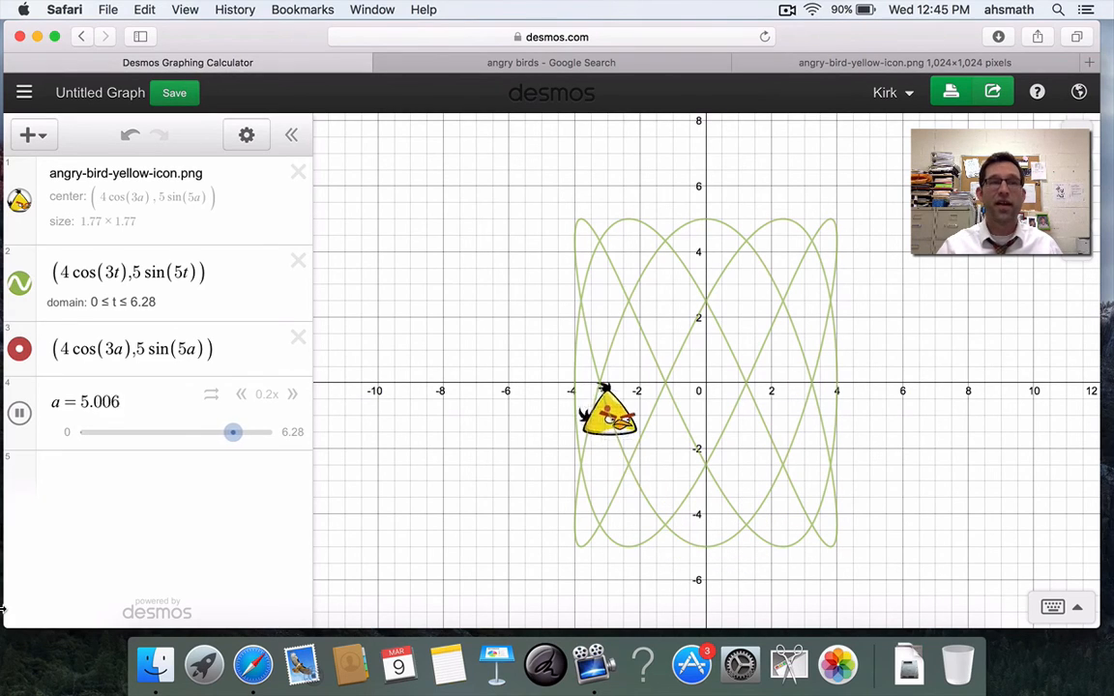
click(19, 414)
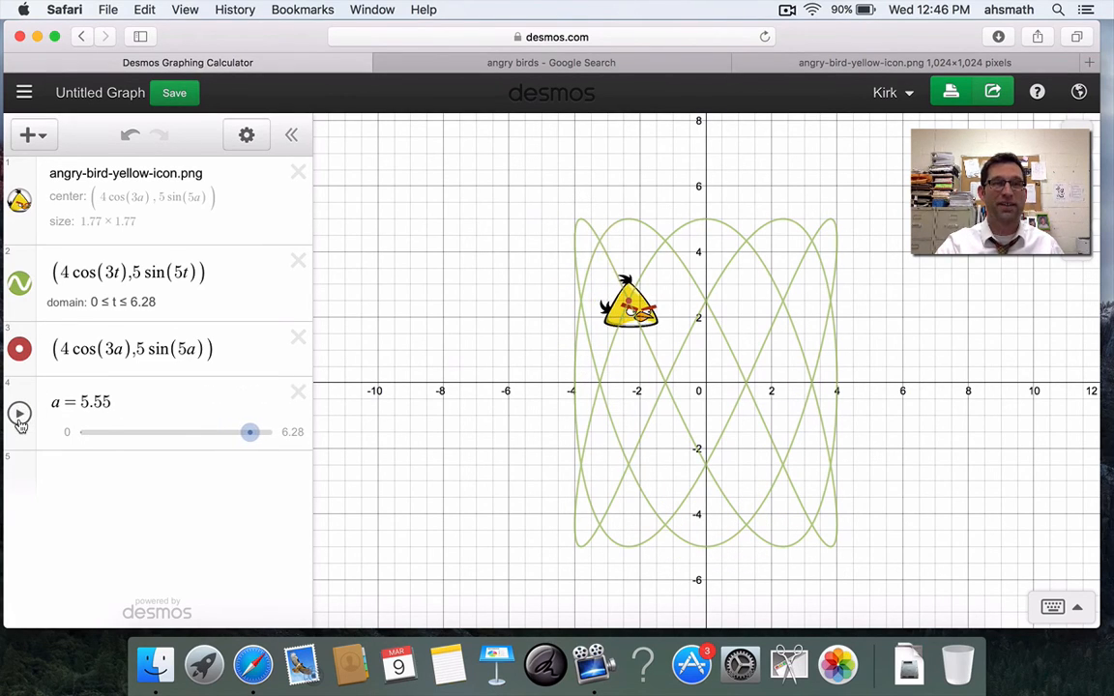
- Set the bird image's size to 2a wide by 2/a high
double_click(90, 220)
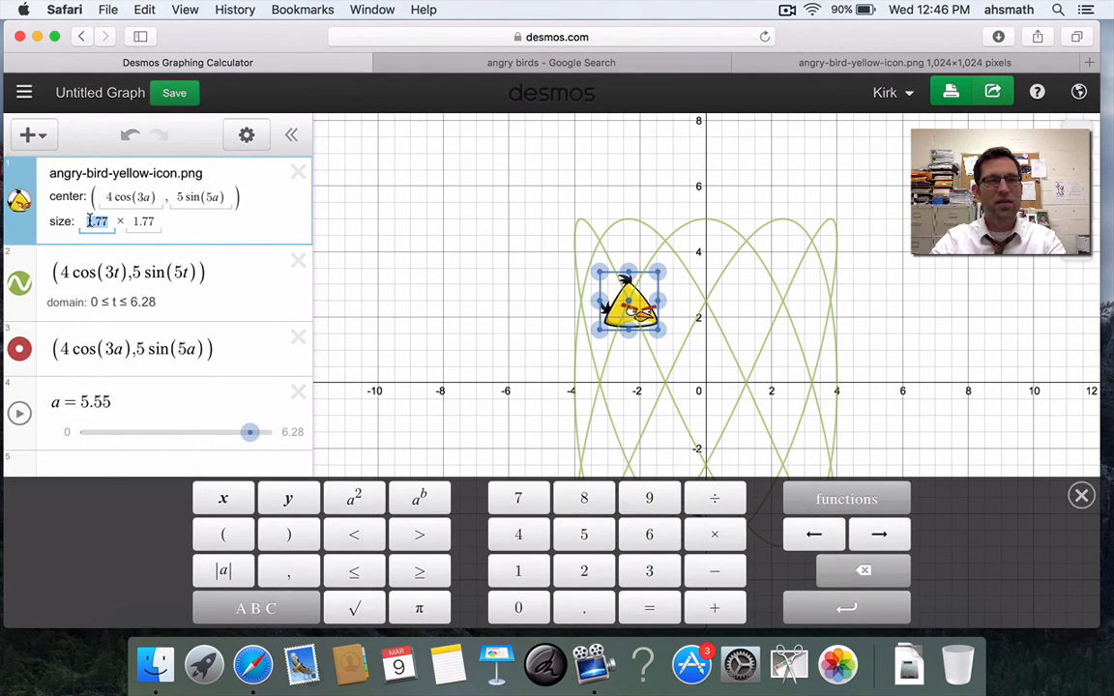
text(2)
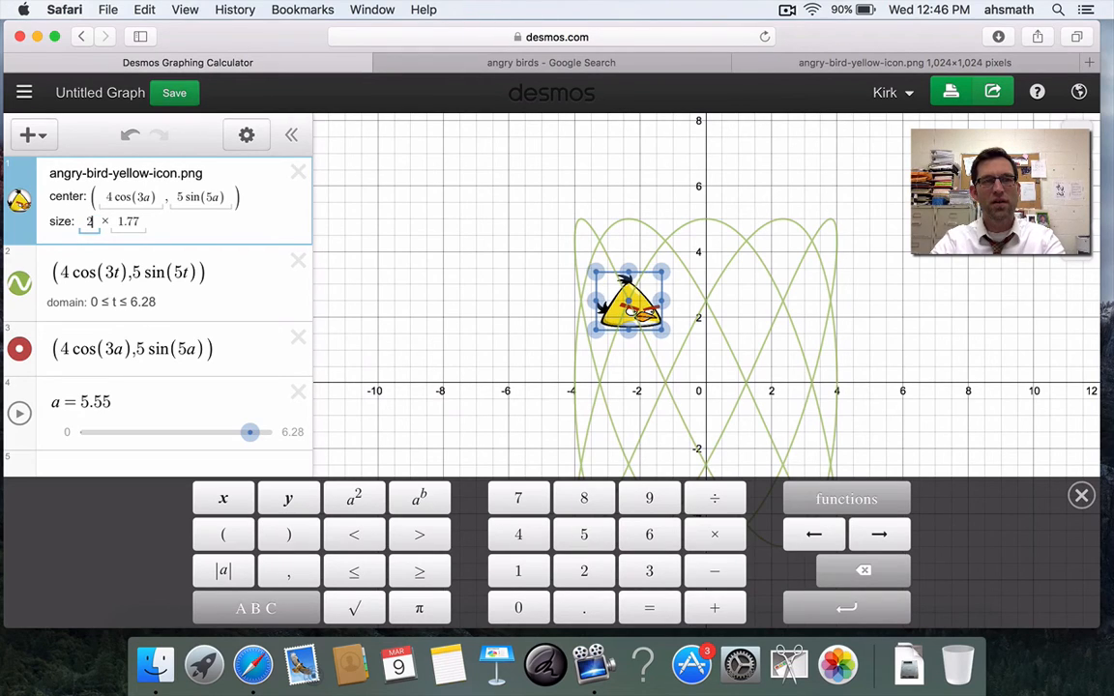
text(a)
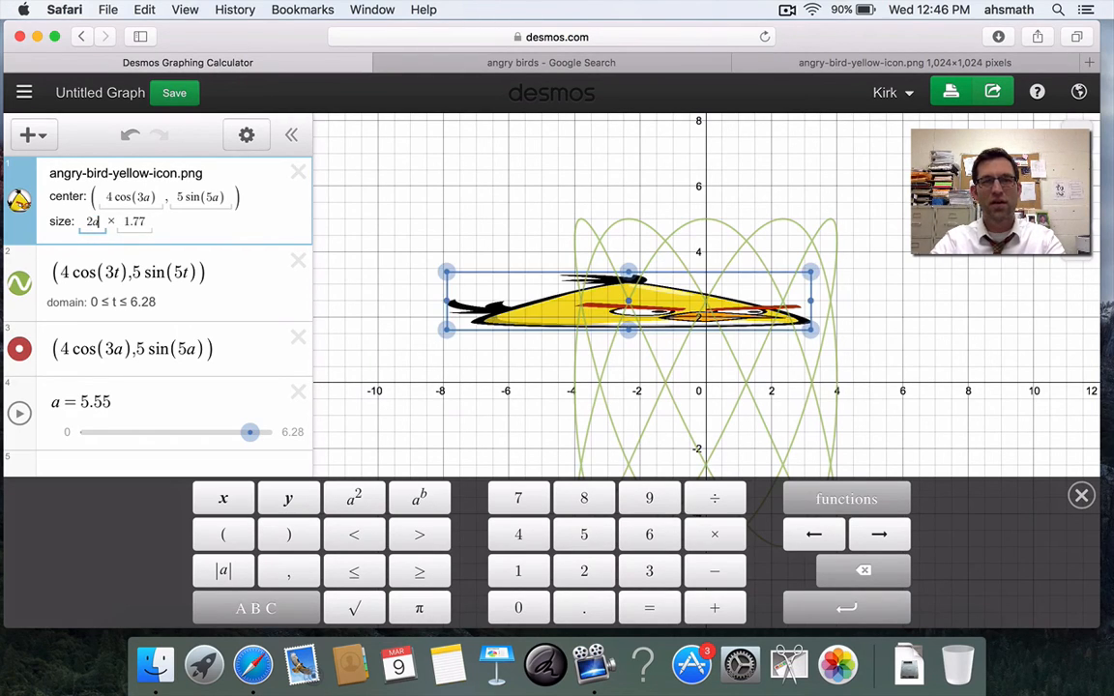
double_click(141, 223)
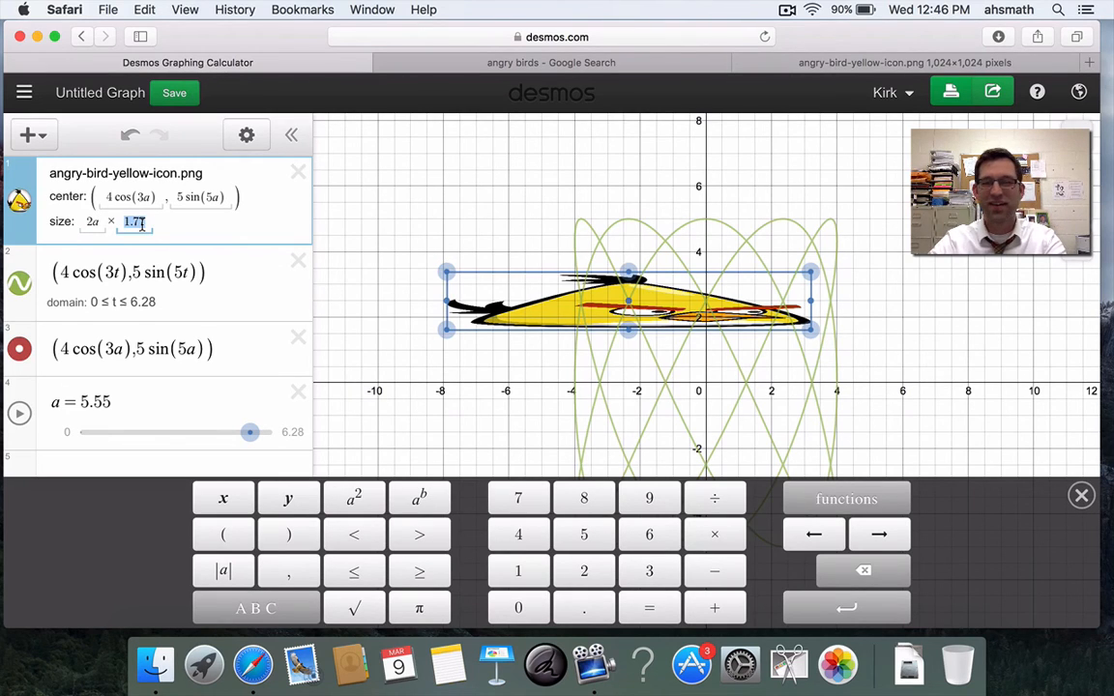
text(2/a)
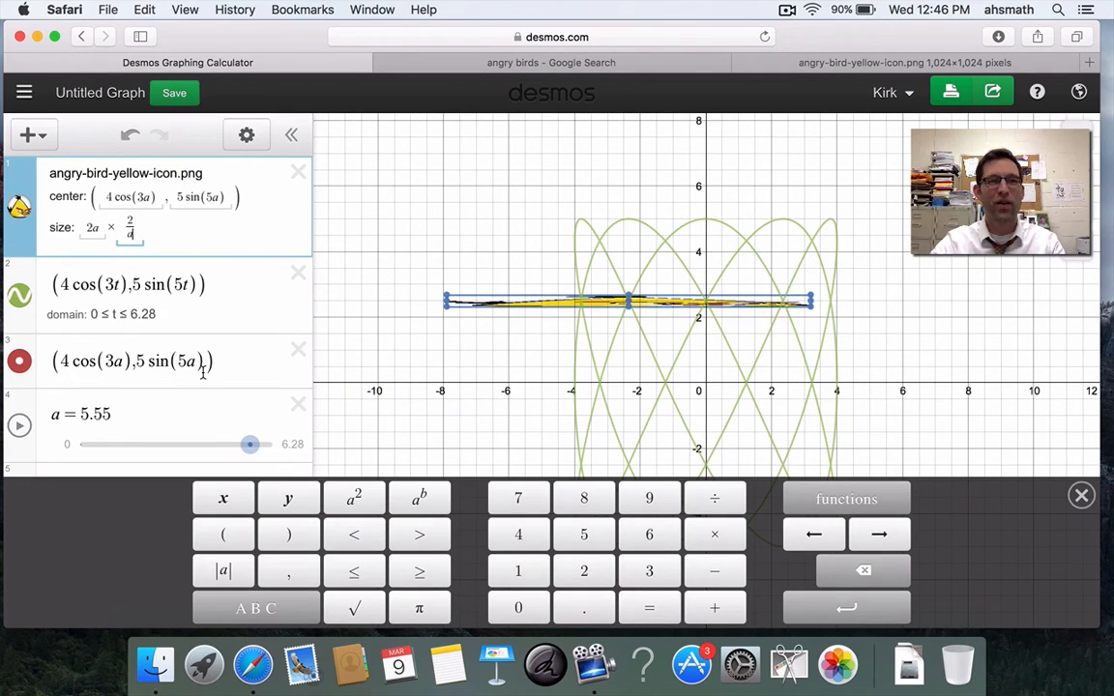
click(367, 329)
- Reset a to 0 and play the slider to watch the bird change size as it moves, then stop it
drag(253, 456, 77, 454)
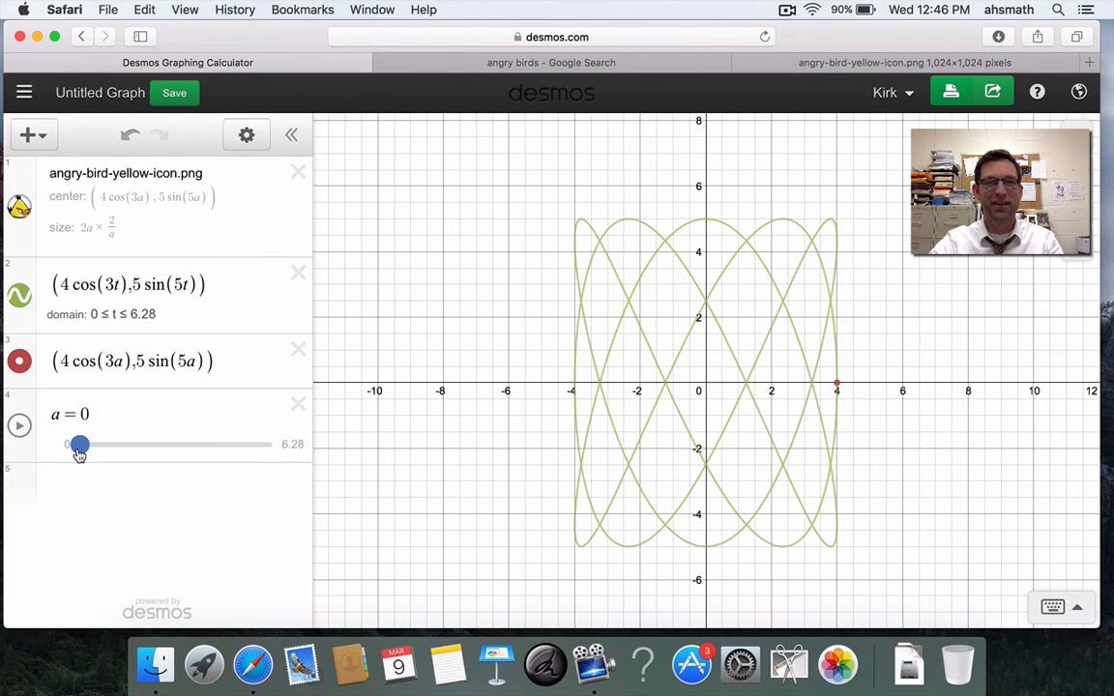
click(20, 427)
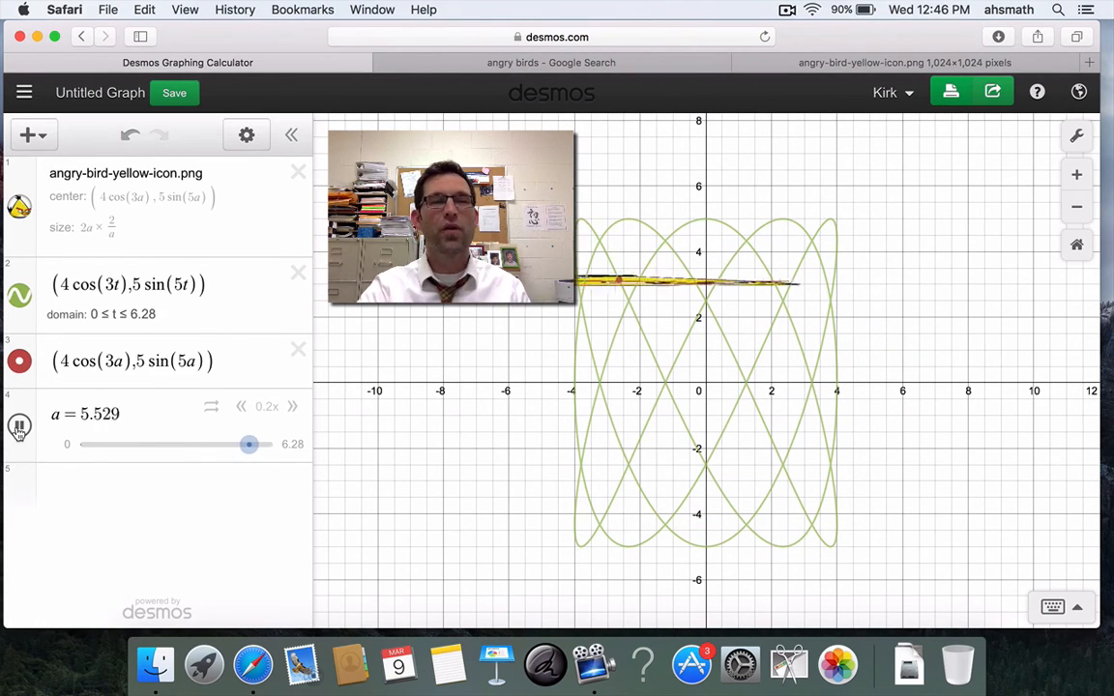
click(18, 429)
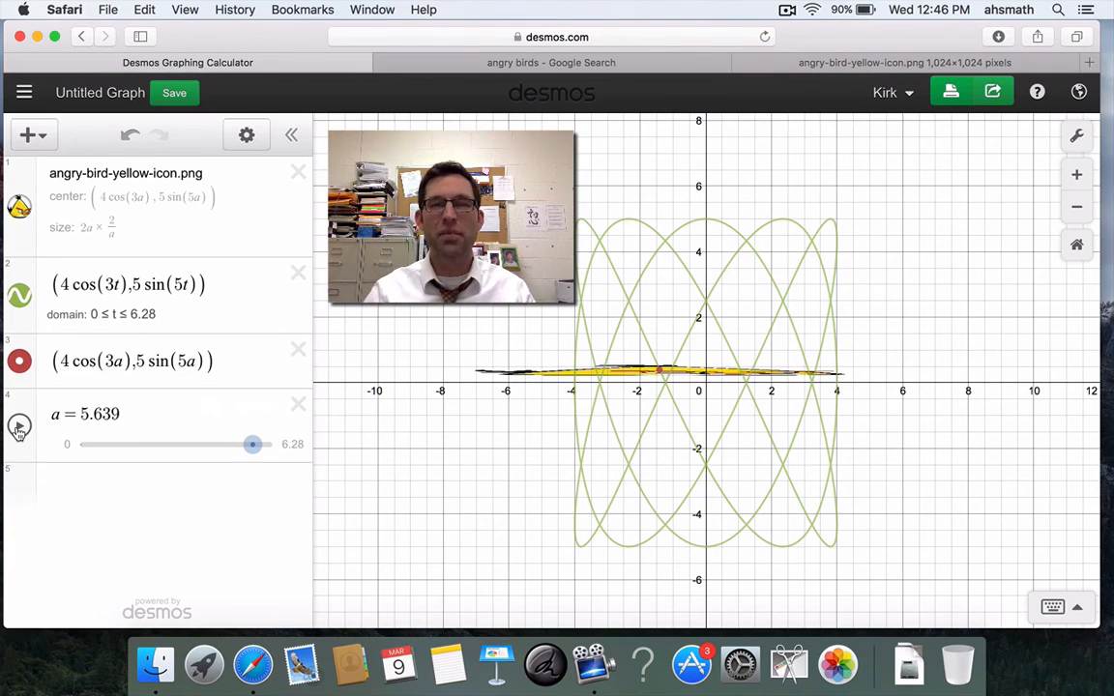